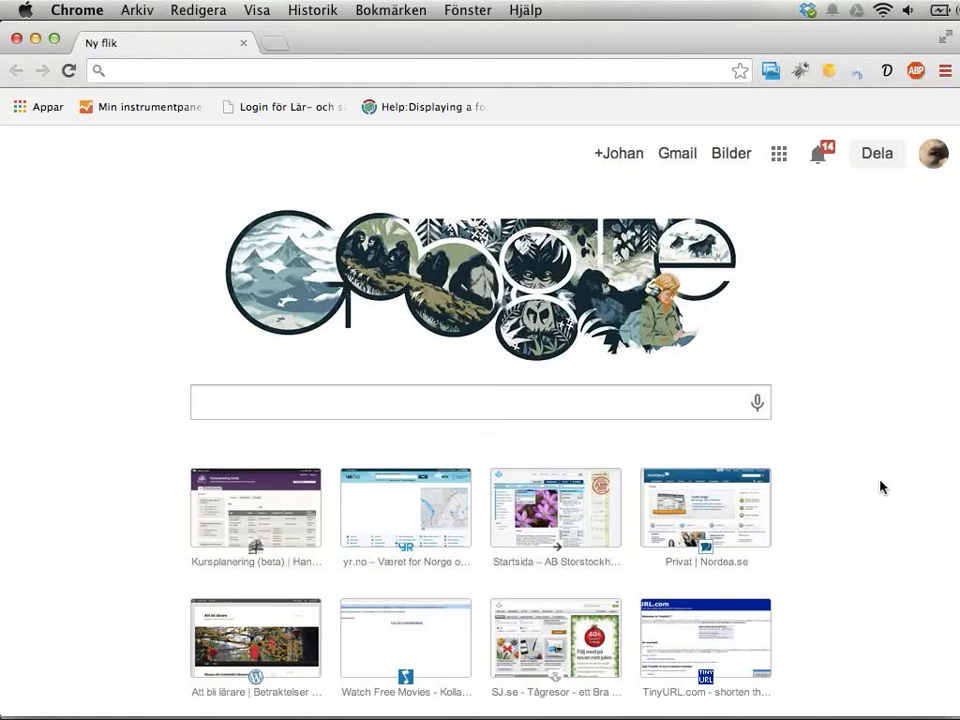
Go to drive.google.com and create a new blank Google Sheets spreadsheet.
{"action": "left_click", "coordinate": [657, 73]}
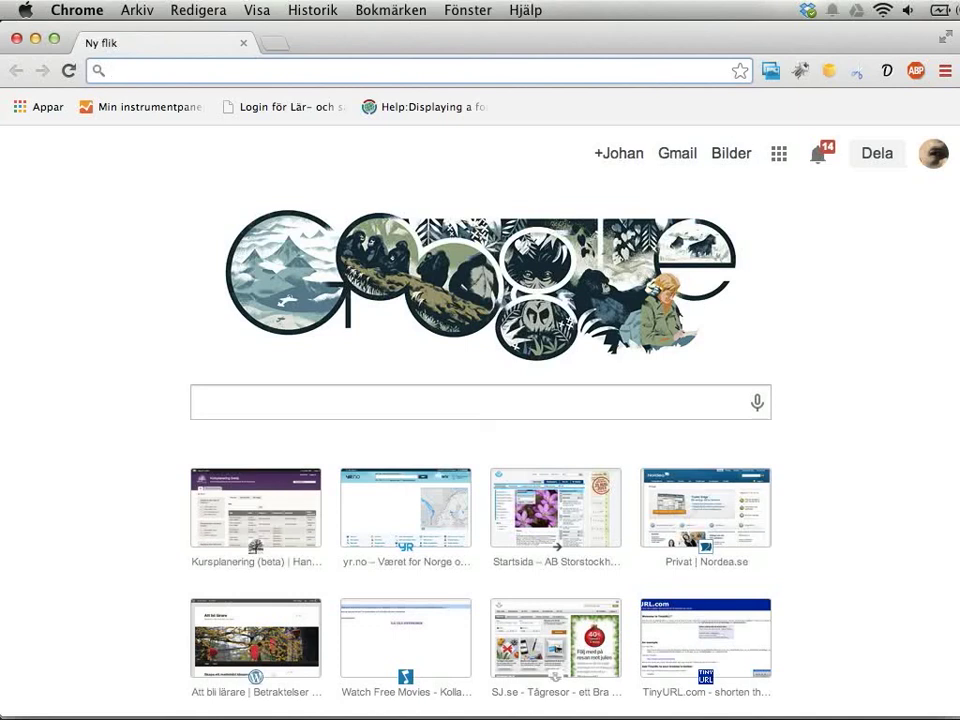
{"action": "type", "text": "docs"}
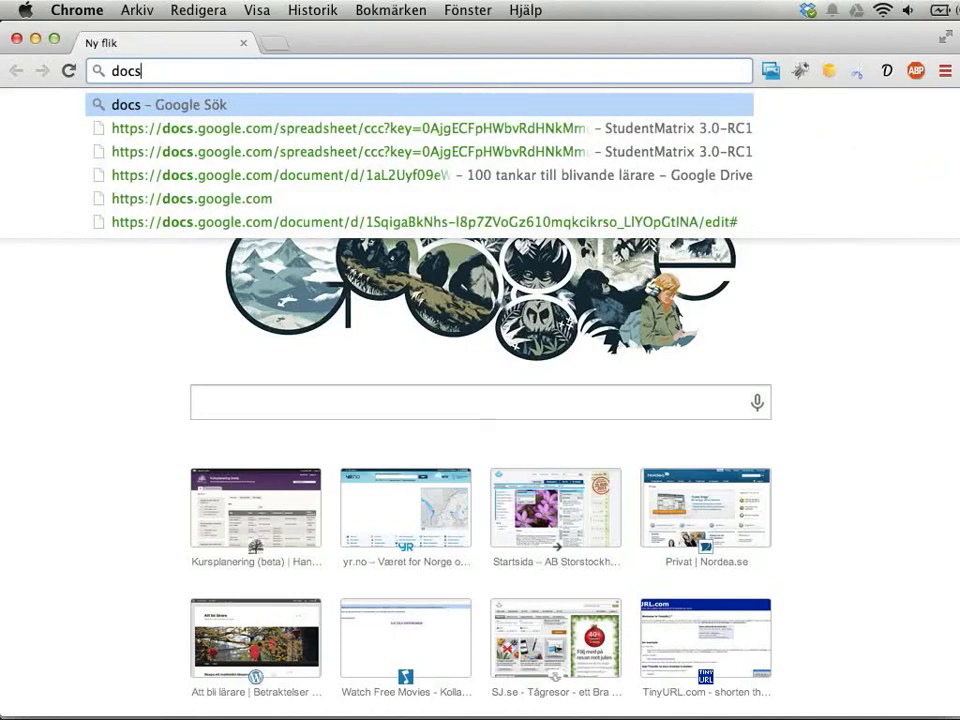
{"action": "key", "text": "BackSpace"}
{"action": "key", "text": "BackSpace"}
{"action": "key", "text": "BackSpace"}
{"action": "type", "text": "r"}
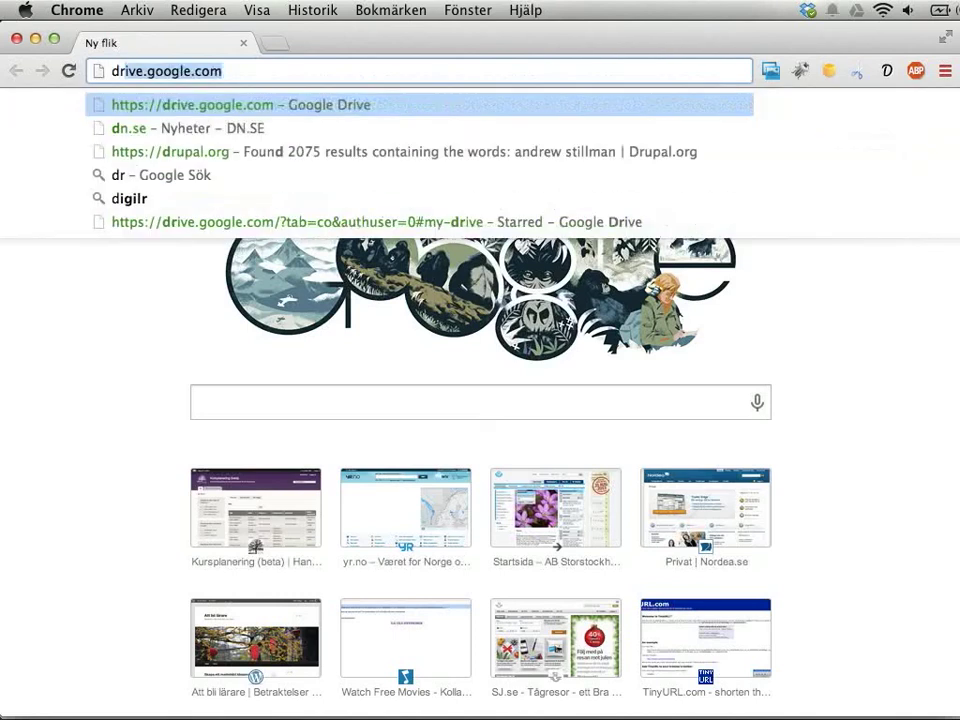
{"action": "key", "text": "Return"}
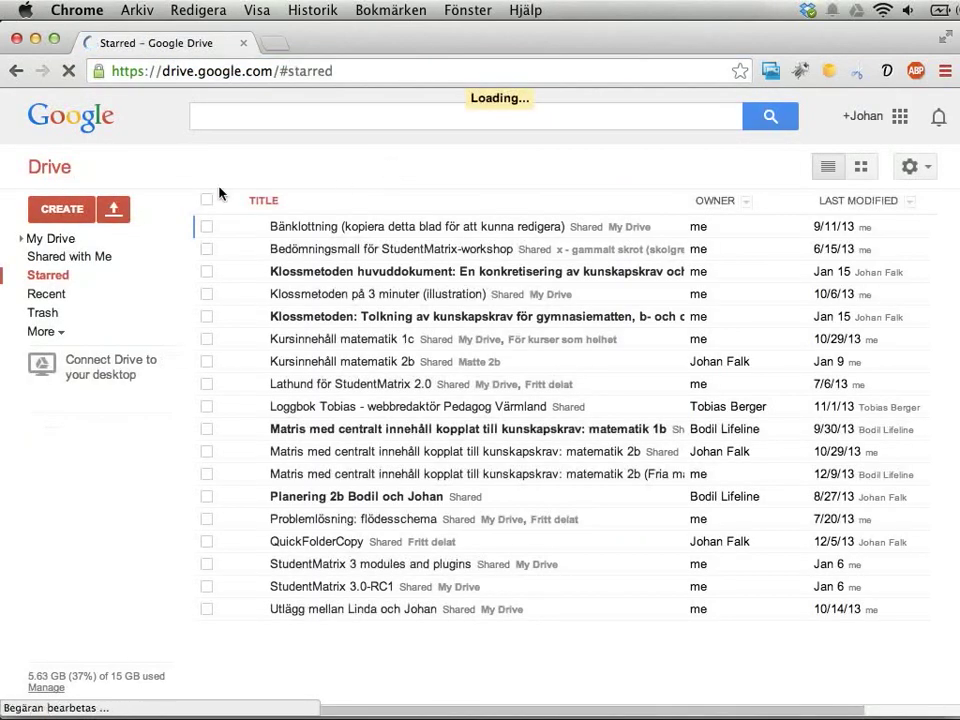
{"action": "left_click", "coordinate": [43, 210]}
{"action": "left_click", "coordinate": [84, 381]}
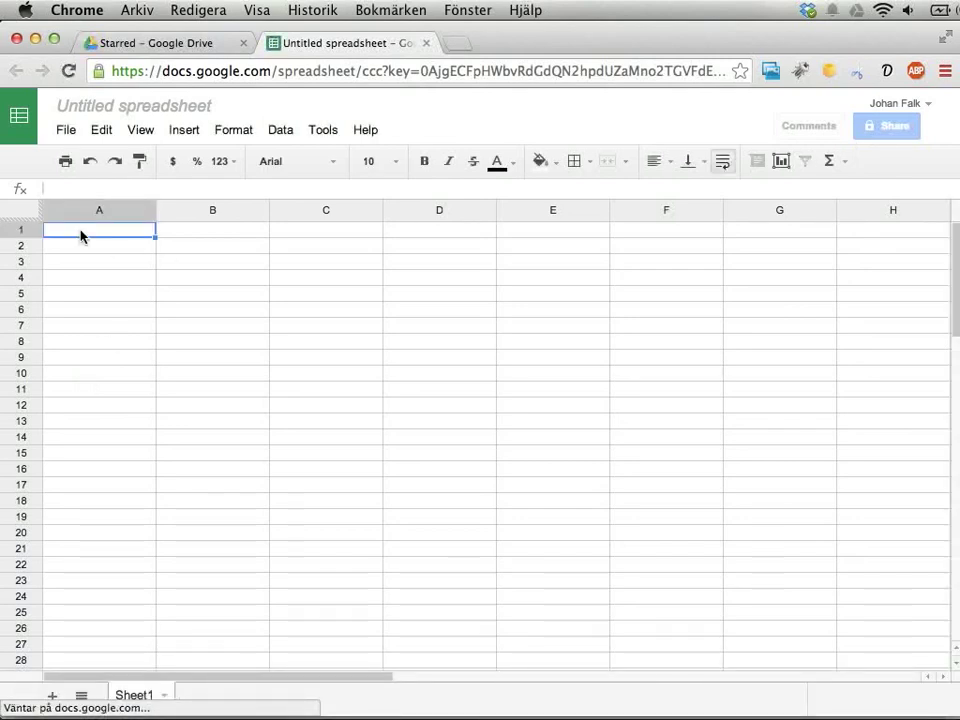
Enter the headers 'uppmätta x-värden' in A1 and 'uppmätta y-värden' in B1.
{"action": "type", "text": "Mät"}
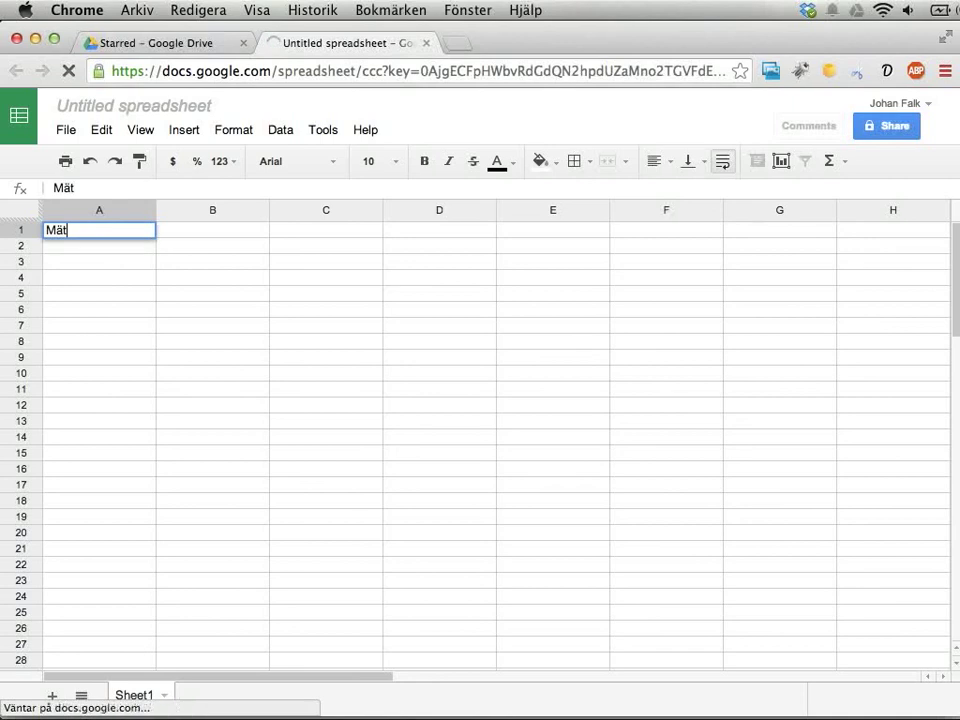
{"action": "type", "text": "uppmätta x-vär"}
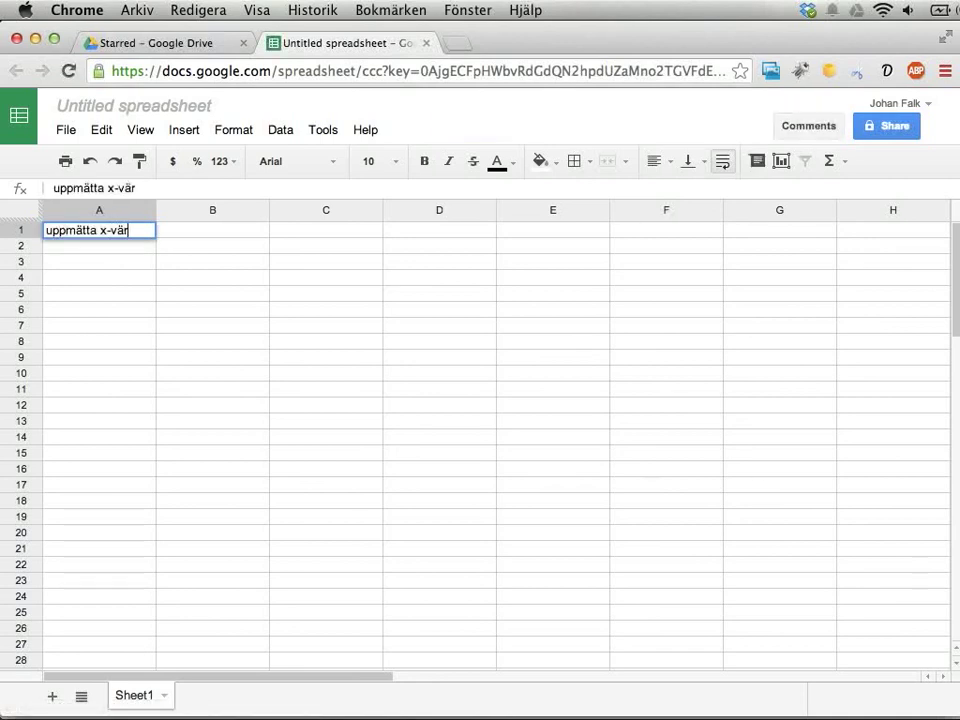
{"action": "type", "text": "den"}
{"action": "key", "text": "Tab"}
{"action": "type", "text": "uppmä"}
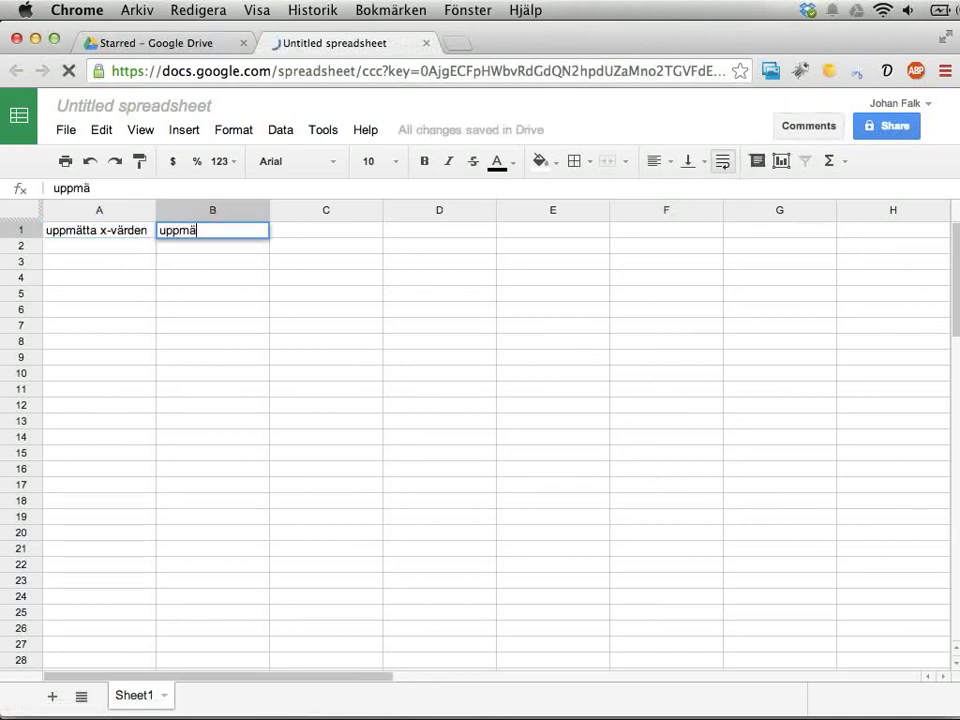
{"action": "type", "text": "tta y-värden"}
{"action": "key", "text": "Return"}
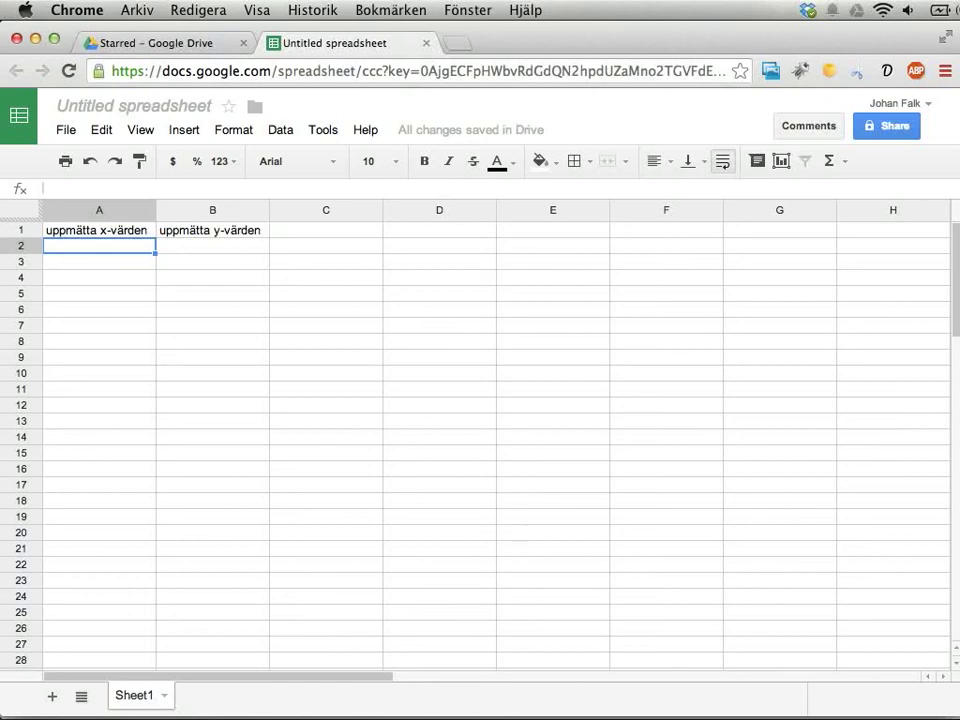
Enter the x-values 1, 2, 3, 3, 5, 4, 6, 10 in A2:A9.
{"action": "type", "text": "1 2"}
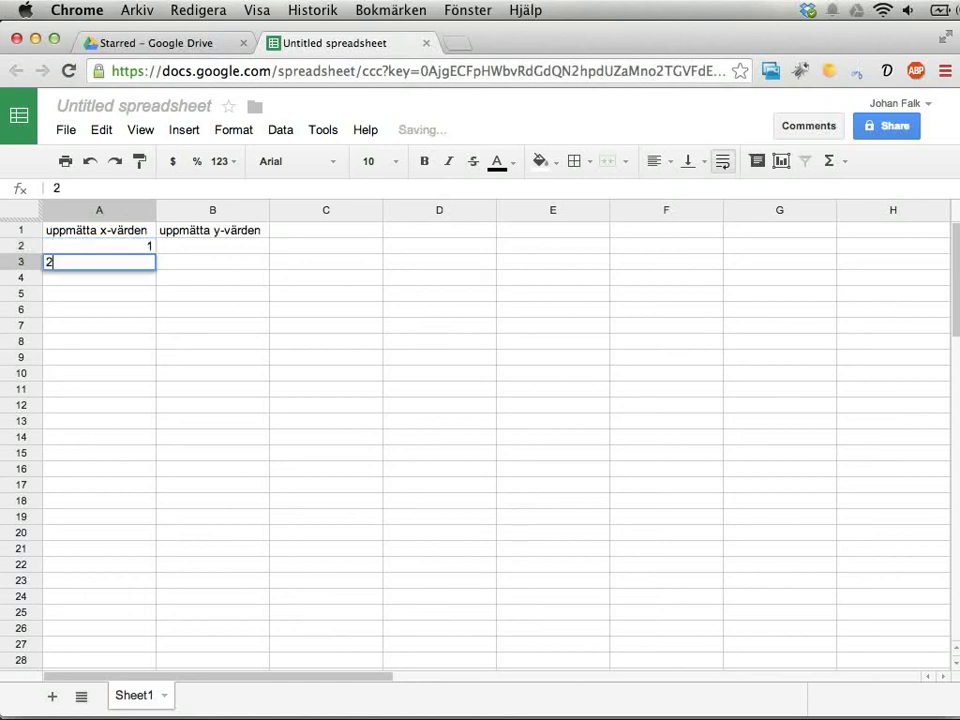
{"action": "type", "text": " 3 3"}
{"action": "key", "text": "Return"}
{"action": "type", "text": "5"}
{"action": "key", "text": "Return"}
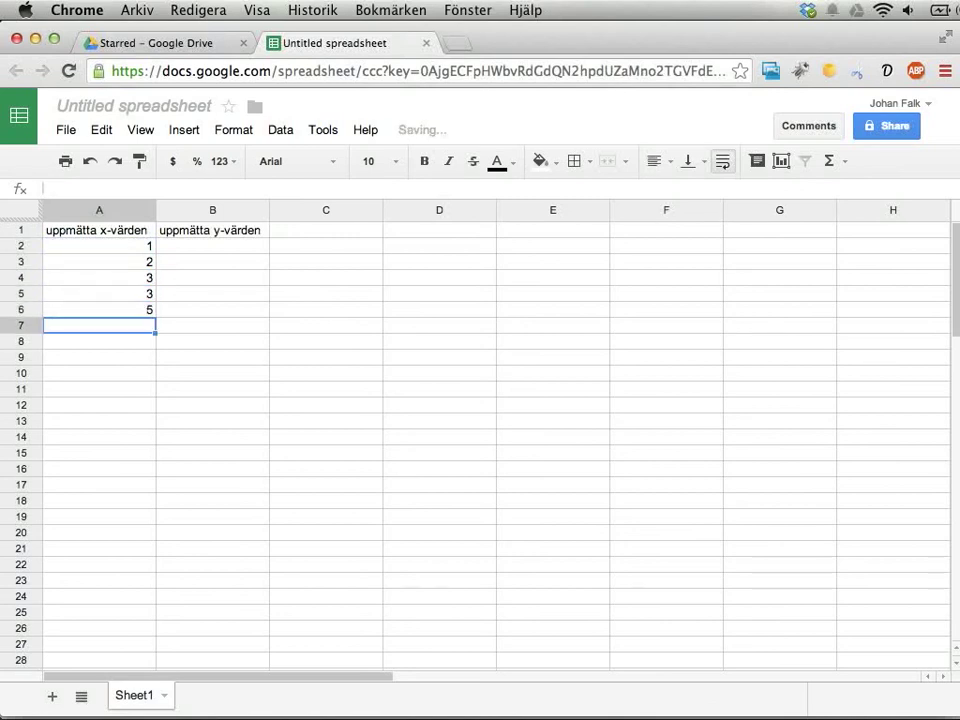
{"action": "type", "text": "4"}
{"action": "key", "text": "Return"}
{"action": "type", "text": "6"}
{"action": "key", "text": "Return"}
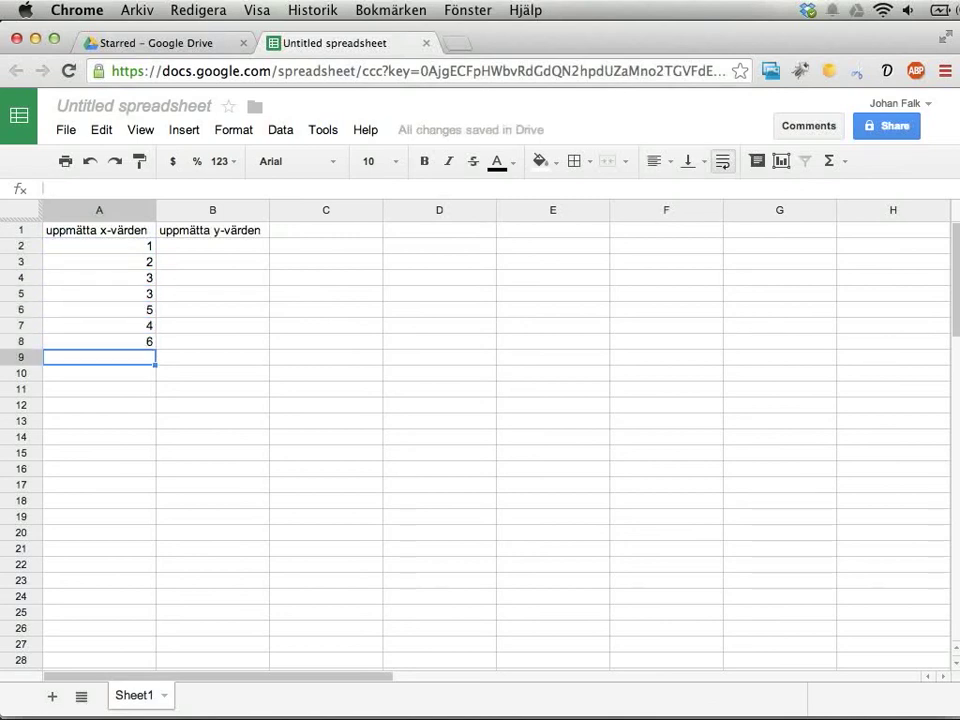
{"action": "type", "text": "10"}
{"action": "key", "text": "Return"}
{"action": "left_click", "coordinate": [99, 357]}
{"action": "left_click", "coordinate": [99, 230]}
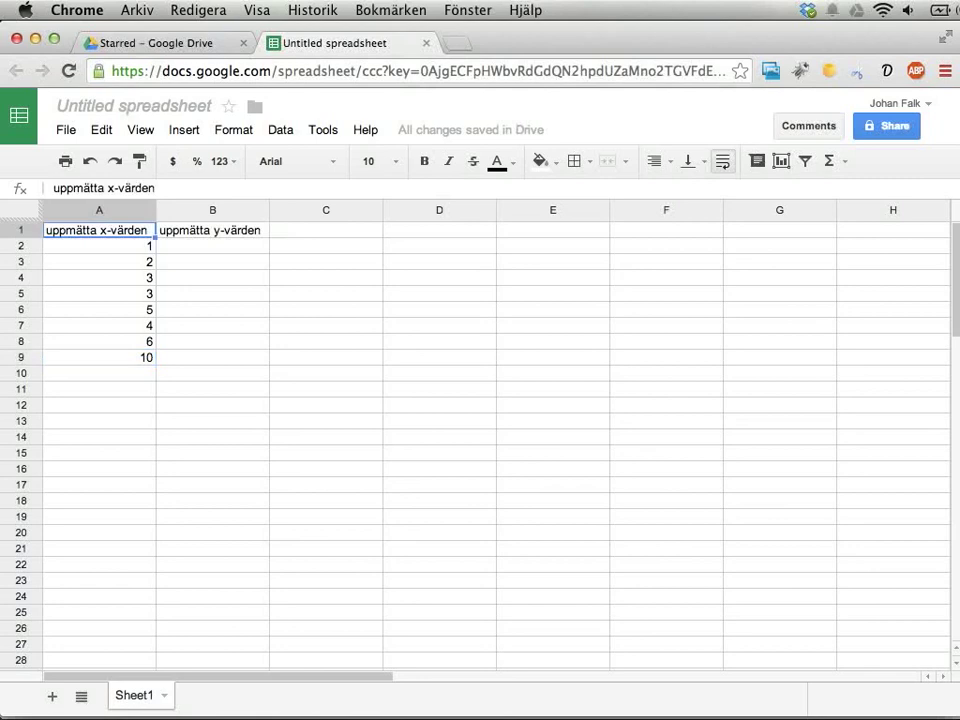
Enter the y-values 4, 5, 10, 8, 12, 7, 15, 31 in B2:B9.
{"action": "left_click", "coordinate": [212, 245]}
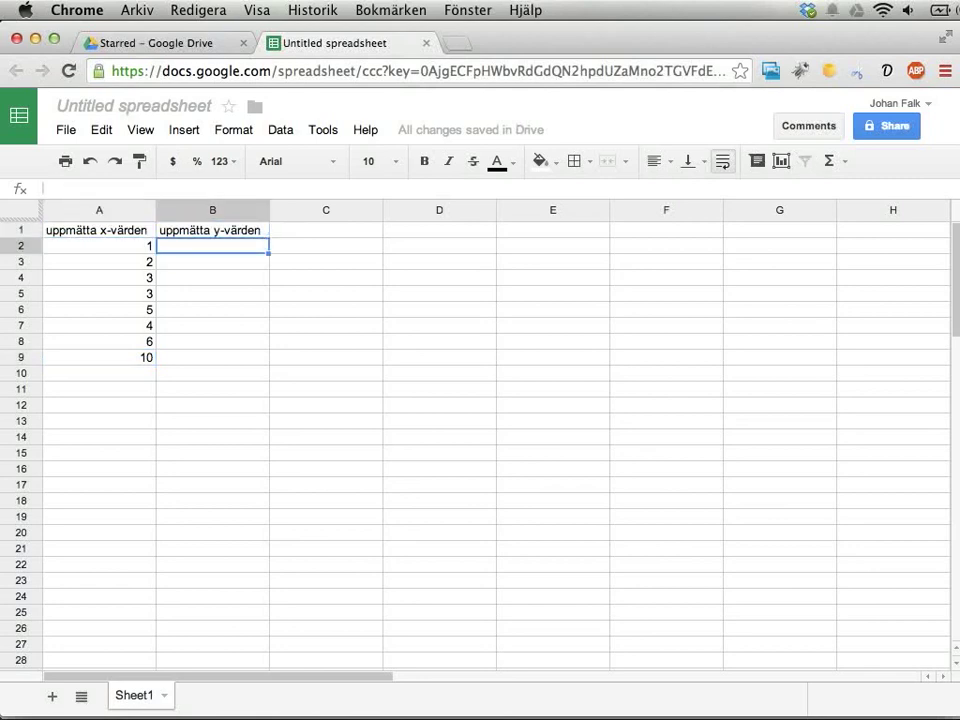
{"action": "type", "text": "4"}
{"action": "key", "text": "Return"}
{"action": "type", "text": "5"}
{"action": "key", "text": "Return"}
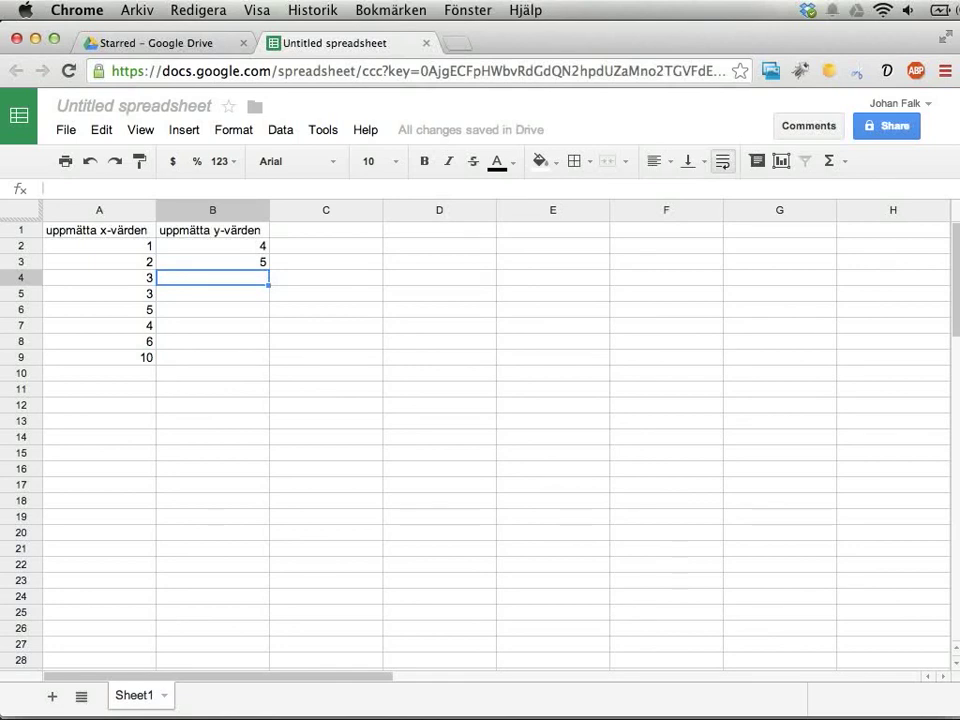
{"action": "type", "text": "10"}
{"action": "key", "text": "Return"}
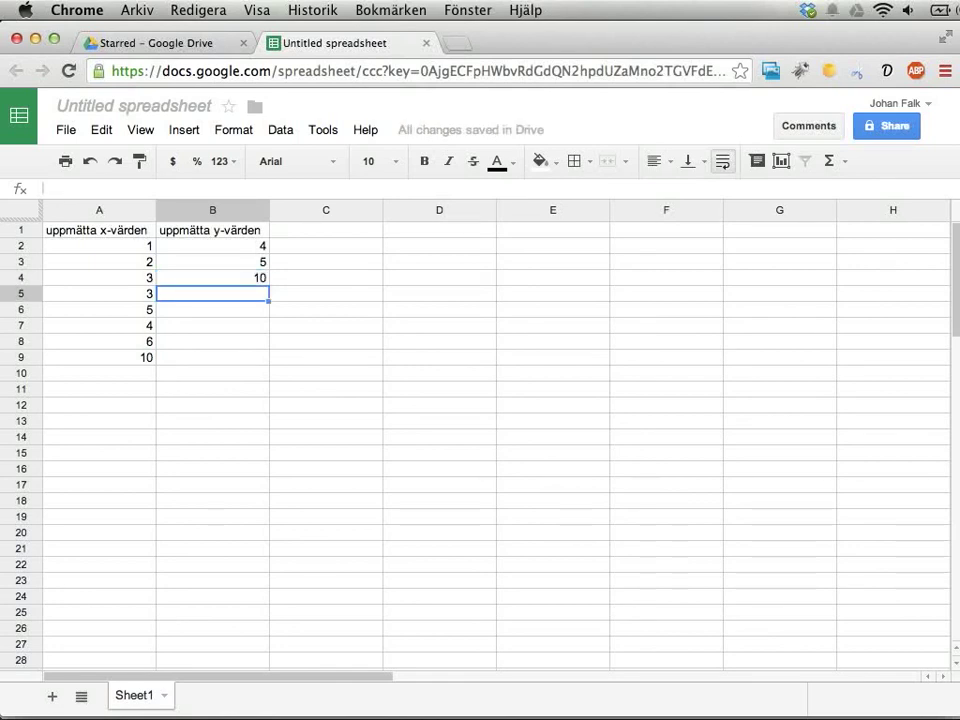
{"action": "type", "text": "8"}
{"action": "key", "text": "Return"}
{"action": "type", "text": "12"}
{"action": "key", "text": "Return"}
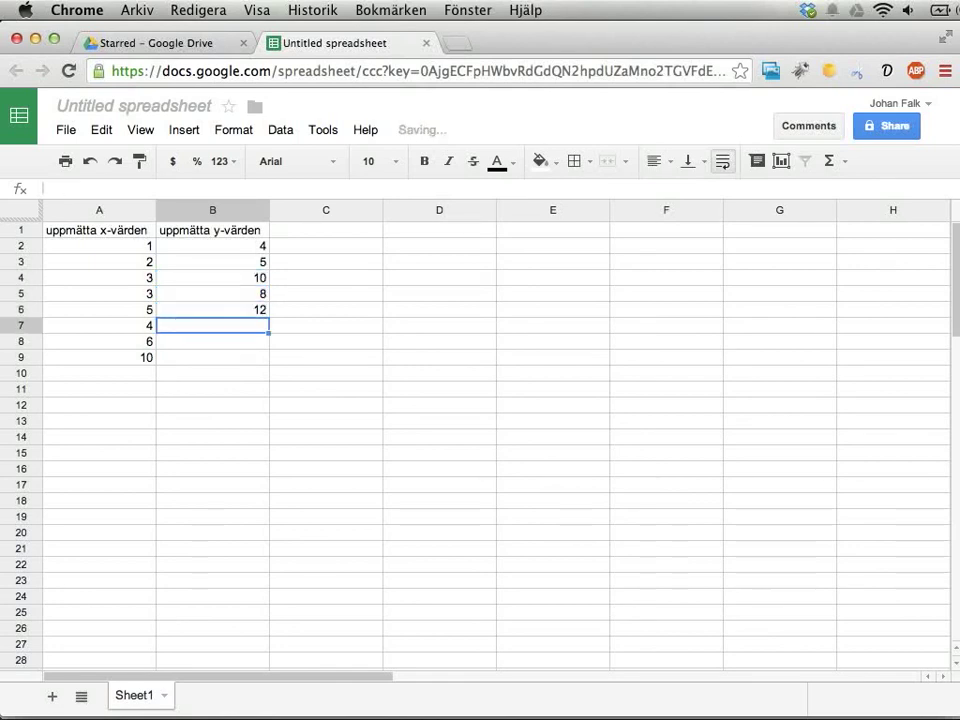
{"action": "type", "text": "7"}
{"action": "key", "text": "Return"}
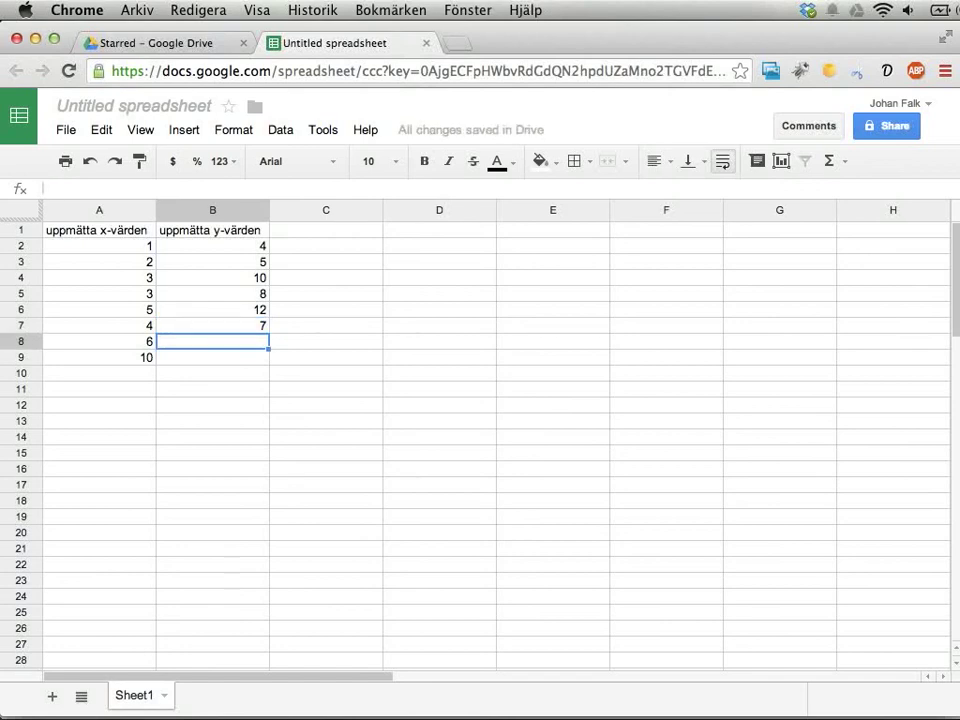
{"action": "type", "text": "15"}
{"action": "key", "text": "Return"}
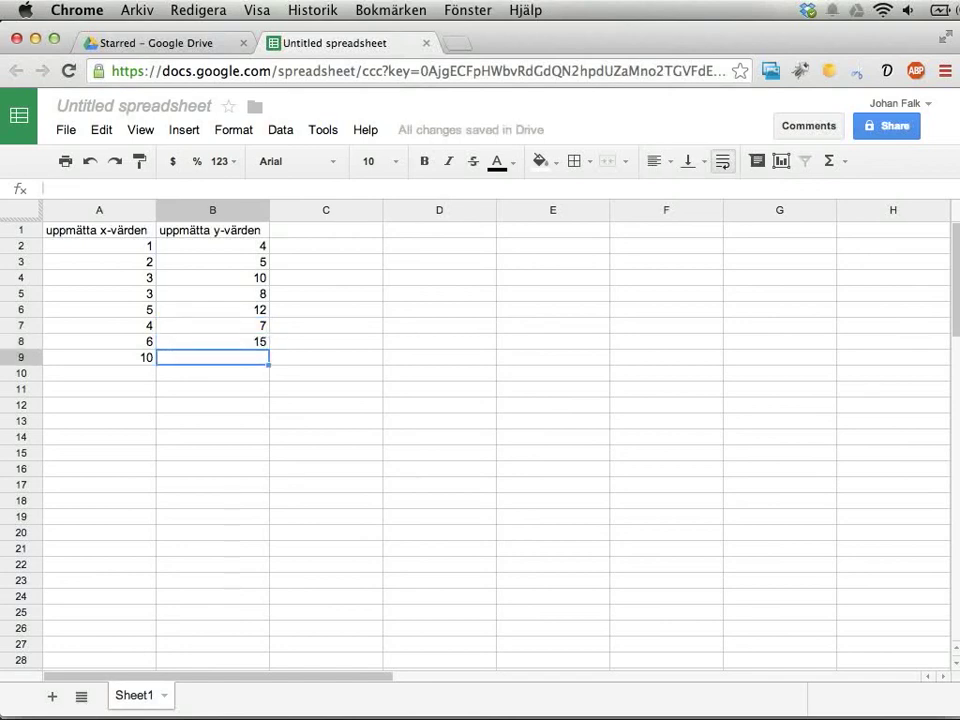
{"action": "type", "text": "31"}
{"action": "key", "text": "Return"}
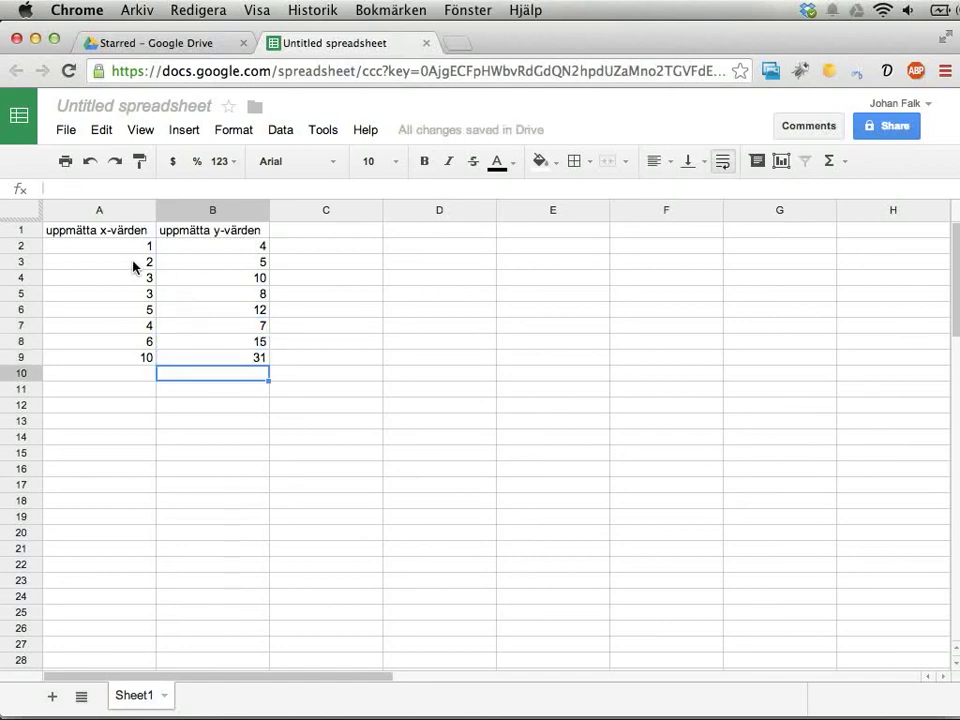
Select A1:B9 with headers and insert a plain scatter chart from it.
{"action": "left_click_drag", "start_coordinate": [122, 250], "coordinate": [212, 357]}
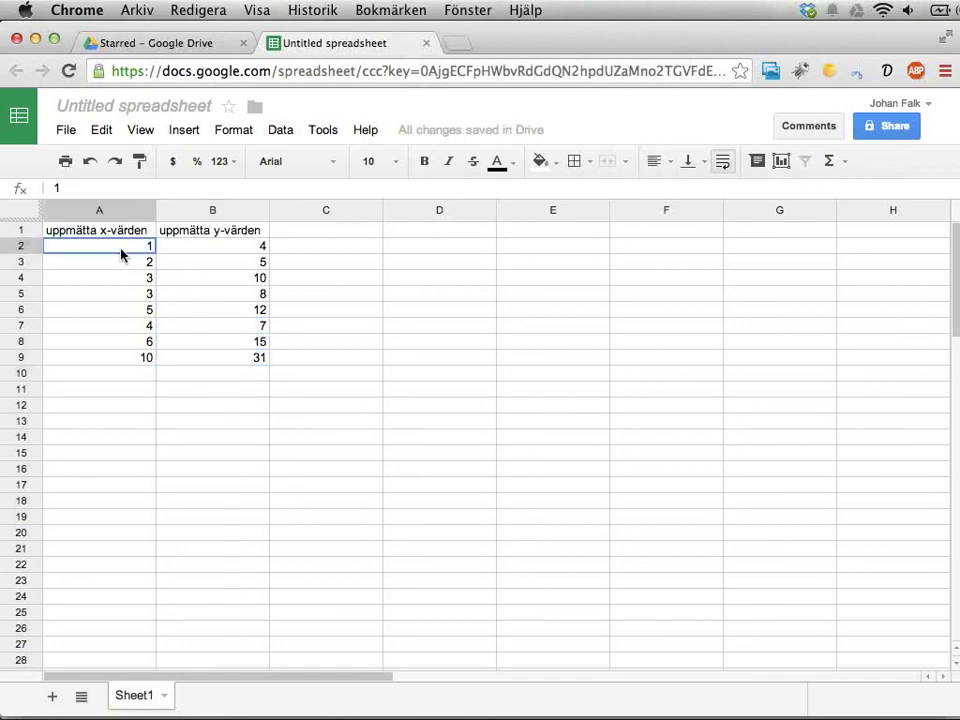
{"action": "left_click", "coordinate": [248, 456]}
{"action": "mouse_move", "coordinate": [139, 236]}
{"action": "left_mouse_down"}
{"action": "mouse_move", "coordinate": [201, 286]}
{"action": "mouse_move", "coordinate": [210, 361]}
{"action": "left_mouse_up"}
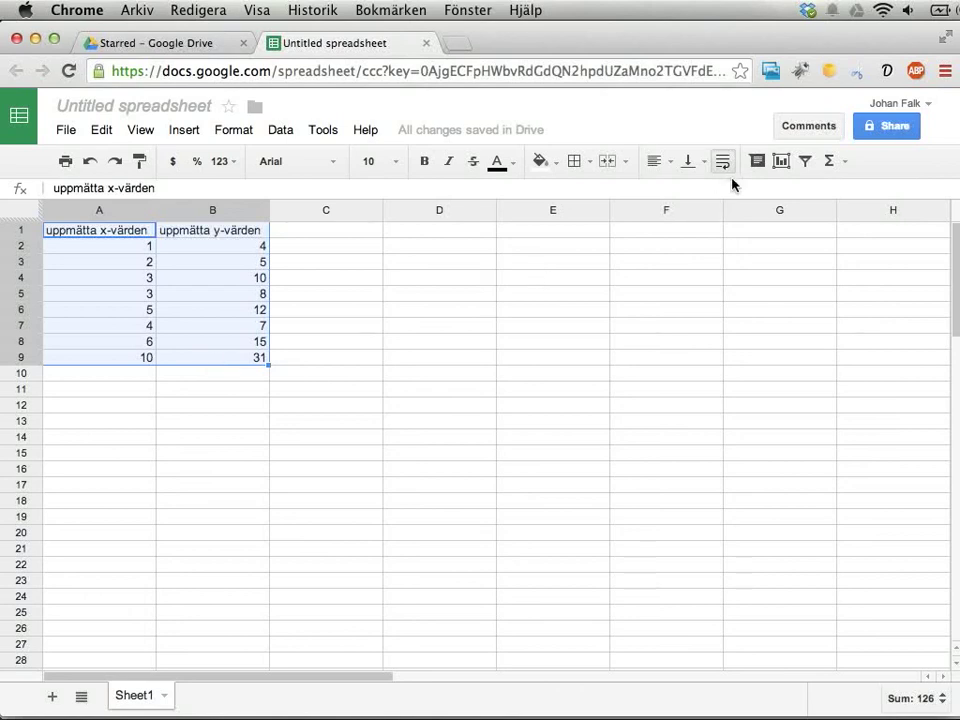
{"action": "left_click", "coordinate": [166, 311]}
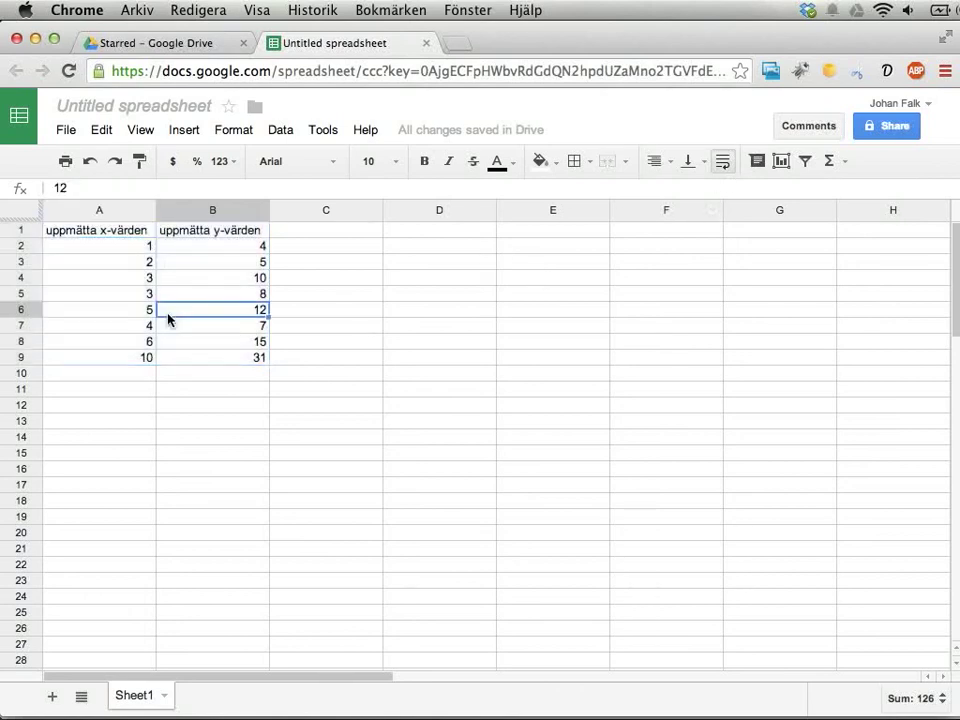
{"action": "left_click_drag", "start_coordinate": [118, 234], "coordinate": [206, 362]}
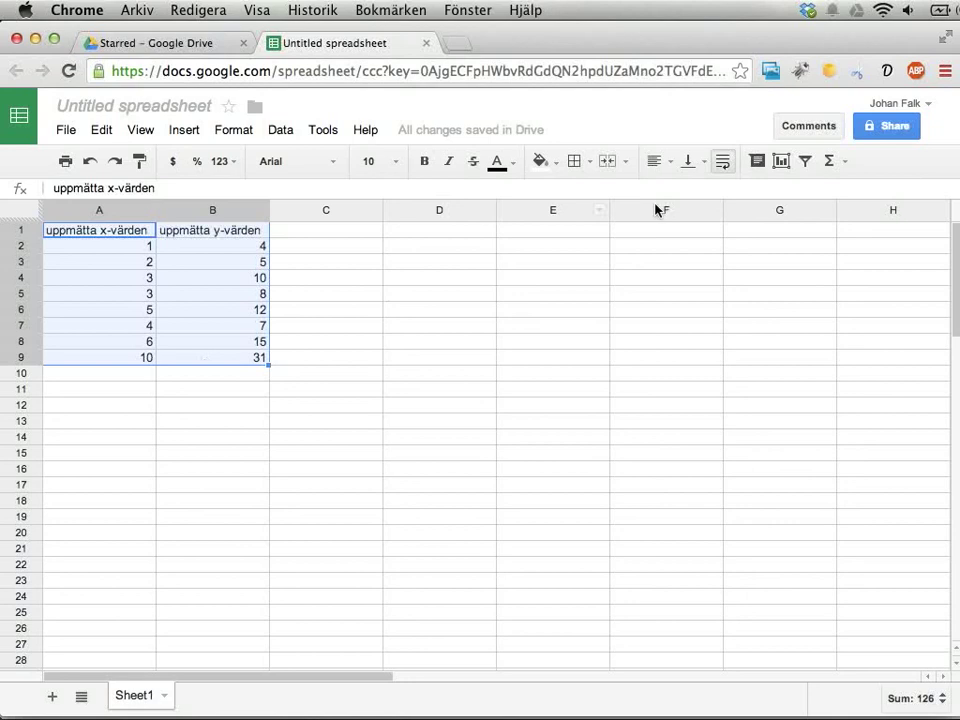
{"action": "left_click", "coordinate": [781, 162]}
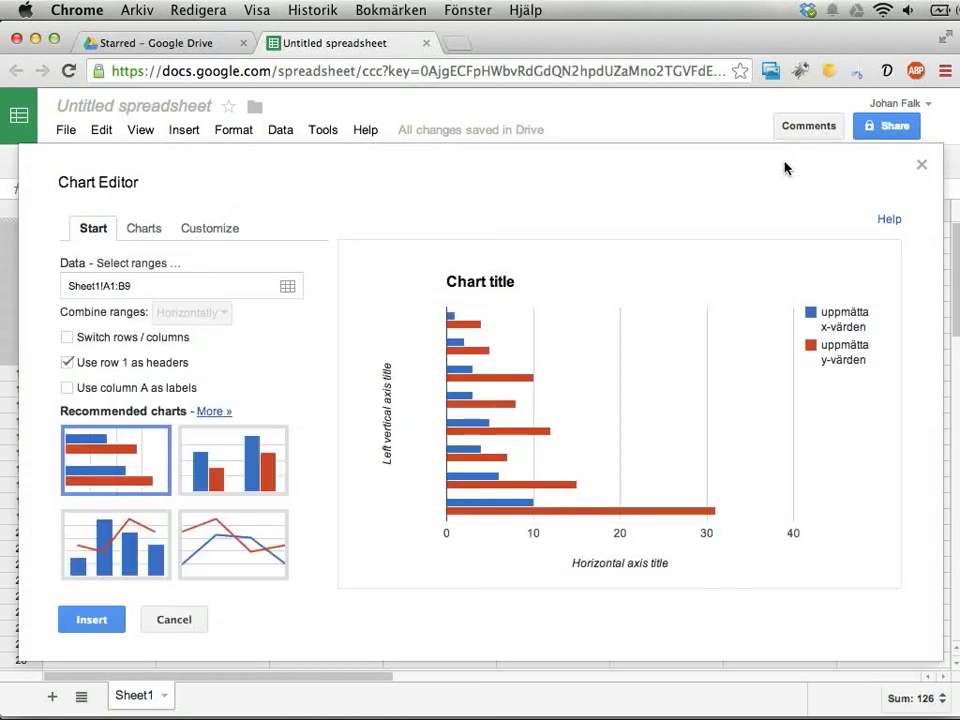
{"action": "left_click", "coordinate": [143, 228]}
{"action": "left_click", "coordinate": [105, 405]}
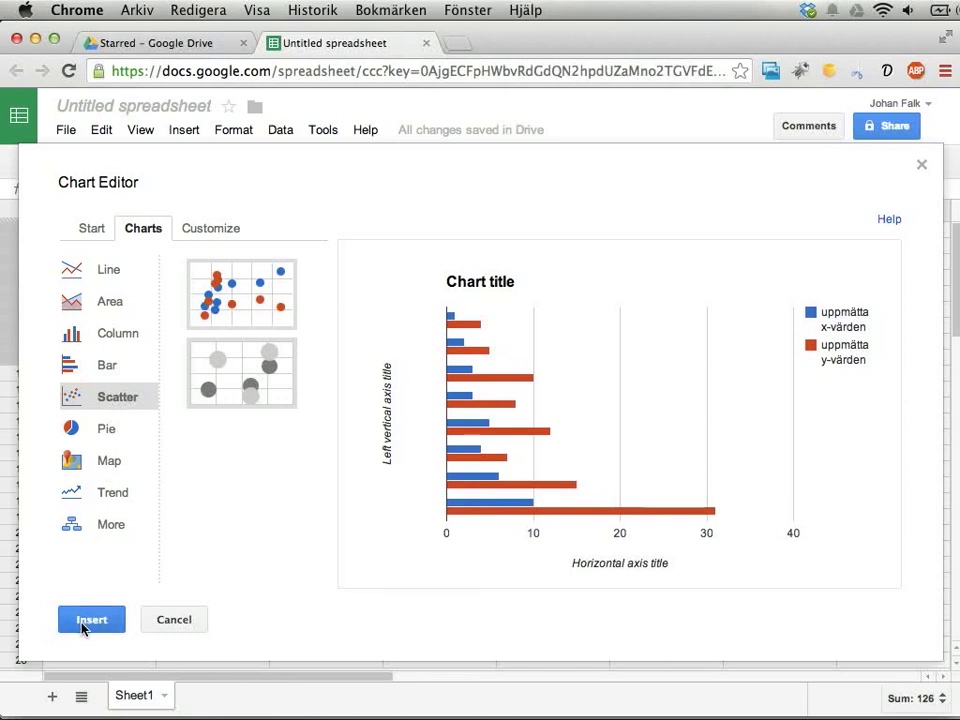
{"action": "left_click", "coordinate": [214, 300]}
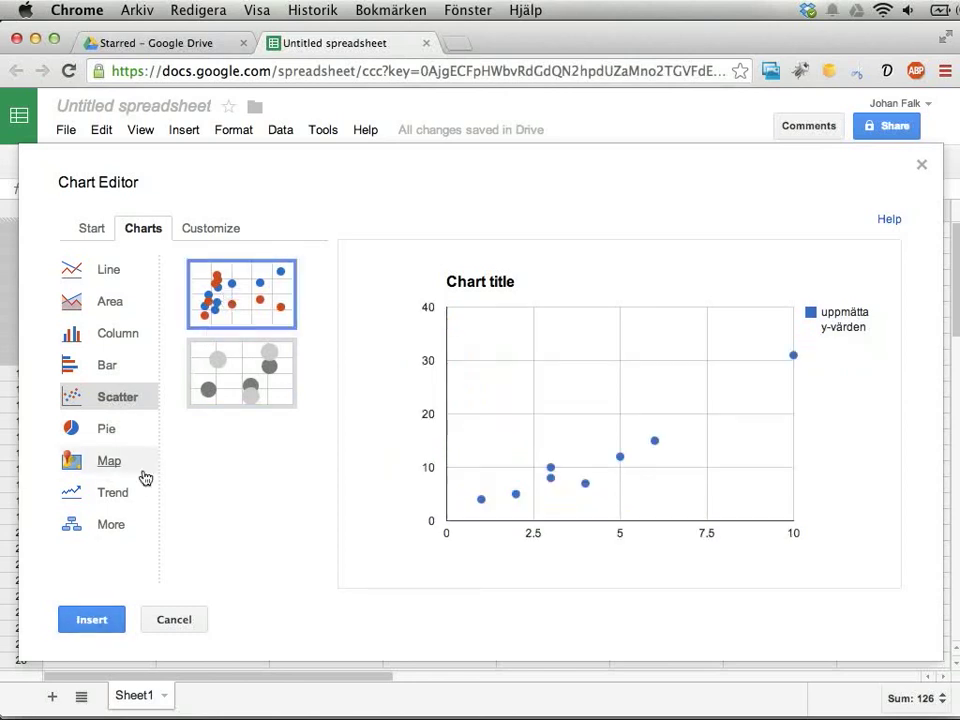
{"action": "left_click", "coordinate": [88, 621]}
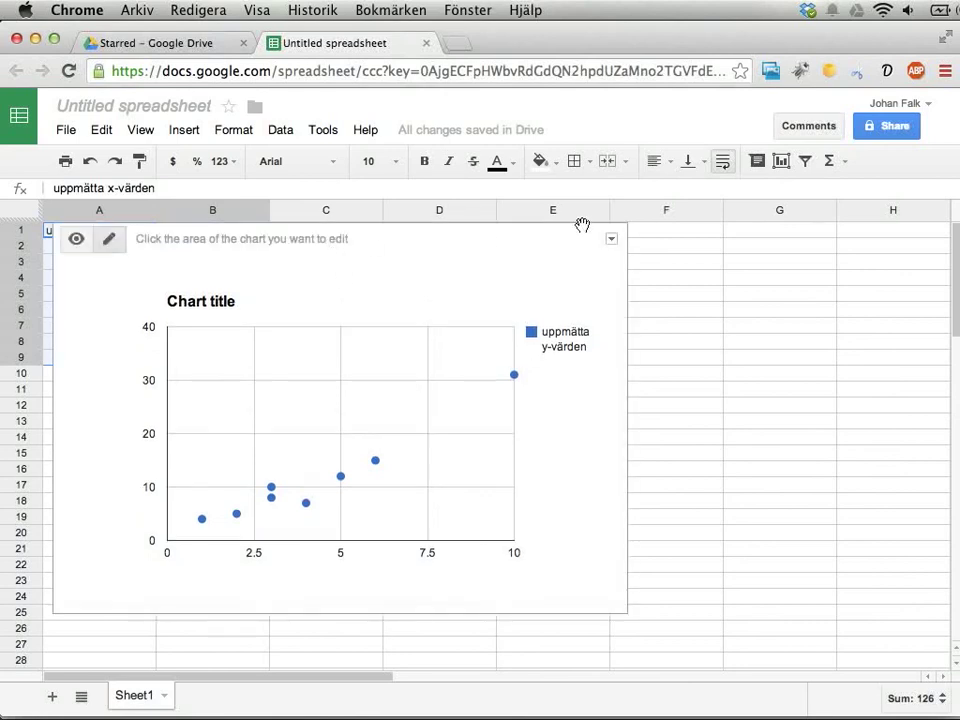
Drag the scatter chart right and shrink it so columns A–B are visible, then select C2.
{"action": "mouse_move", "coordinate": [437, 240]}
{"action": "left_mouse_down"}
{"action": "mouse_move", "coordinate": [726, 258]}
{"action": "mouse_move", "coordinate": [687, 254]}
{"action": "left_mouse_up"}
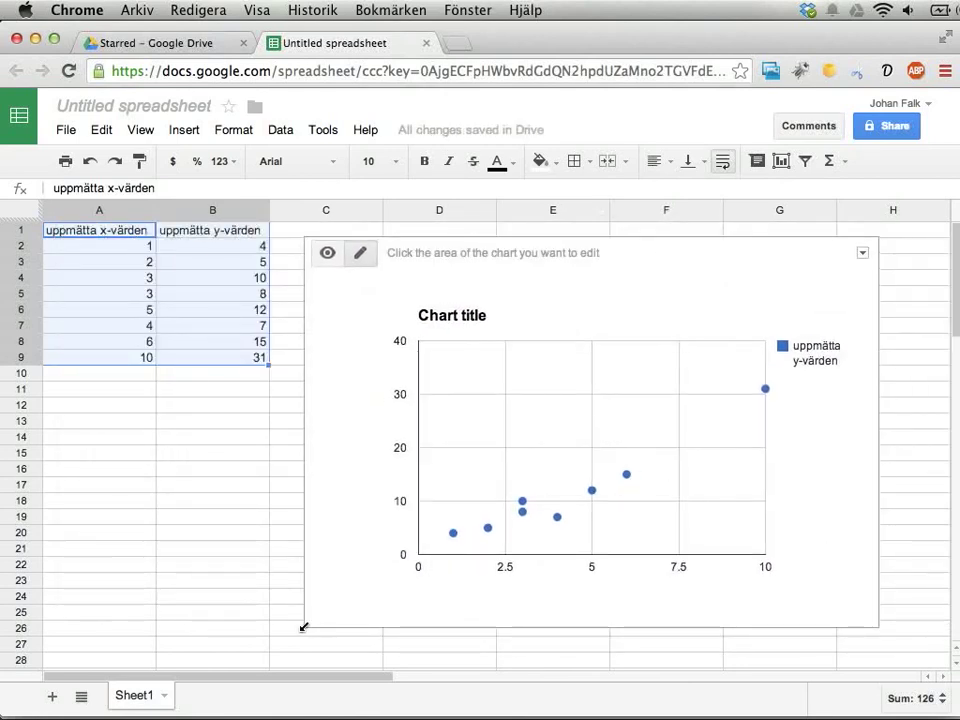
{"action": "left_click_drag", "start_coordinate": [302, 626], "coordinate": [428, 563]}
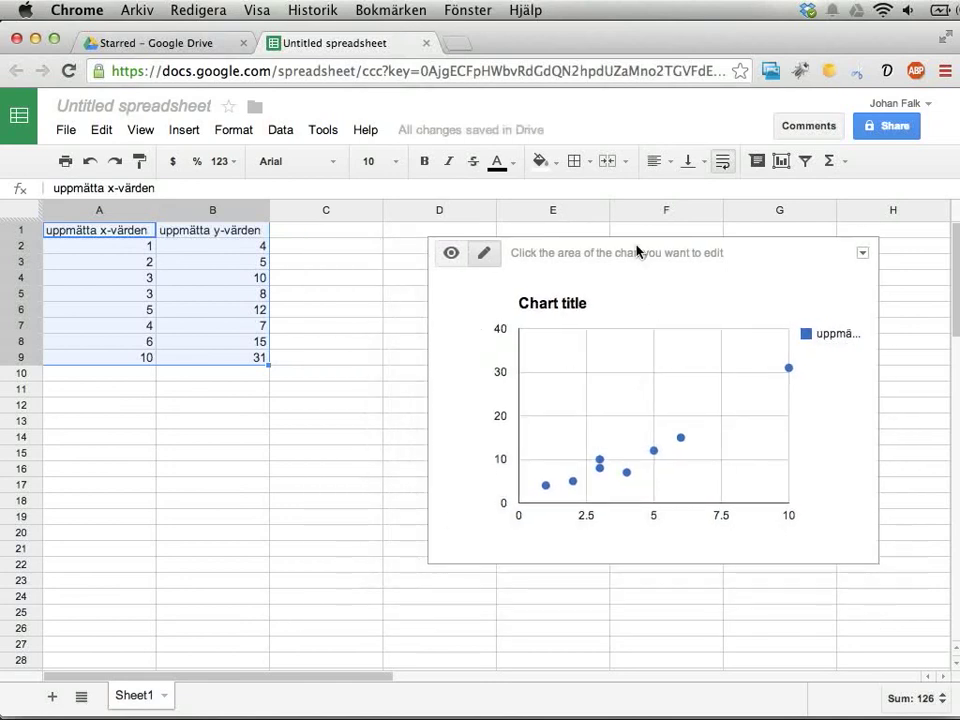
{"action": "left_click", "coordinate": [373, 360]}
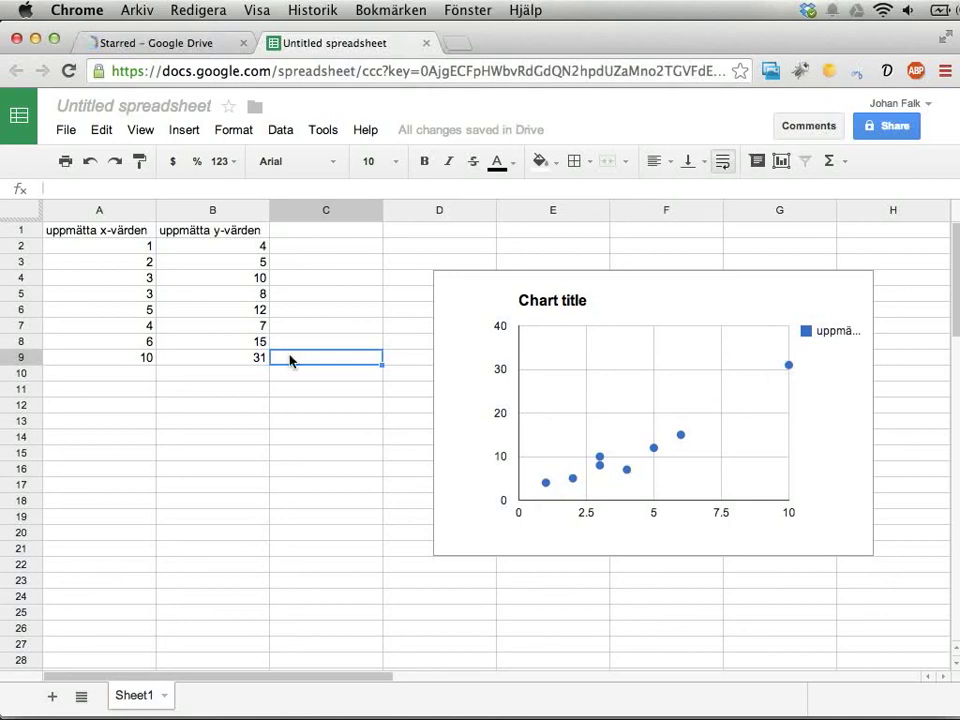
{"action": "key", "text": "Up"}
{"action": "key", "text": "Up"}
{"action": "key", "text": "Up"}
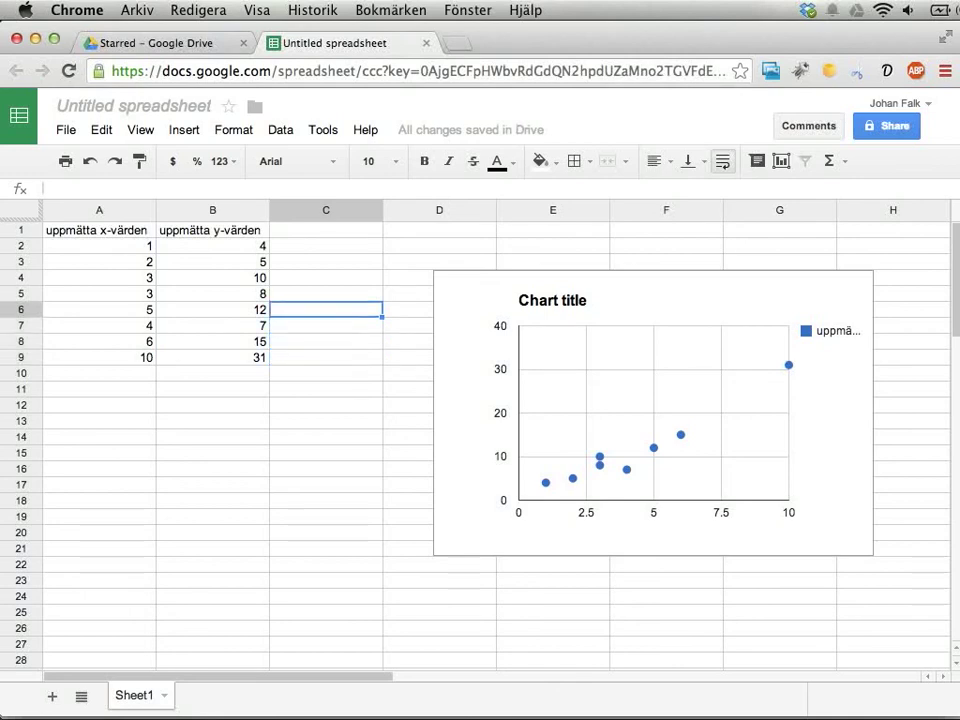
{"action": "key", "text": "Up"}
{"action": "key", "text": "Up"}
{"action": "key", "text": "Up"}
{"action": "key", "text": "Up"}
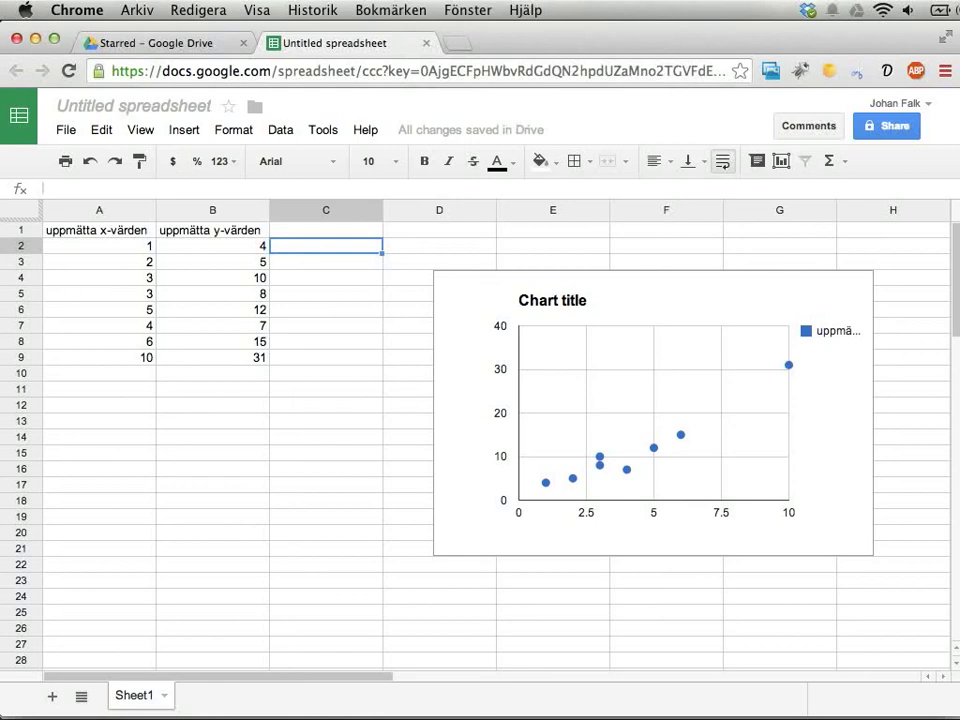
Enter =trend(B2:B9;A2:A9) in C2 to fill C2:C9 with linear fit values.
{"action": "type", "text": "="}
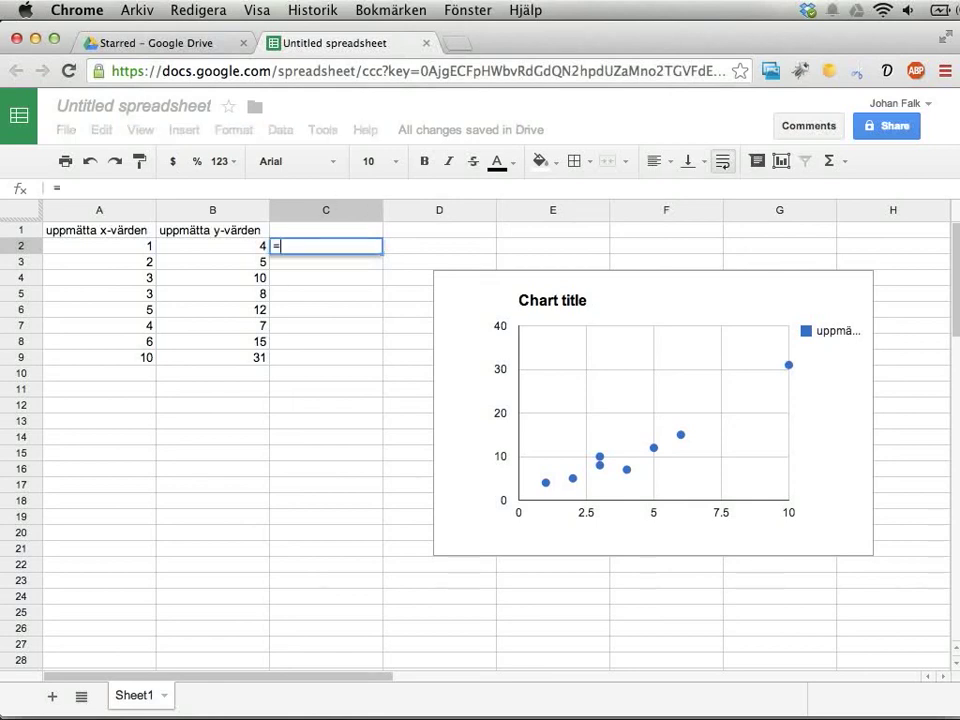
{"action": "type", "text": "trend"}
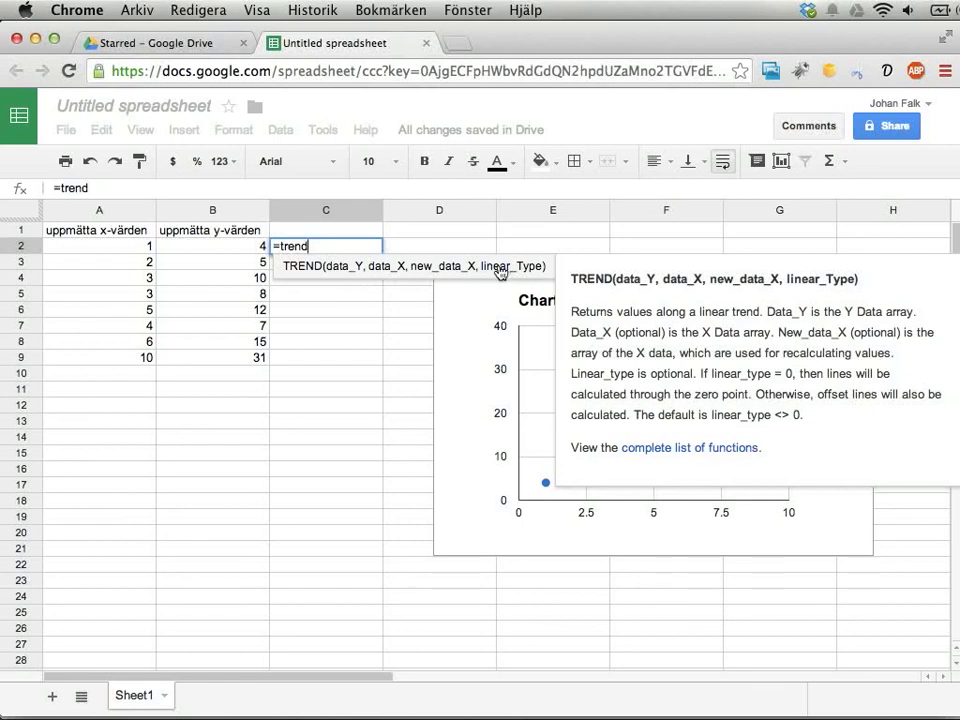
{"action": "type", "text": "("}
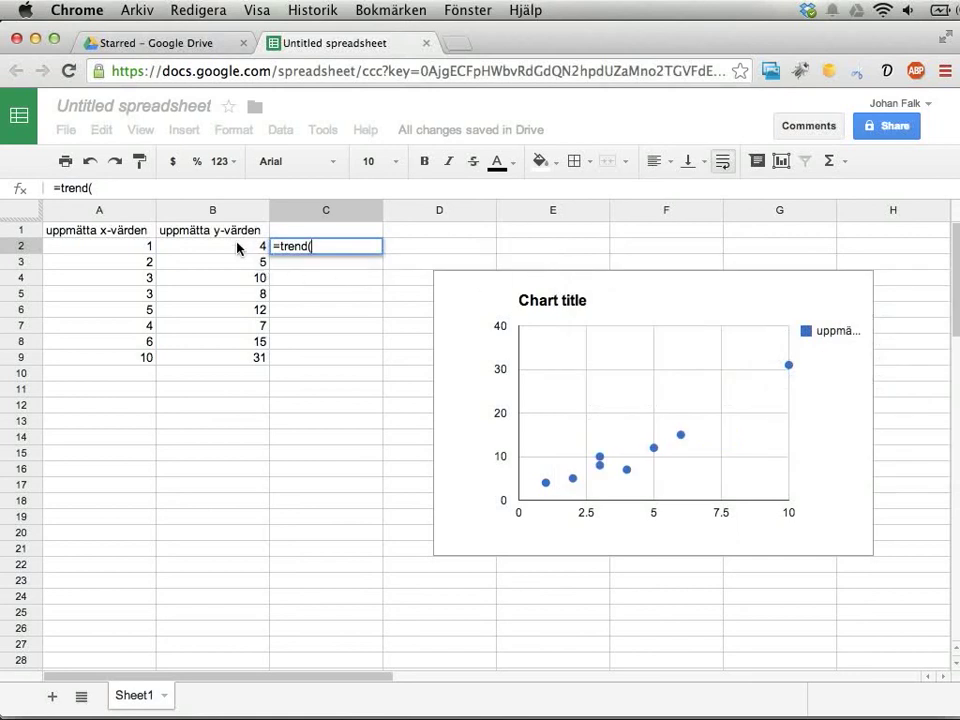
{"action": "left_click_drag", "start_coordinate": [240, 251], "coordinate": [232, 368]}
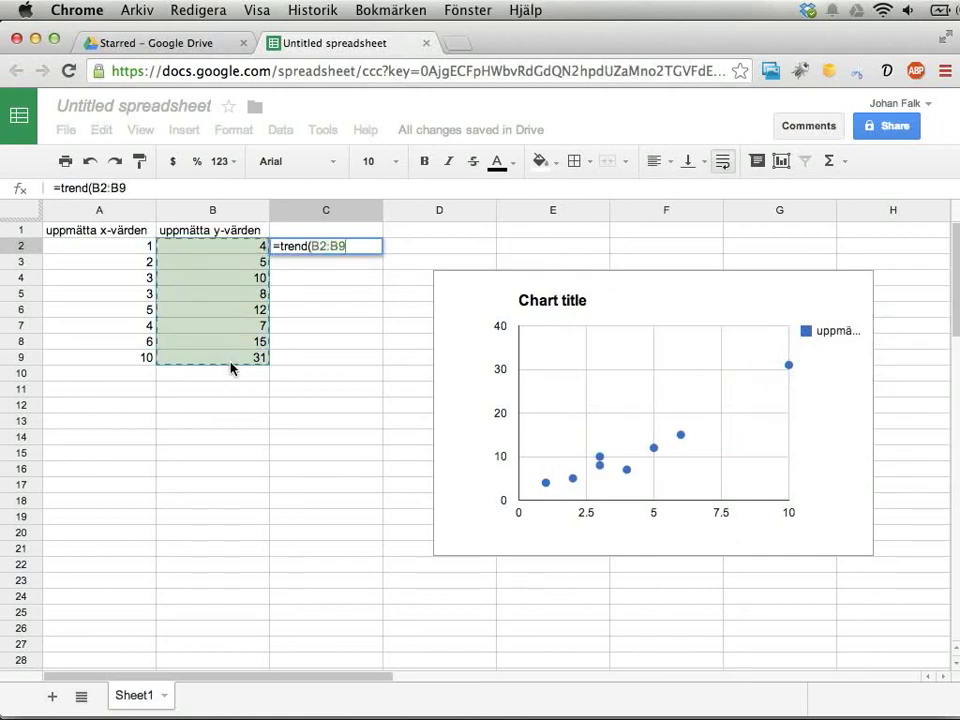
{"action": "type", "text": ";"}
{"action": "left_click_drag", "start_coordinate": [150, 252], "coordinate": [120, 363]}
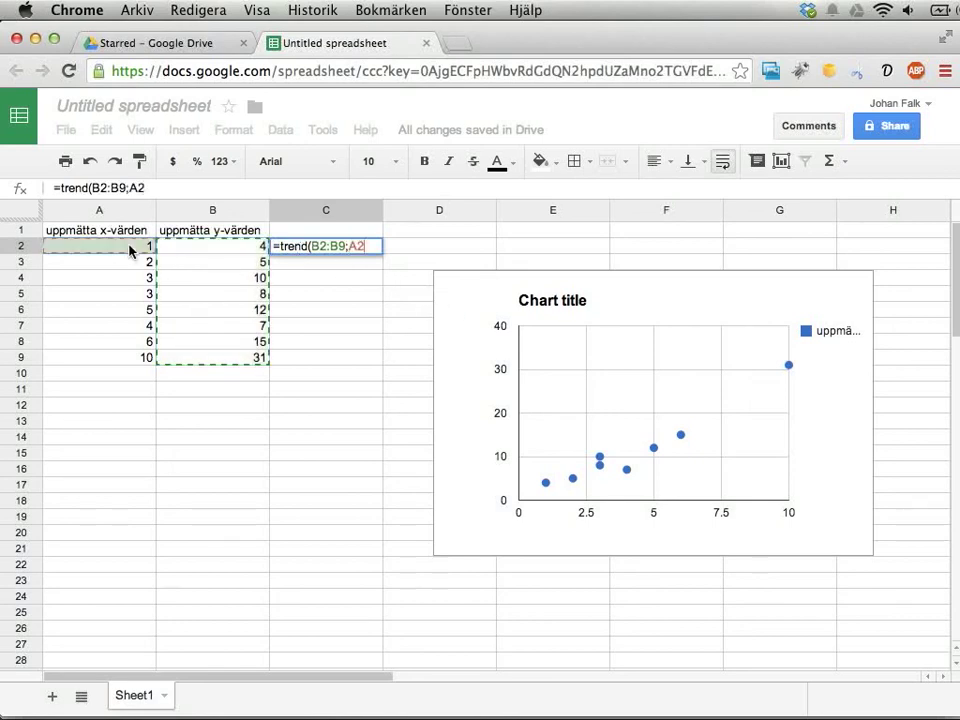
{"action": "type", "text": ")"}
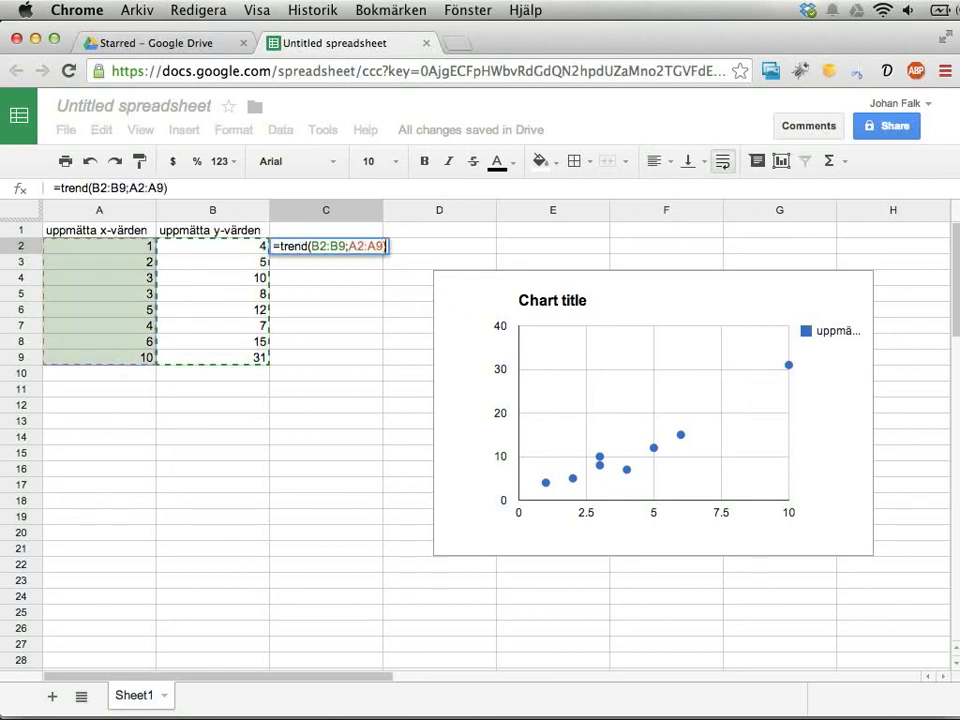
{"action": "key", "text": "Return"}
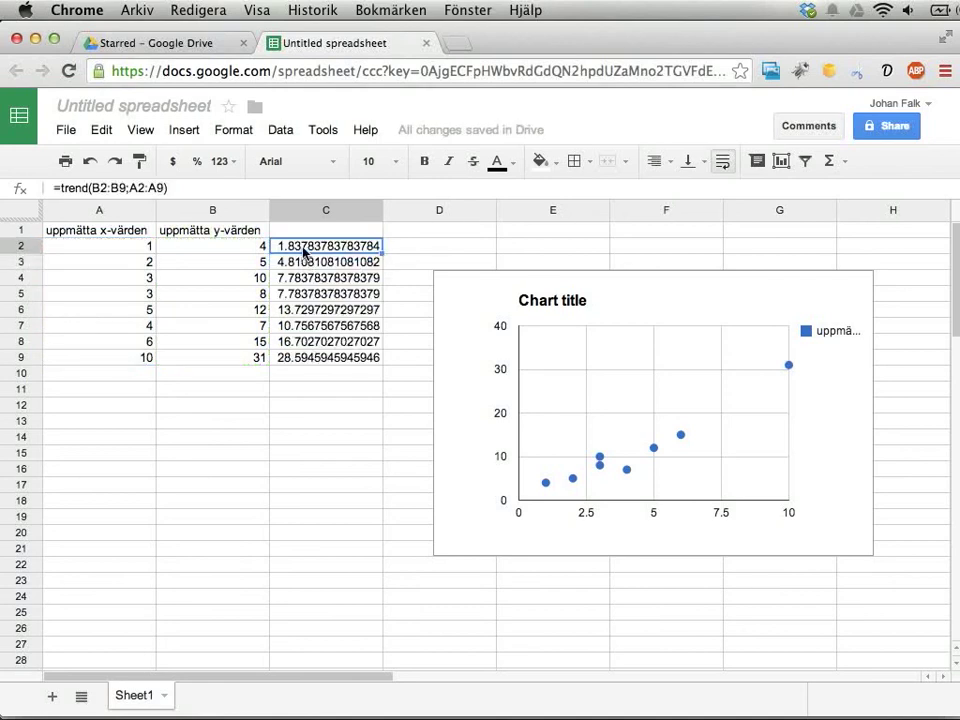
{"action": "left_click_drag", "start_coordinate": [304, 253], "coordinate": [302, 358]}
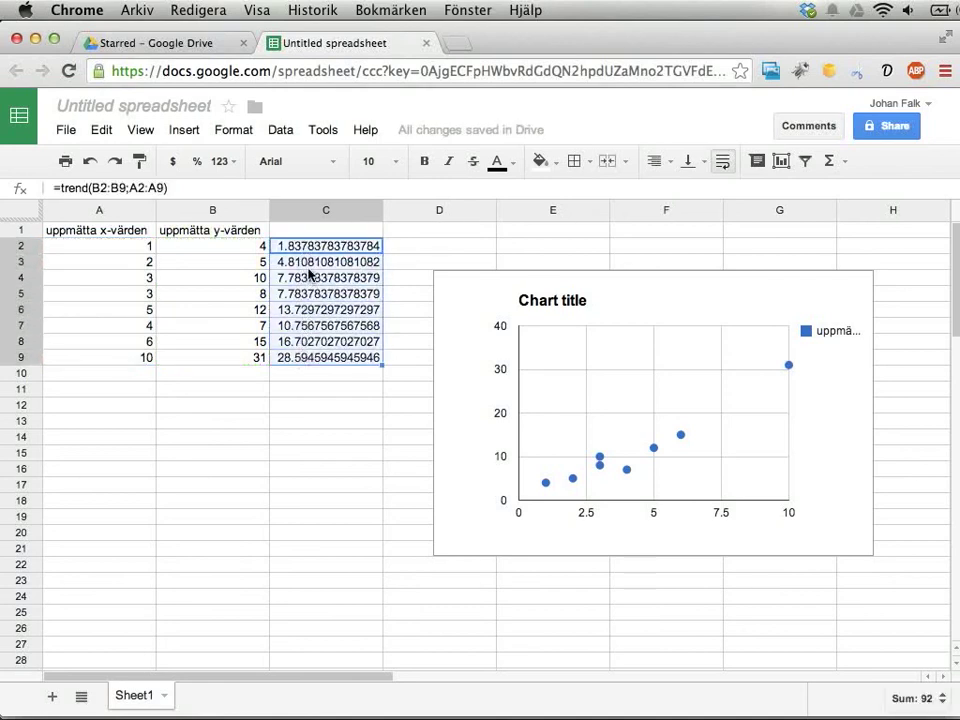
Enter the header 'anpassade y-värden (linjärt)' in cell C1.
{"action": "left_click", "coordinate": [325, 230]}
{"action": "type", "text": "anpas"}
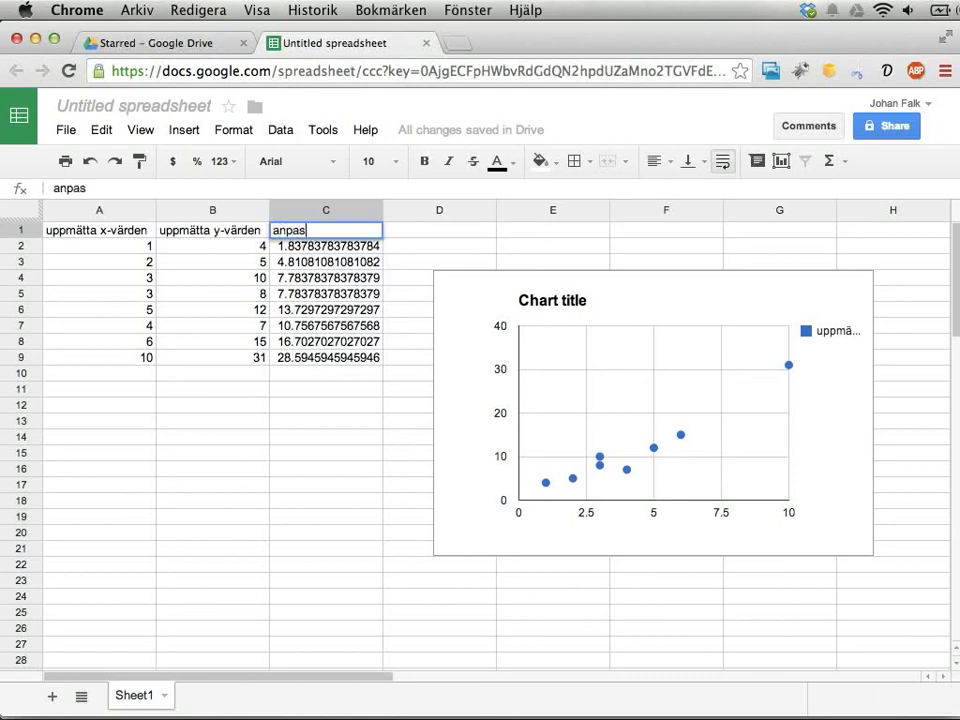
{"action": "type", "text": "sade y-värden ("}
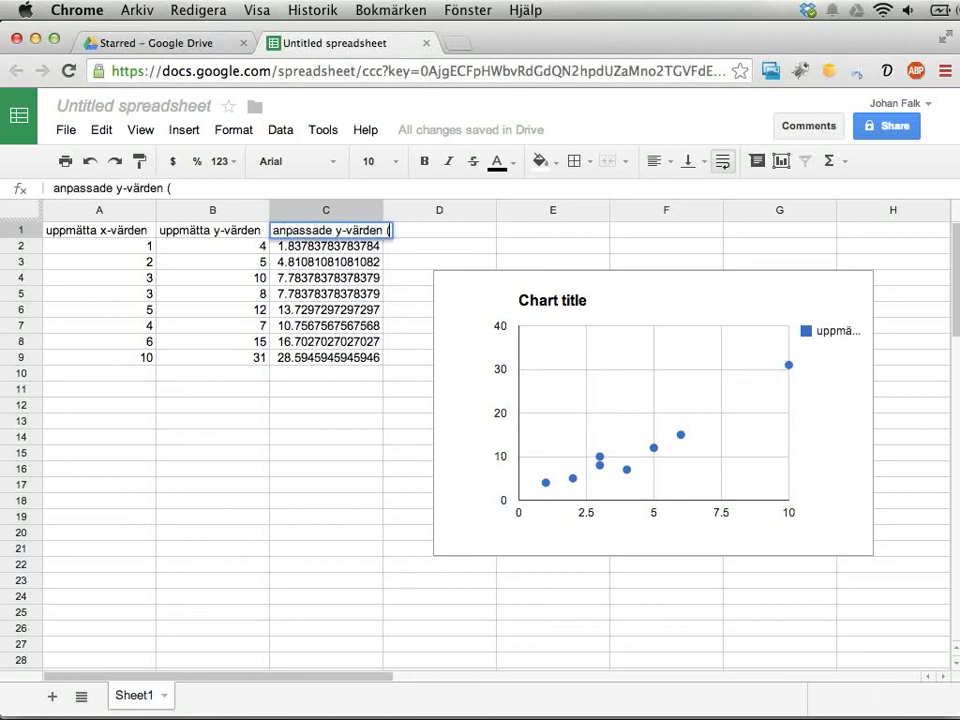
{"action": "type", "text": "linjärt)"}
{"action": "key", "text": "Return"}
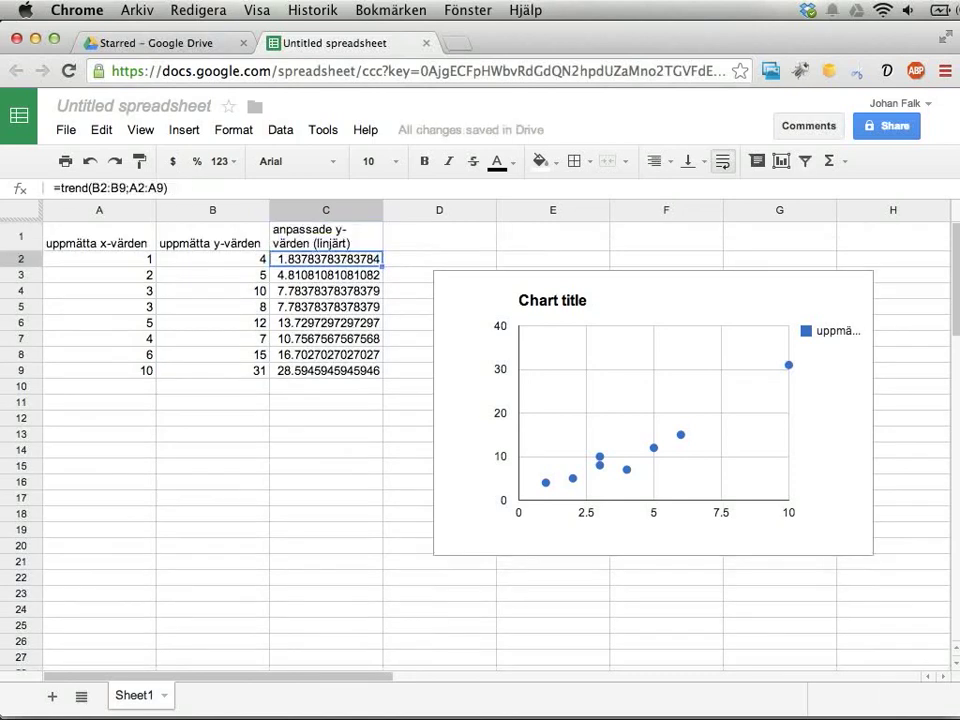
{"action": "left_click", "coordinate": [719, 305]}
{"action": "left_click", "coordinate": [719, 305]}
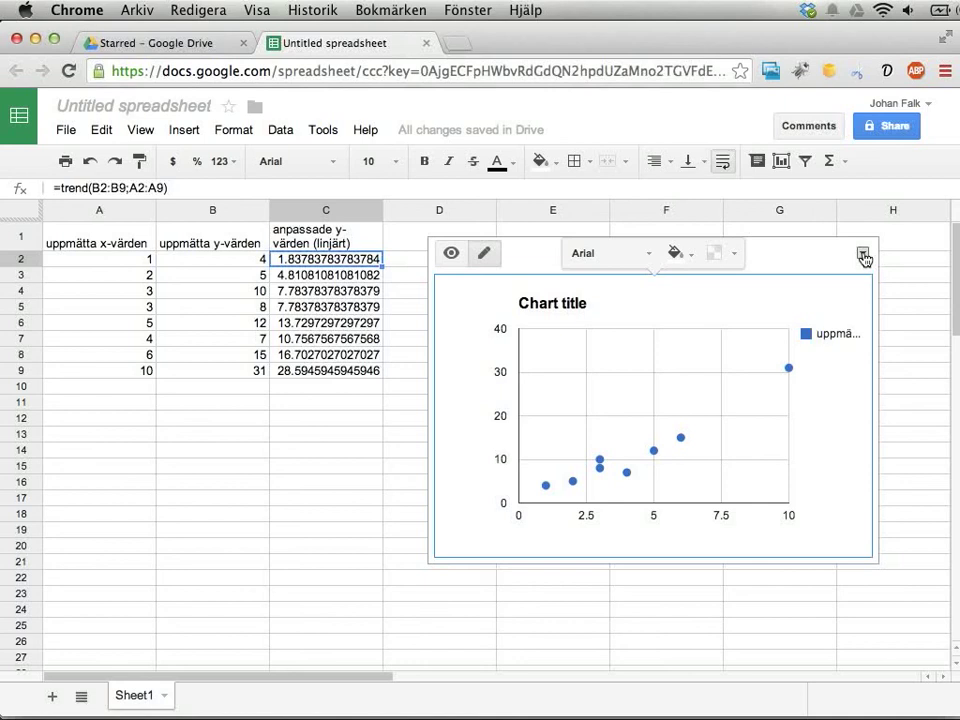
In the chart editor, change the chart's data range to end at column D.
{"action": "left_click", "coordinate": [862, 255]}
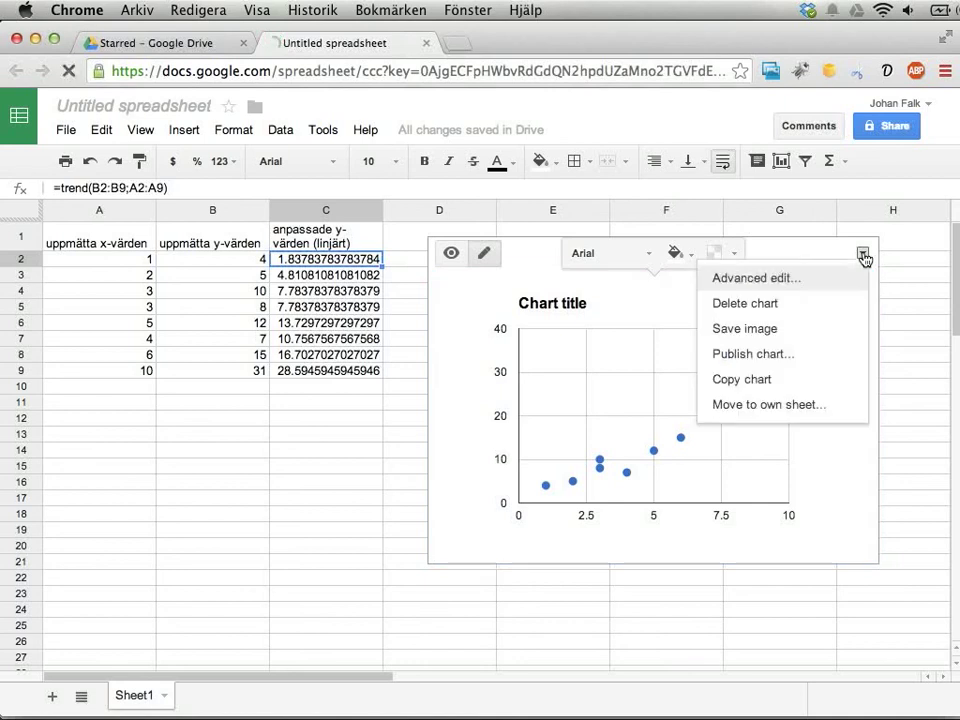
{"action": "left_click", "coordinate": [754, 280]}
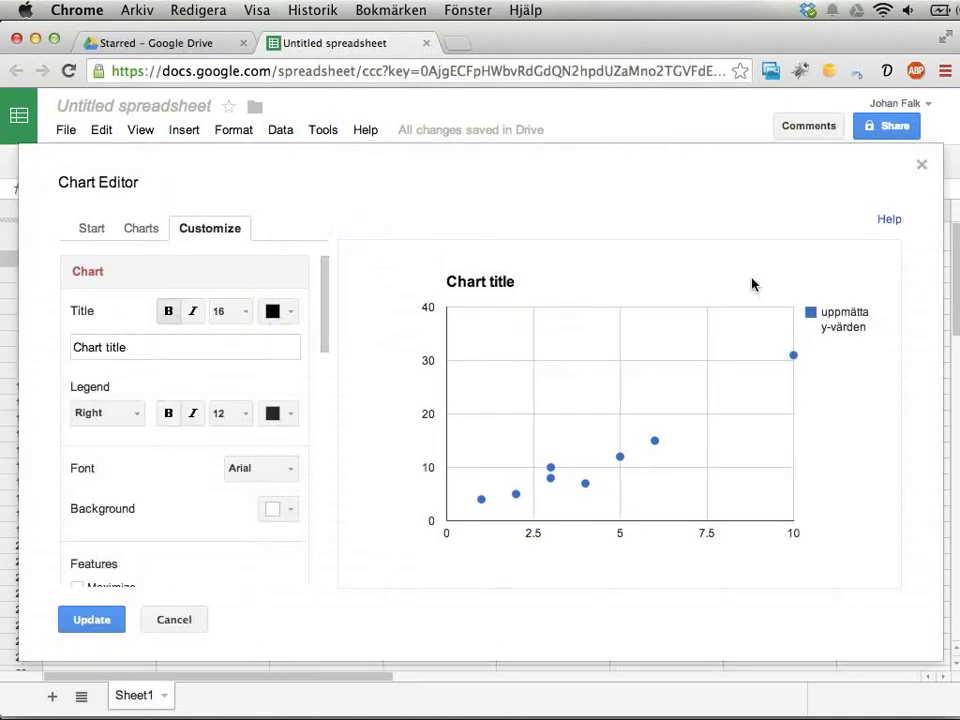
{"action": "left_click", "coordinate": [98, 228]}
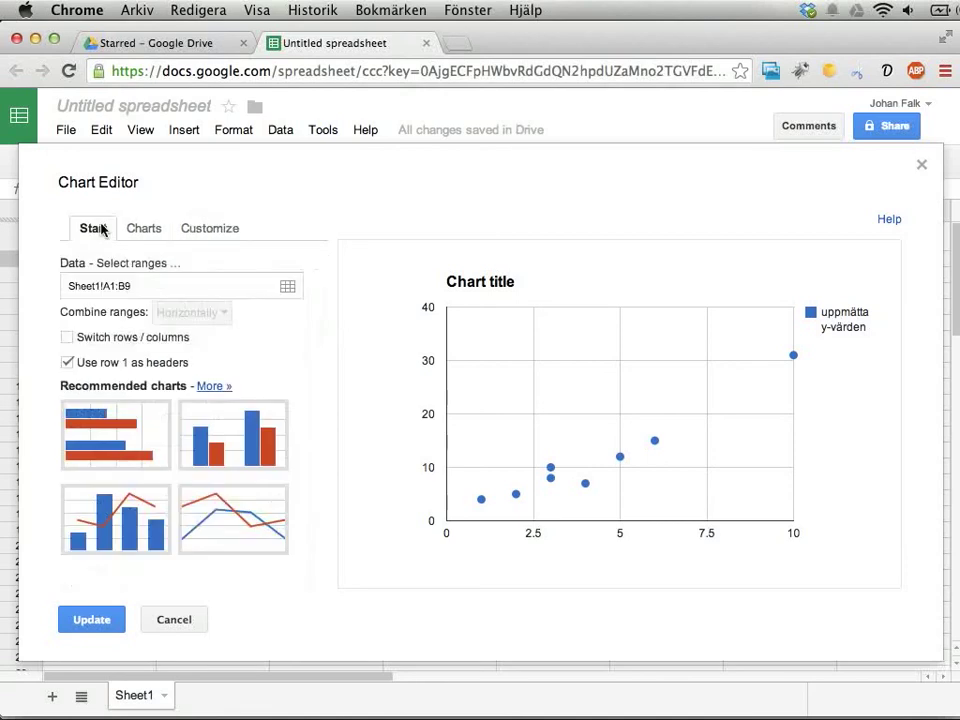
{"action": "left_click", "coordinate": [122, 284]}
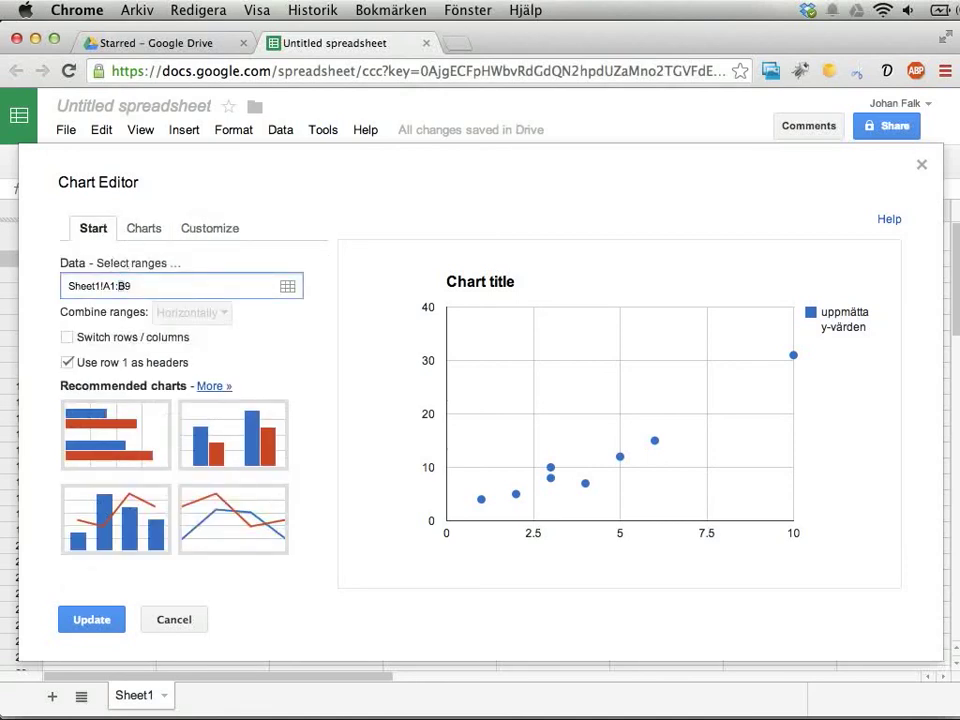
{"action": "key", "text": "BackSpace"}
{"action": "type", "text": "D"}
{"action": "left_click", "coordinate": [287, 286]}
{"action": "key", "text": "Return"}
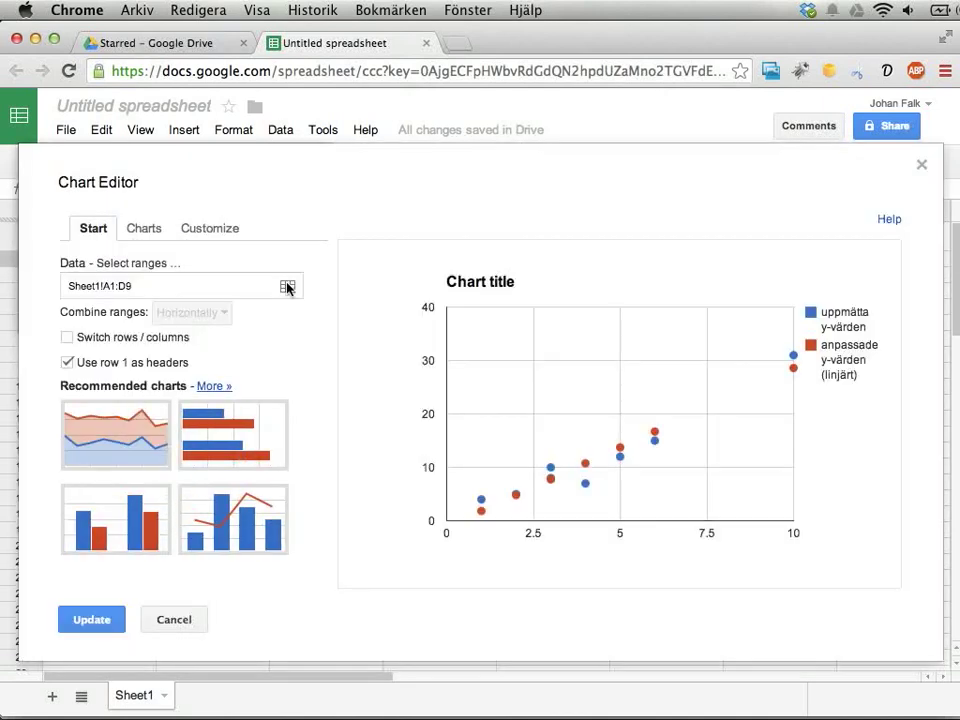
Reselect A1:D9 on the sheet as the chart data and update the chart.
{"action": "left_click", "coordinate": [291, 289]}
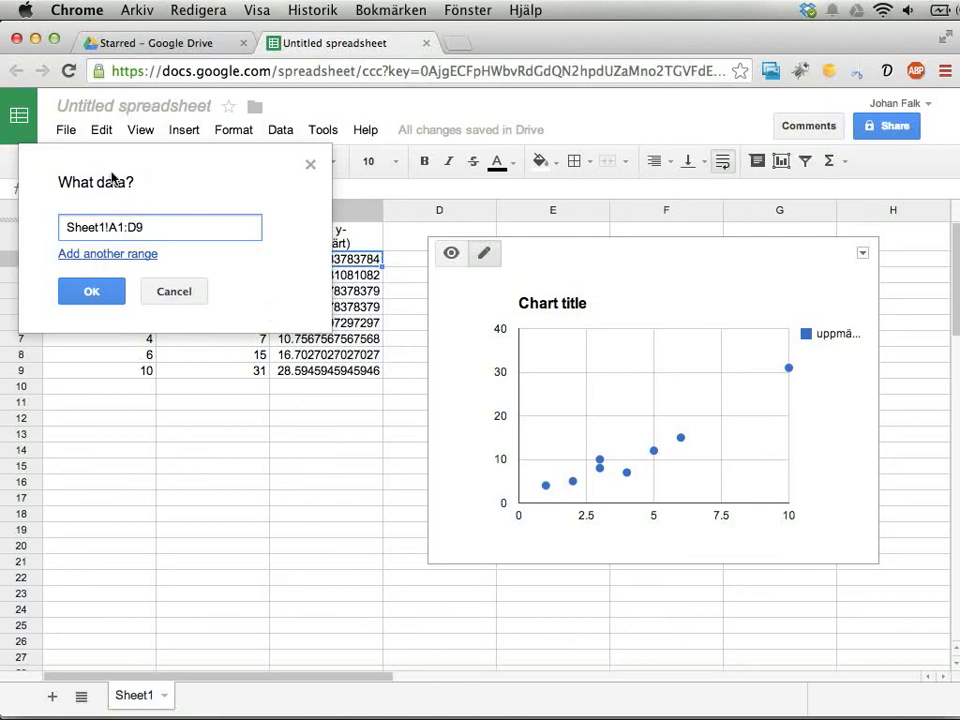
{"action": "left_click_drag", "start_coordinate": [98, 168], "coordinate": [534, 387]}
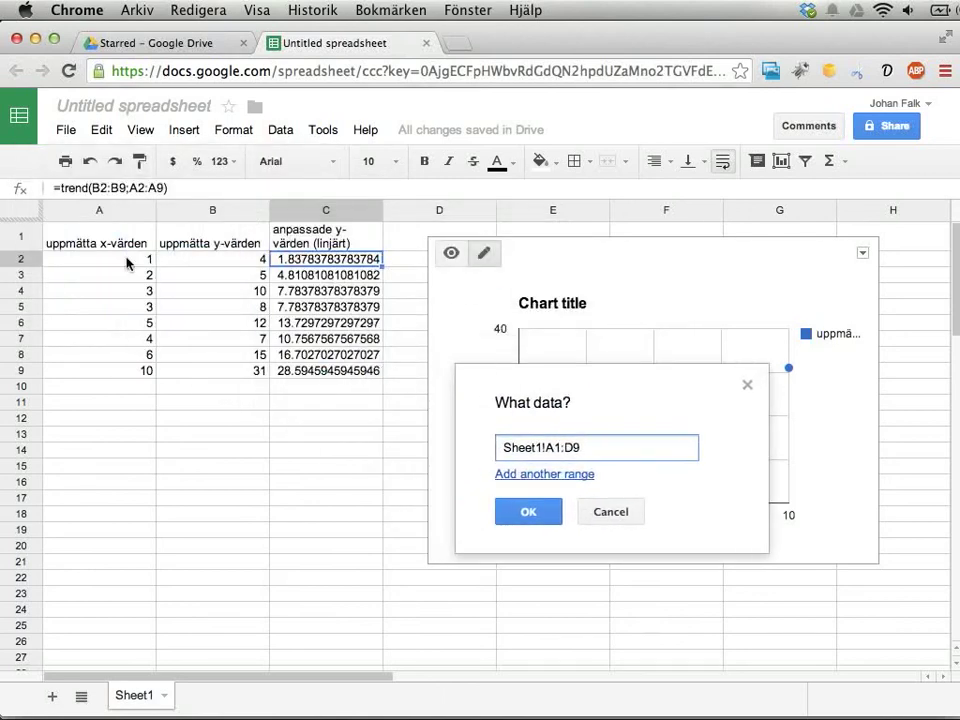
{"action": "left_click_drag", "start_coordinate": [93, 262], "coordinate": [413, 374]}
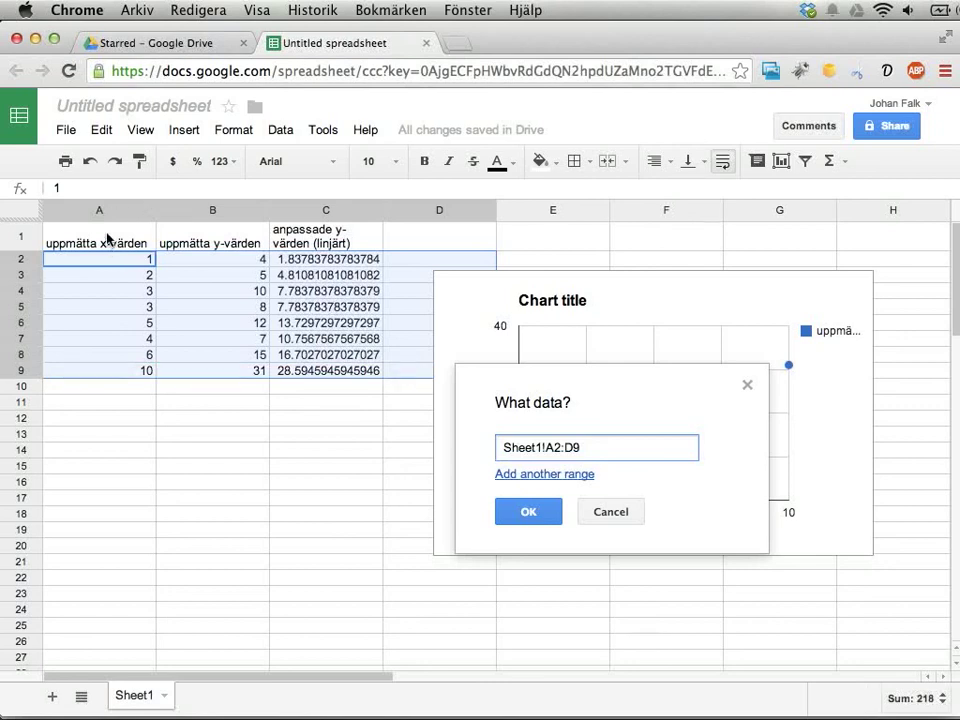
{"action": "mouse_move", "coordinate": [103, 243]}
{"action": "left_mouse_down"}
{"action": "mouse_move", "coordinate": [376, 318]}
{"action": "mouse_move", "coordinate": [413, 372]}
{"action": "left_mouse_up"}
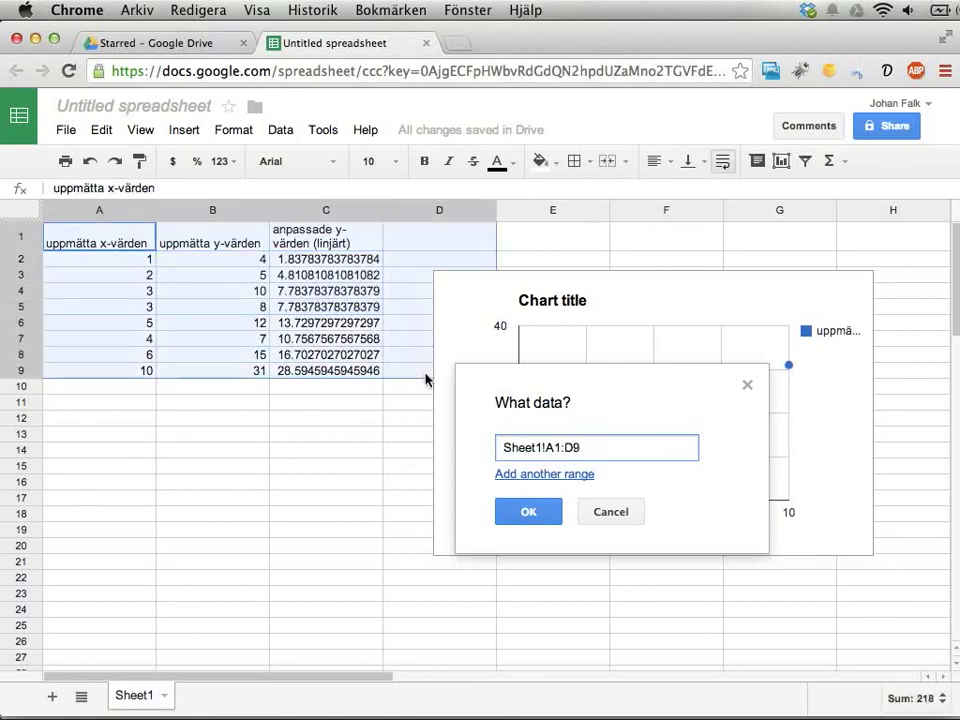
{"action": "left_click", "coordinate": [523, 514]}
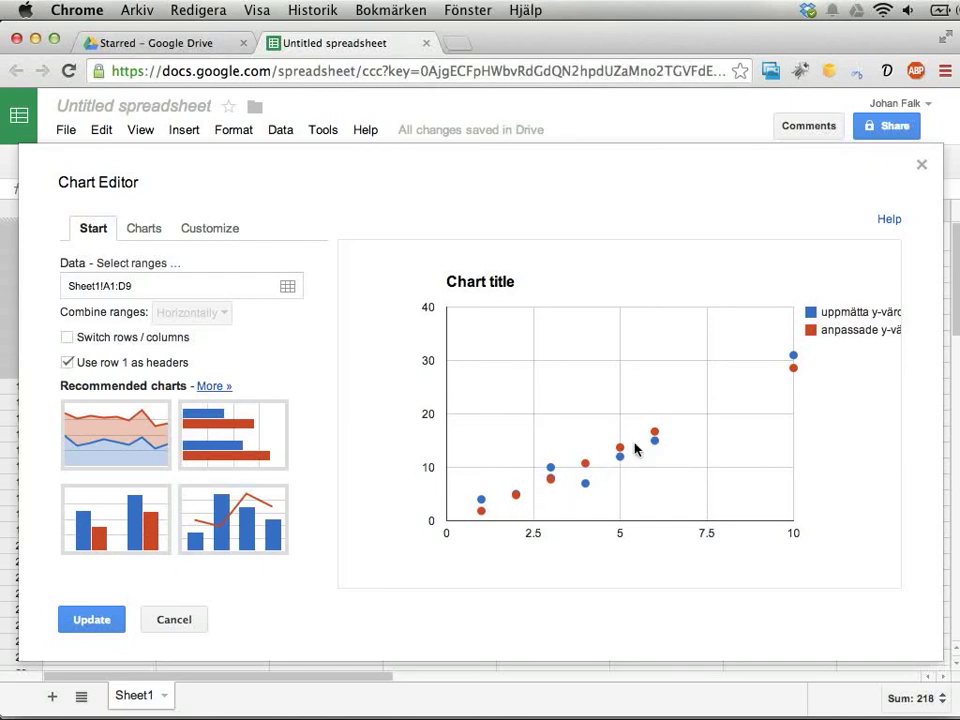
{"action": "left_click", "coordinate": [101, 621]}
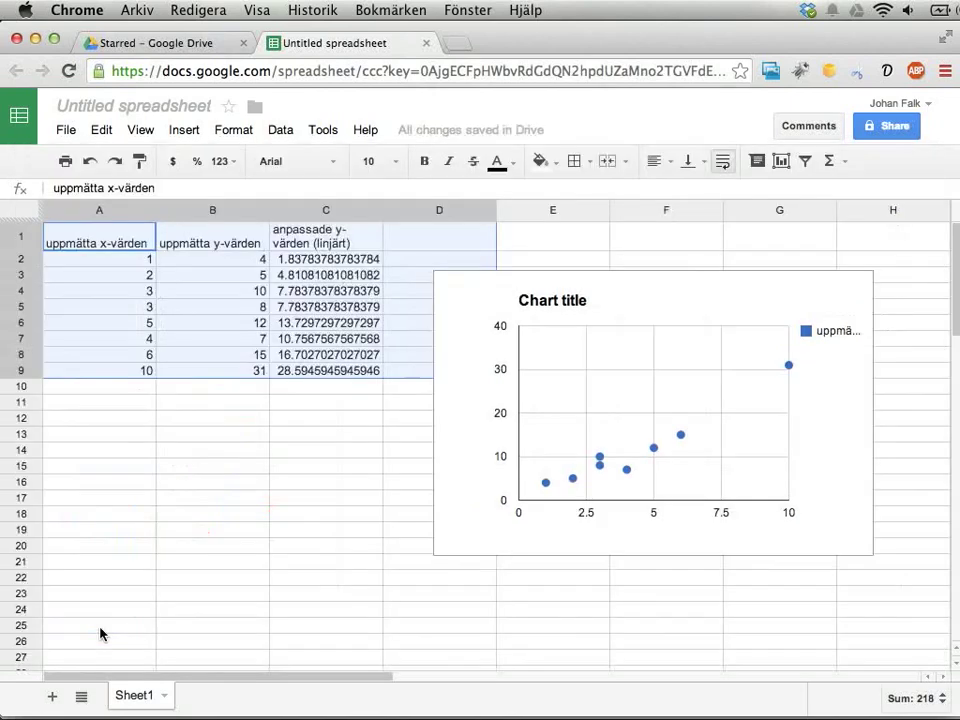
View the redrawn chart with fitted points, reviewing the C2:C9 fits against the A2:A9 x-values.
{"action": "left_click", "coordinate": [313, 517]}
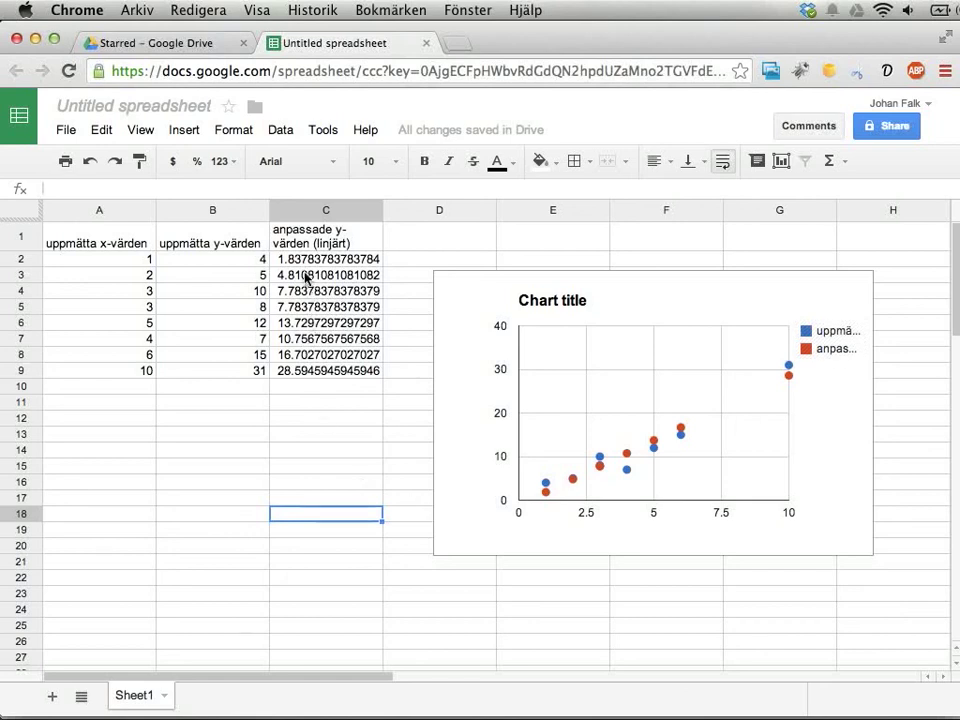
{"action": "left_click_drag", "start_coordinate": [281, 258], "coordinate": [303, 367]}
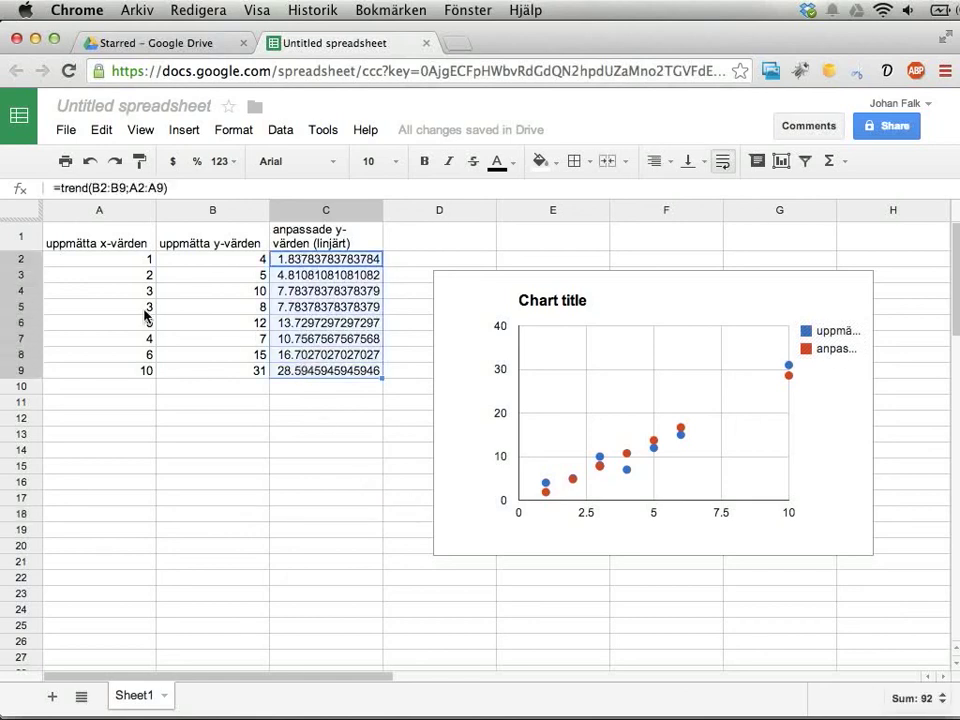
{"action": "left_click_drag", "start_coordinate": [124, 262], "coordinate": [121, 376]}
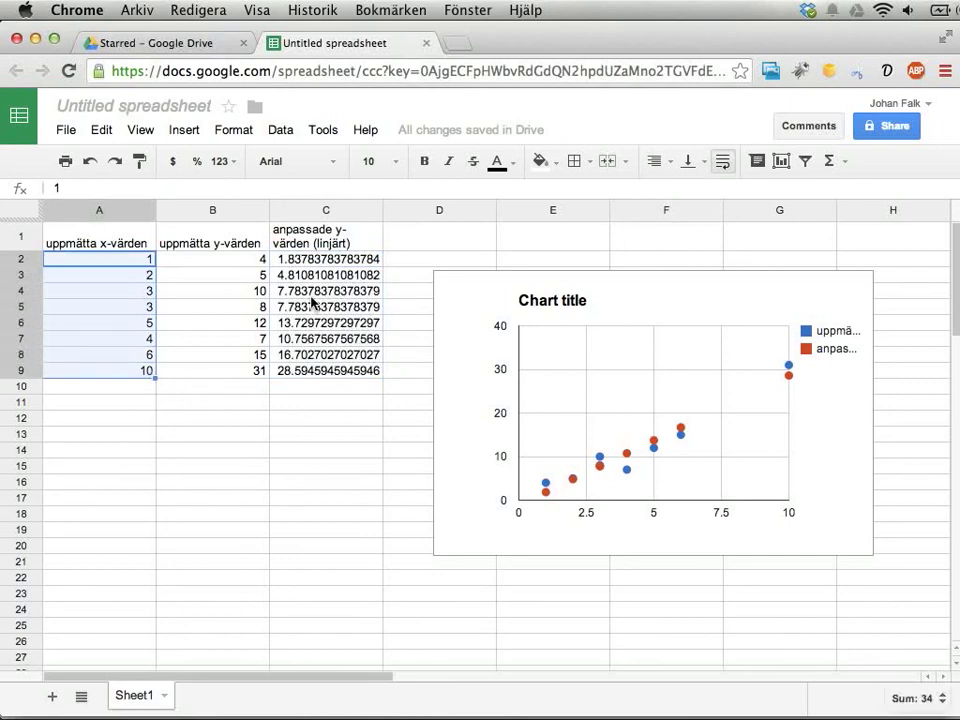
{"action": "left_click_drag", "start_coordinate": [281, 260], "coordinate": [296, 375]}
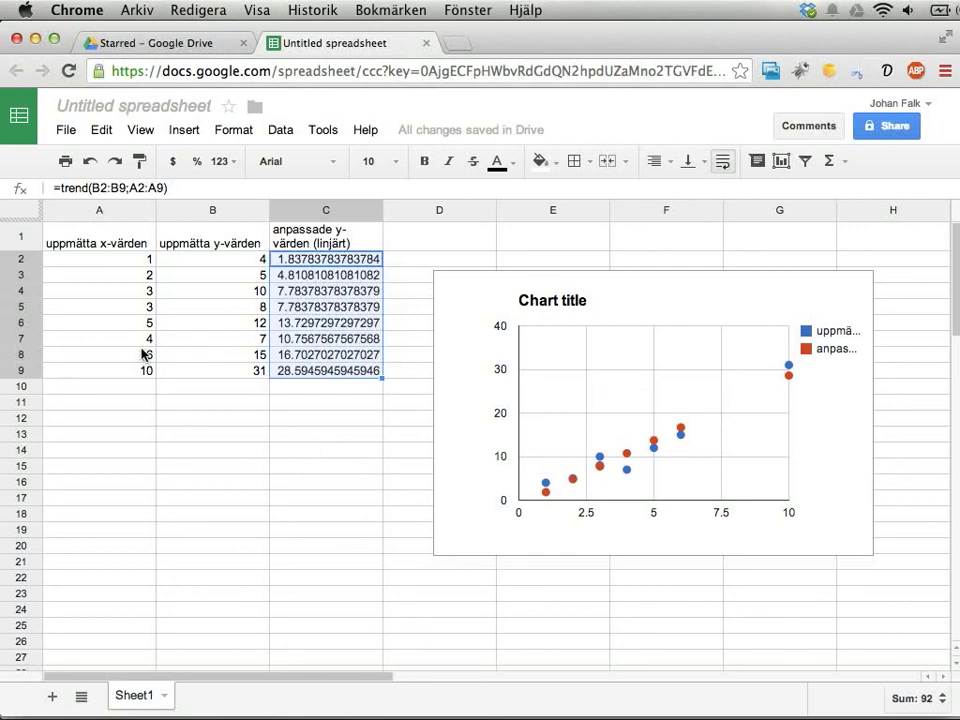
{"action": "left_click", "coordinate": [113, 403]}
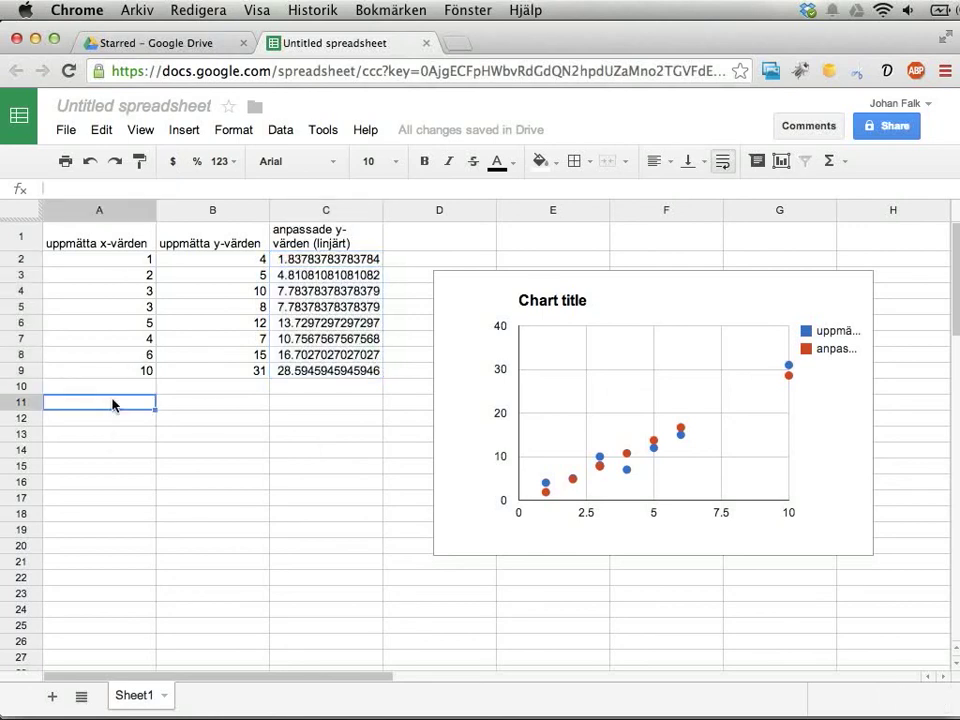
Enter 0, 1, 2, 3 in A11:A14, auto-fill down to 10, and delete the extra 11 in A22.
{"action": "type", "text": "1 2 3"}
{"action": "key", "text": "Up"}
{"action": "key", "text": "Up"}
{"action": "key", "text": "Up"}
{"action": "type", "text": "0 1 2 3"}
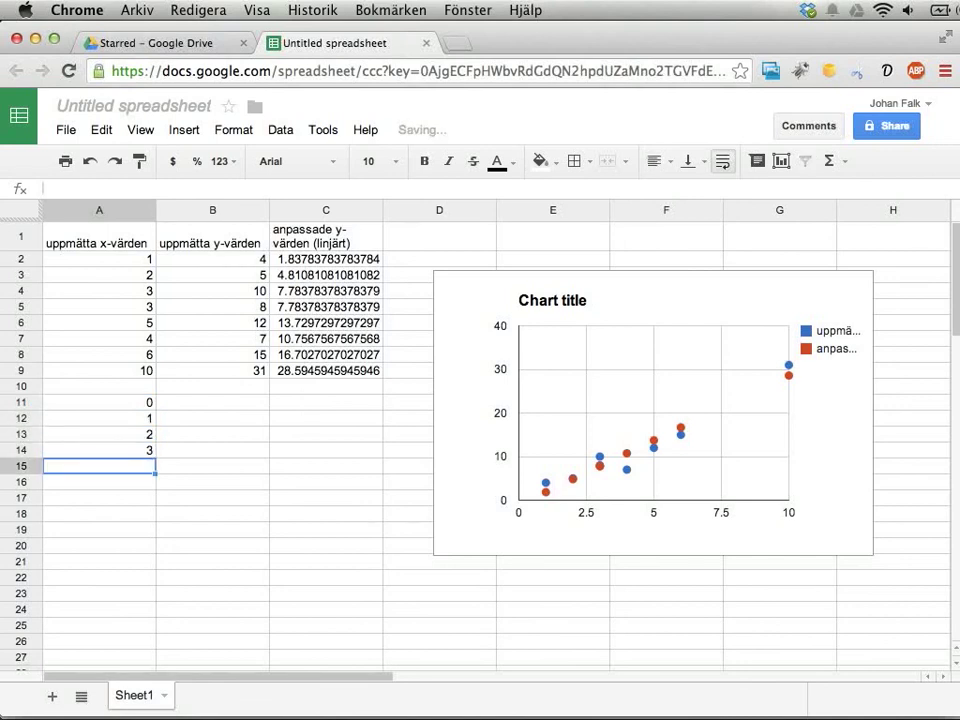
{"action": "key", "text": "Up"}
{"action": "left_click_drag", "start_coordinate": [150, 405], "coordinate": [146, 576]}
{"action": "left_click", "coordinate": [124, 578]}
{"action": "key", "text": "Delete"}
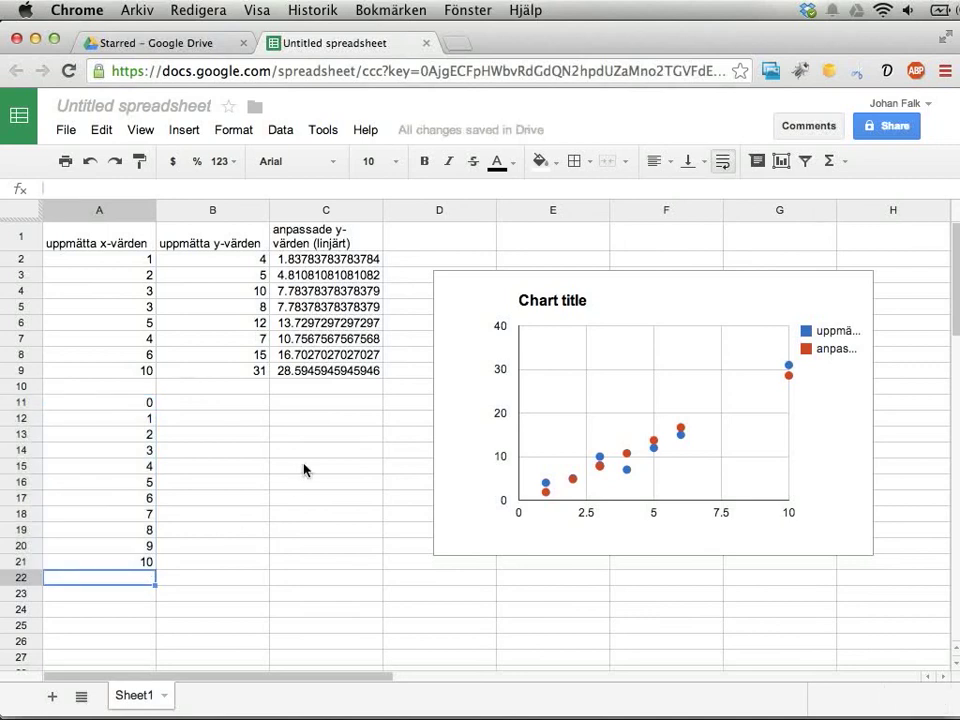
{"action": "left_click", "coordinate": [335, 263]}
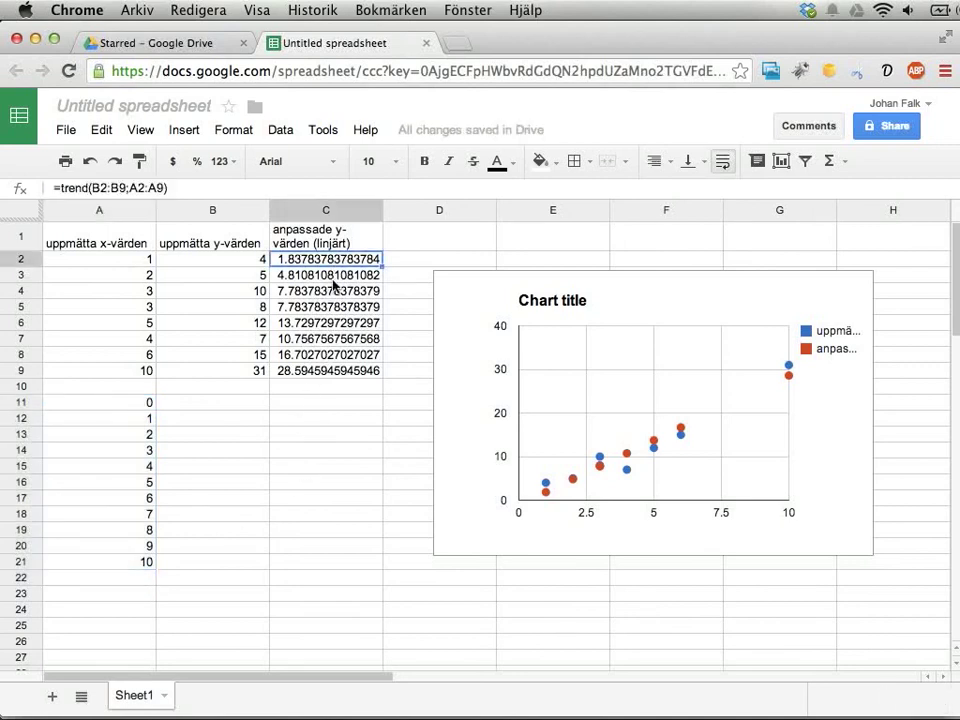
{"action": "left_click", "coordinate": [193, 187]}
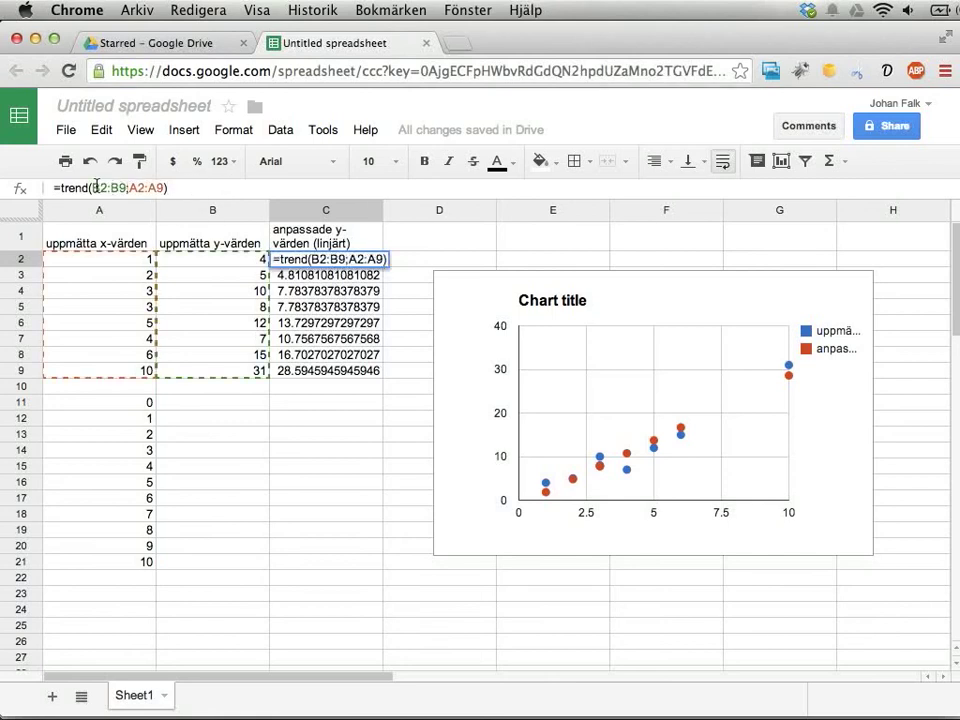
{"action": "mouse_move", "coordinate": [121, 187]}
{"action": "left_mouse_down"}
{"action": "mouse_move", "coordinate": [93, 187]}
{"action": "mouse_move", "coordinate": [164, 188]}
{"action": "left_mouse_up"}
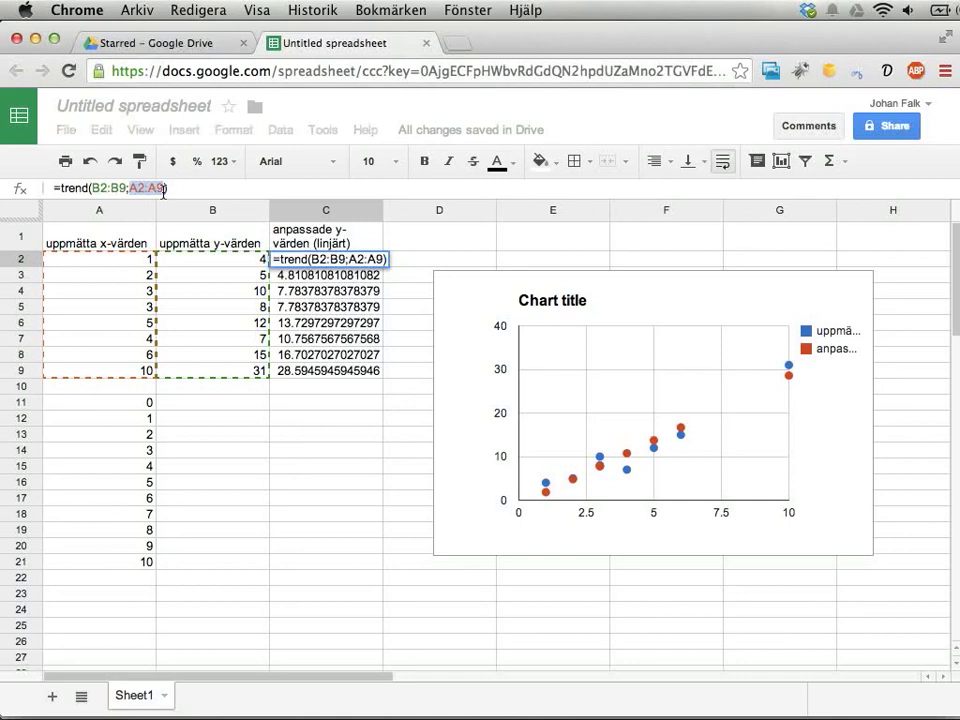
{"action": "left_click", "coordinate": [164, 188]}
{"action": "type", "text": ";"}
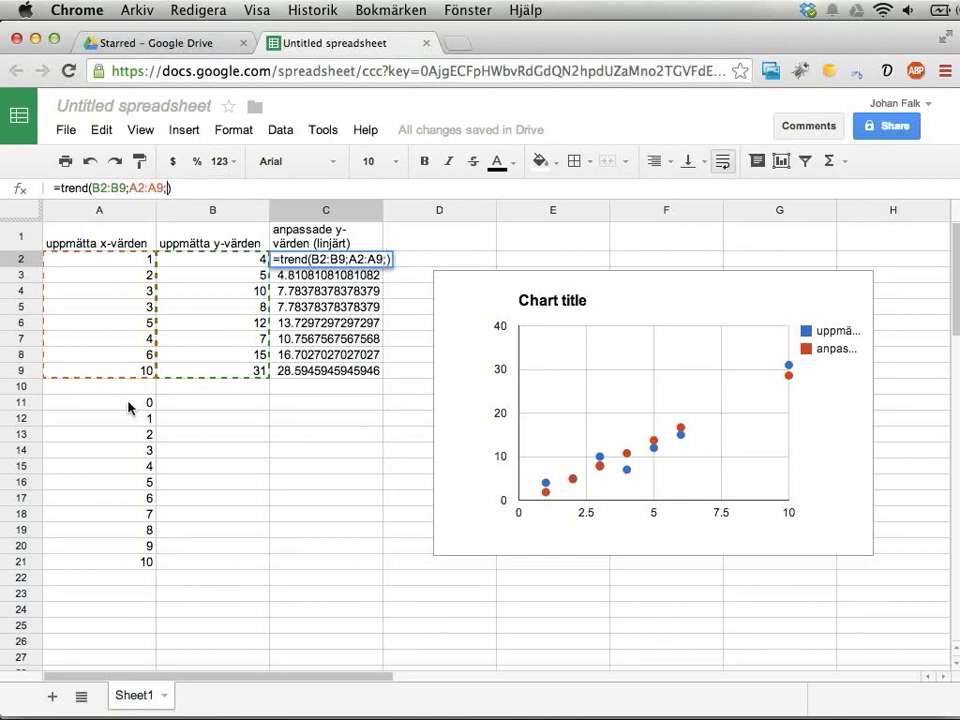
{"action": "left_click_drag", "start_coordinate": [130, 403], "coordinate": [112, 558]}
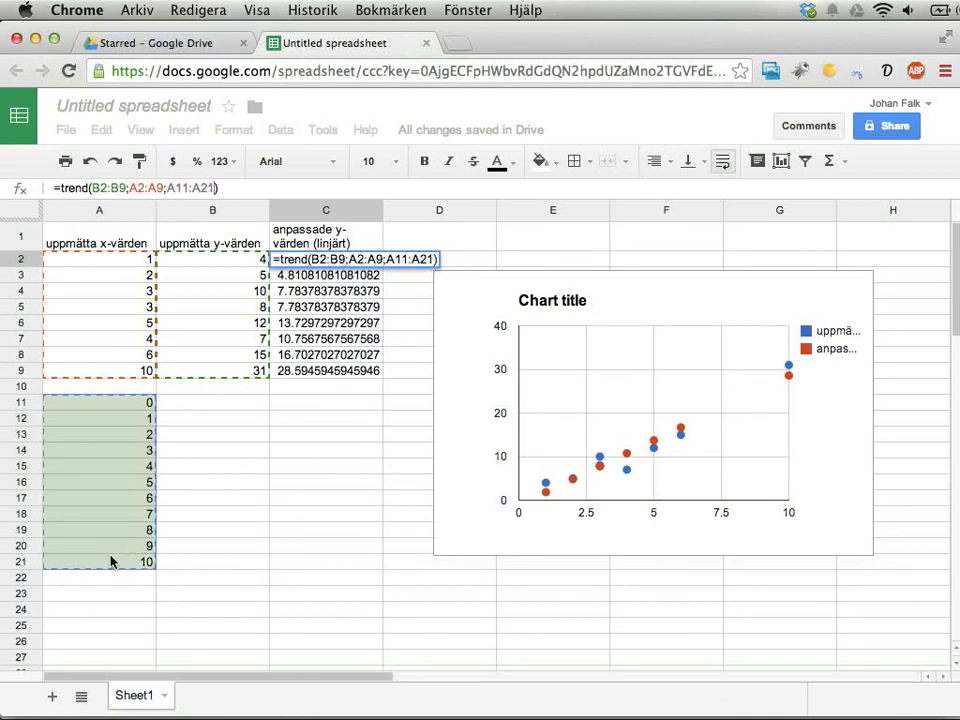
{"action": "key", "text": "Return"}
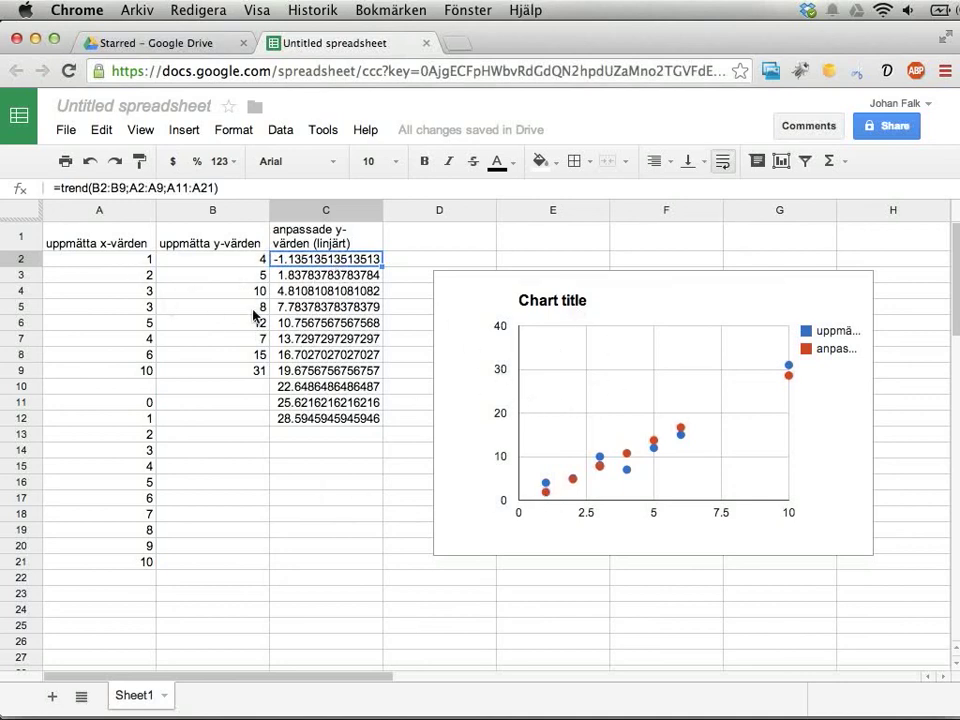
{"action": "left_click_drag", "start_coordinate": [138, 262], "coordinate": [338, 372]}
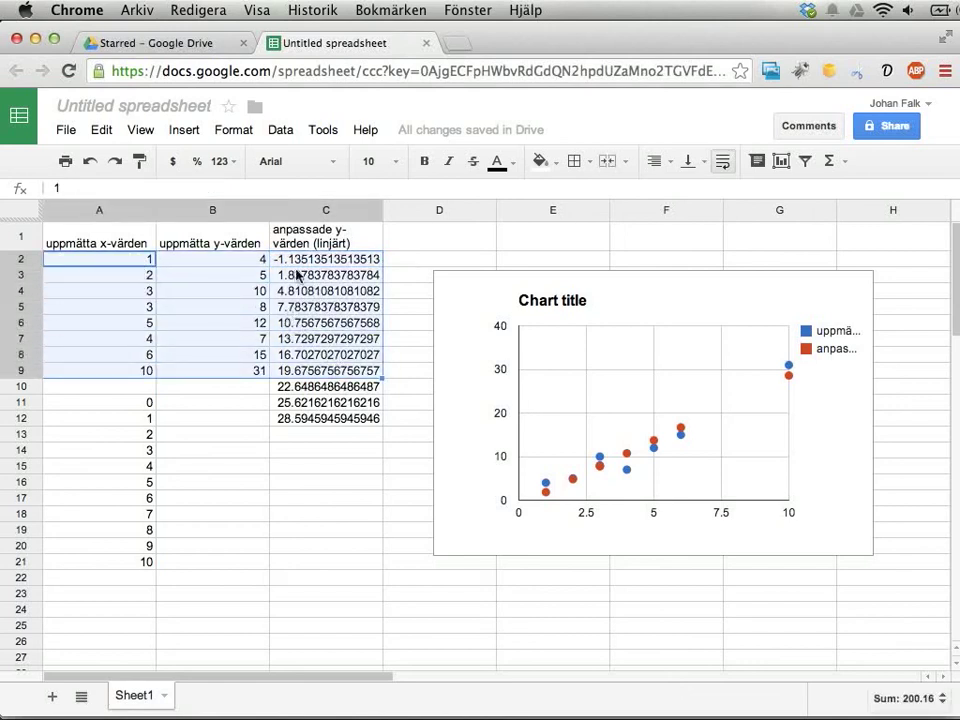
{"action": "left_click", "coordinate": [295, 500]}
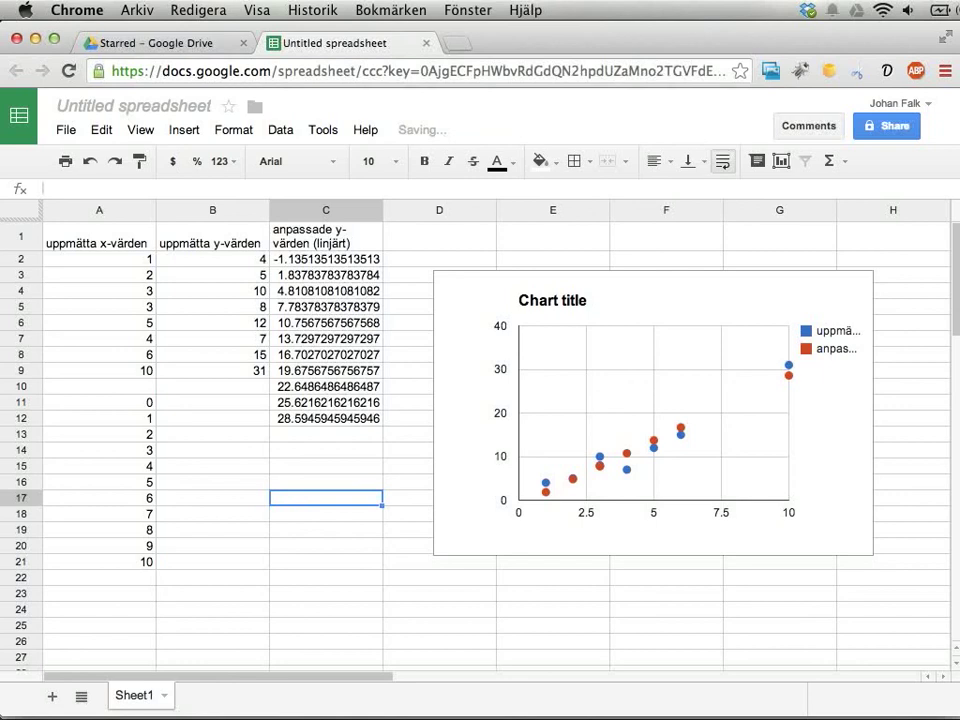
{"action": "left_click", "coordinate": [323, 260]}
{"action": "key", "text": "super+z"}
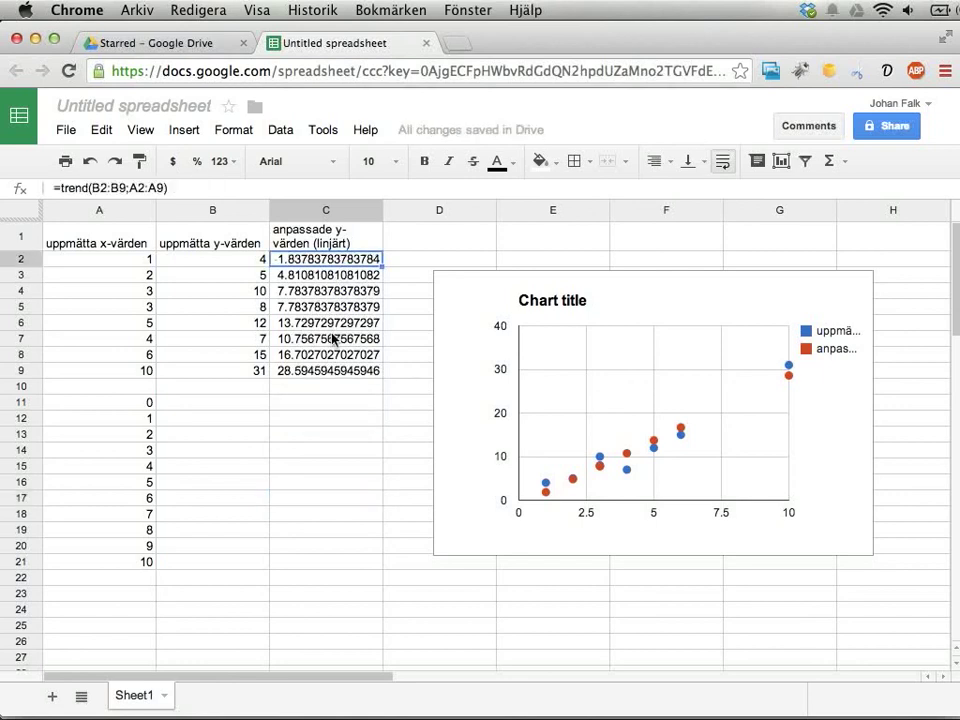
Enter =trend(B2:B9;A2:A9;A11:A21) in C11 to predict y for x-values 0–10.
{"action": "left_click", "coordinate": [297, 403]}
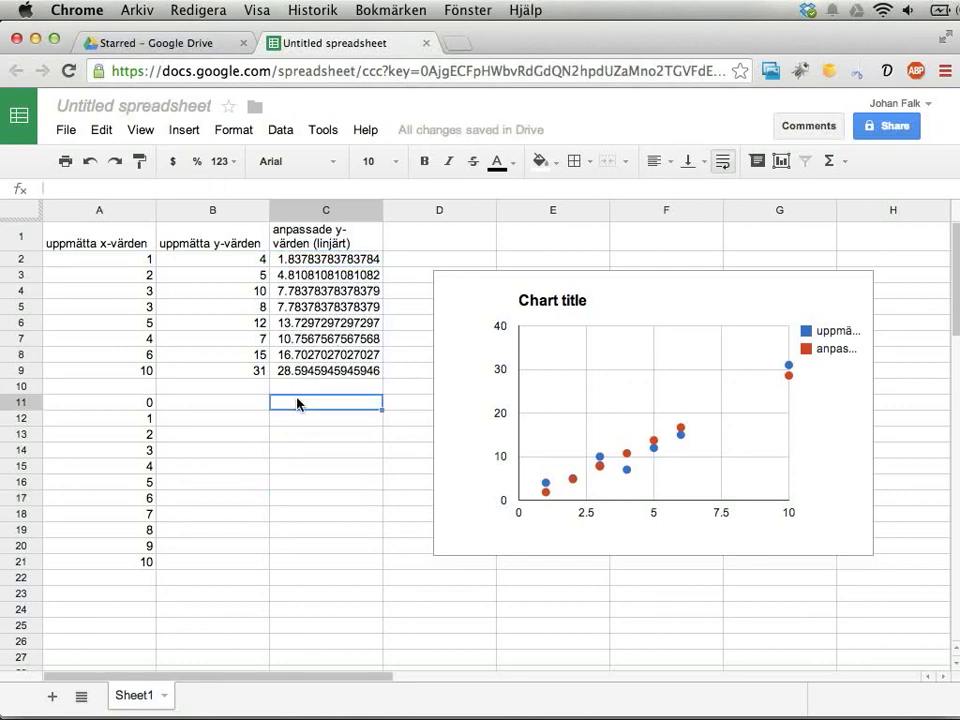
{"action": "type", "text": "="}
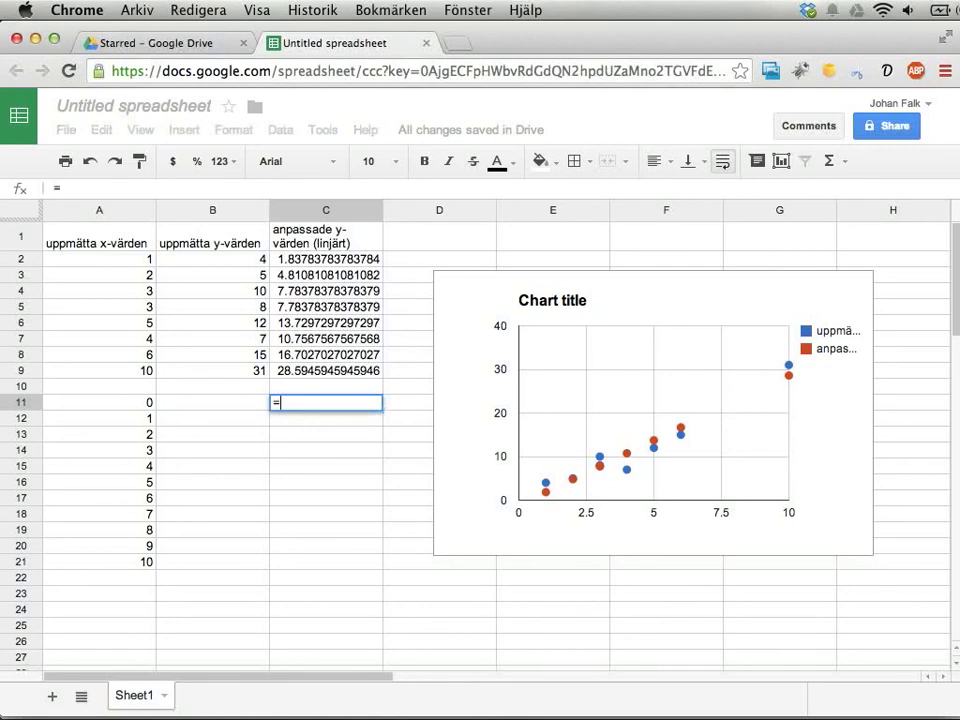
{"action": "type", "text": "trend("}
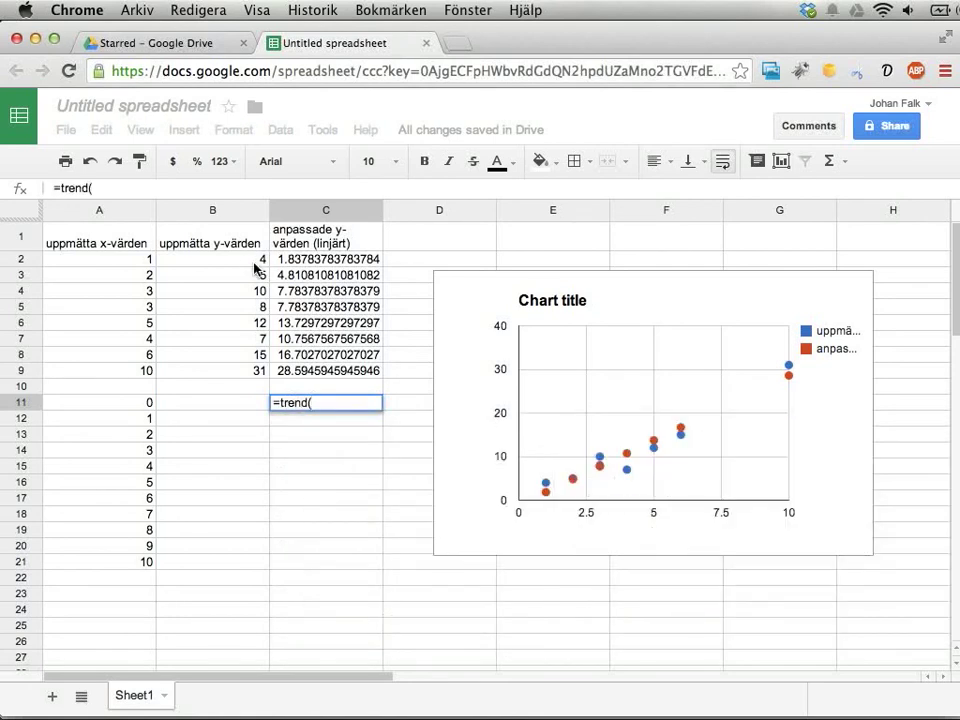
{"action": "left_click_drag", "start_coordinate": [228, 262], "coordinate": [253, 369]}
{"action": "type", "text": ";"}
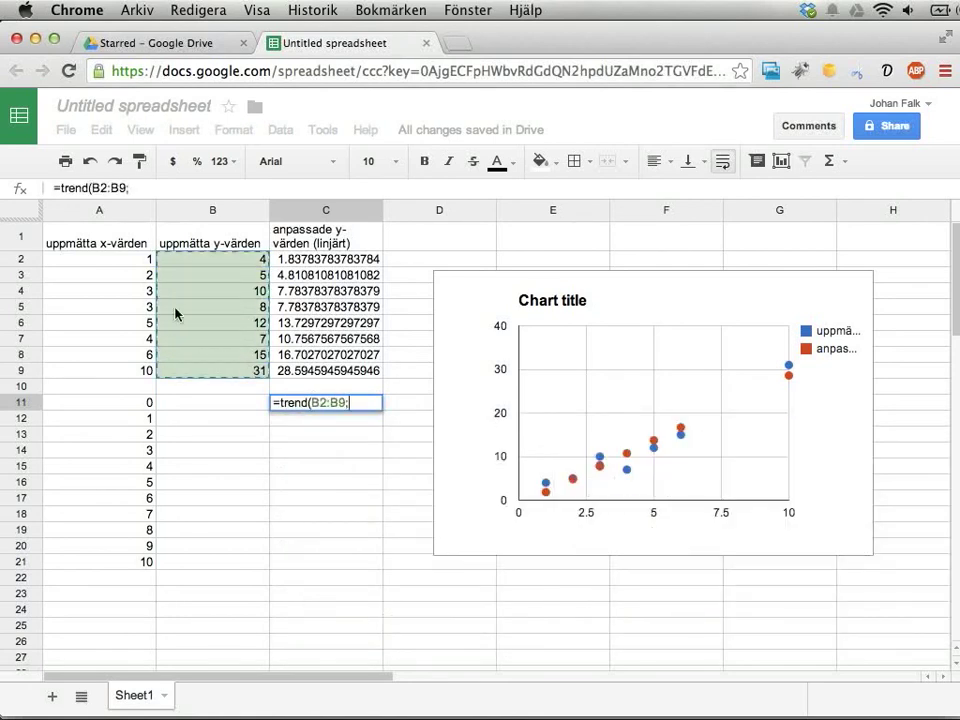
{"action": "left_click_drag", "start_coordinate": [135, 264], "coordinate": [135, 374]}
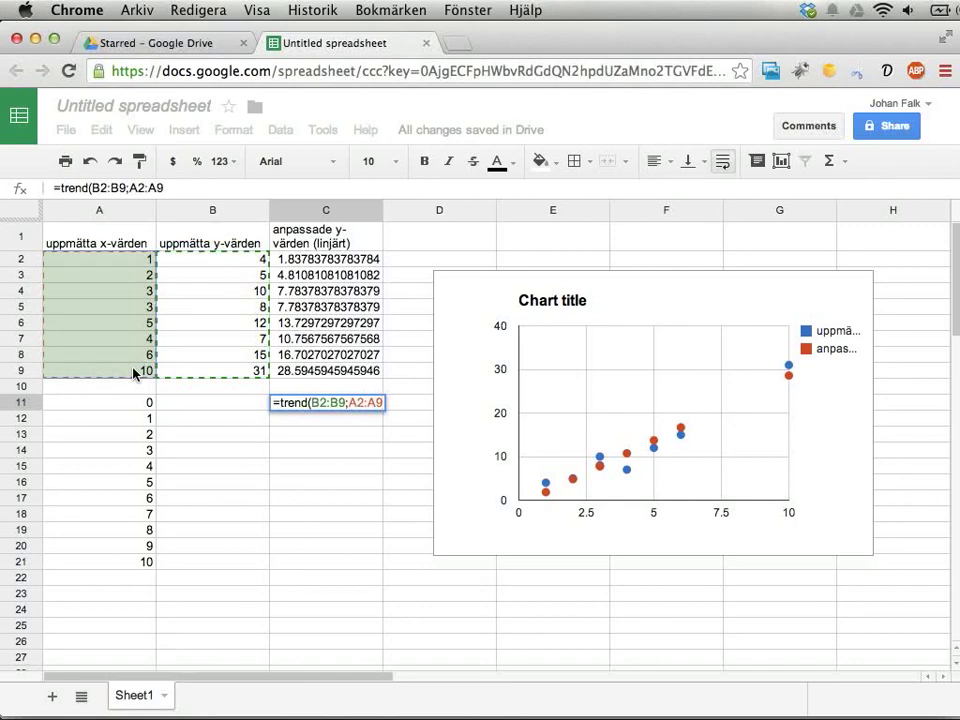
{"action": "type", "text": ";"}
{"action": "left_click_drag", "start_coordinate": [120, 404], "coordinate": [110, 572]}
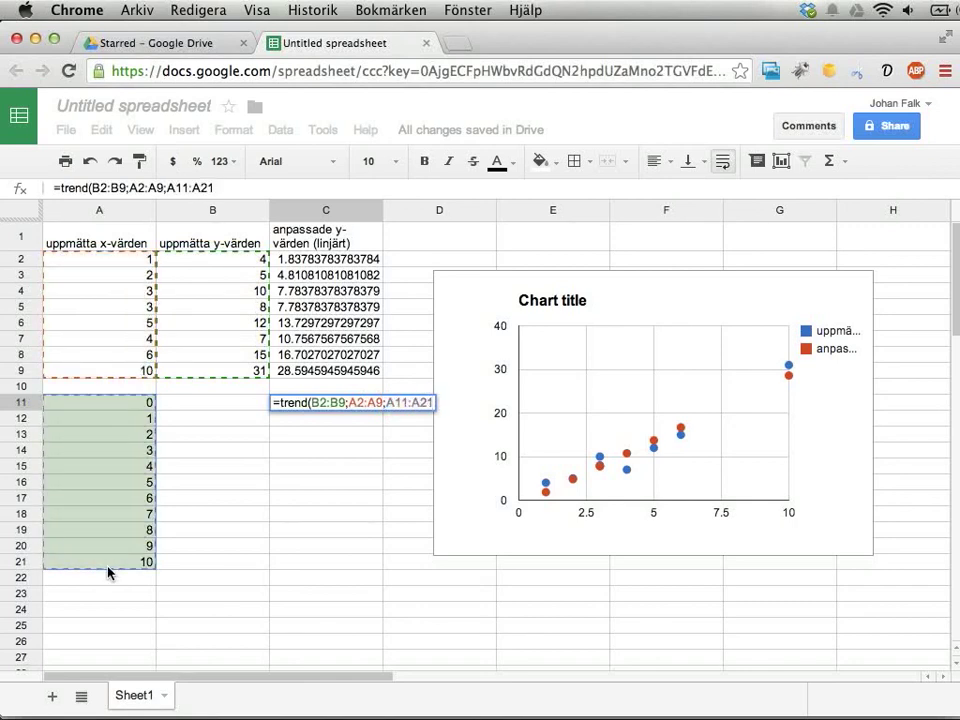
{"action": "key", "text": "Return"}
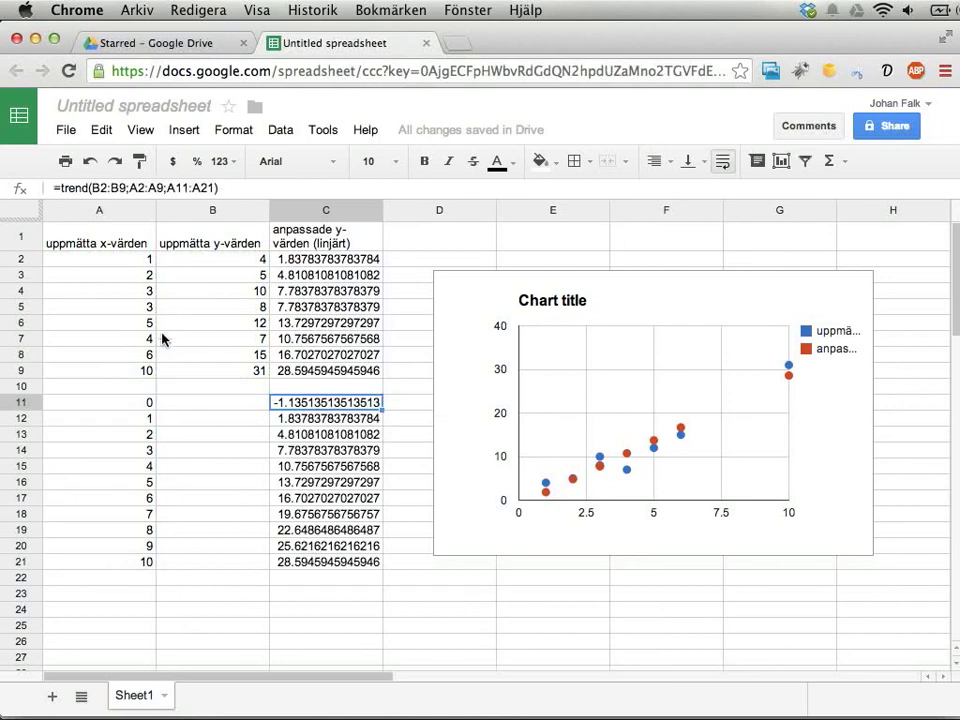
{"action": "left_click", "coordinate": [143, 291]}
{"action": "left_click", "coordinate": [303, 291]}
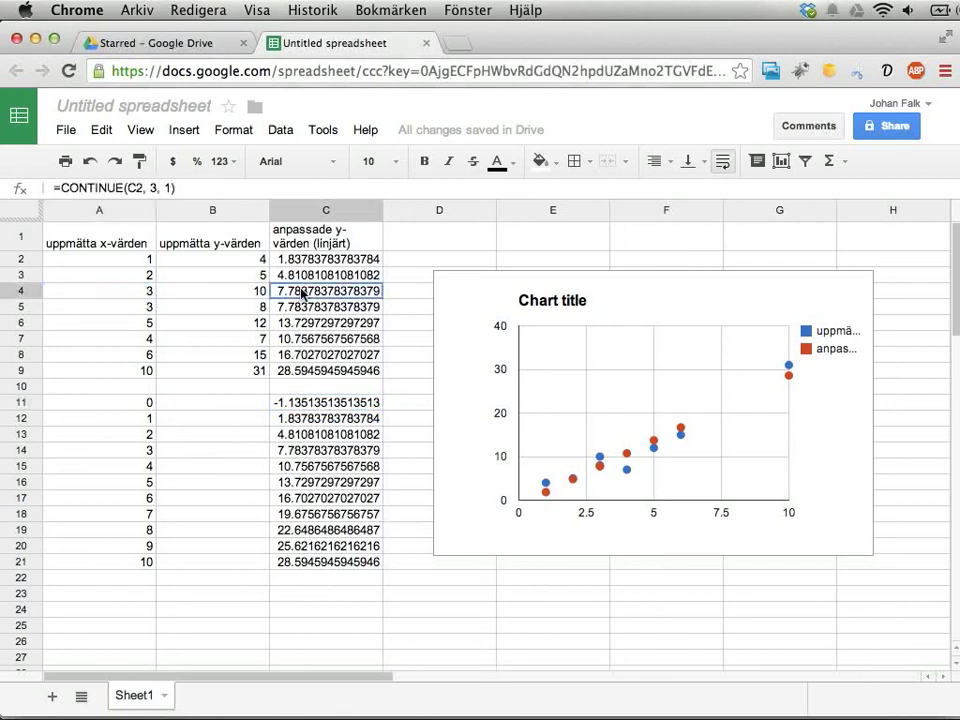
{"action": "left_click", "coordinate": [130, 452]}
{"action": "left_click", "coordinate": [318, 452]}
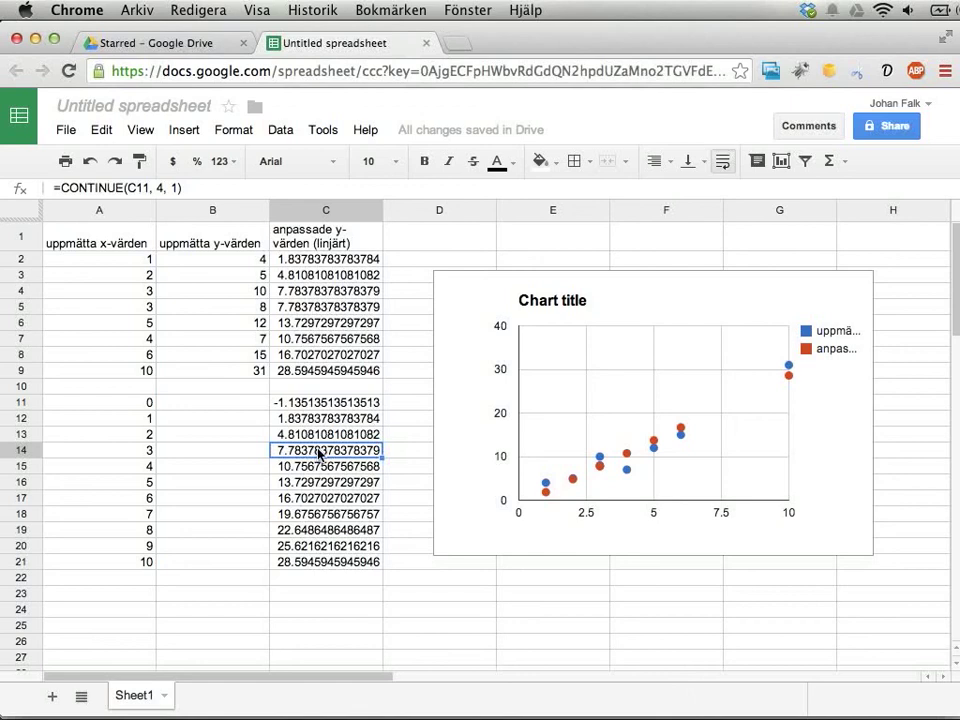
{"action": "left_click_drag", "start_coordinate": [285, 402], "coordinate": [316, 565]}
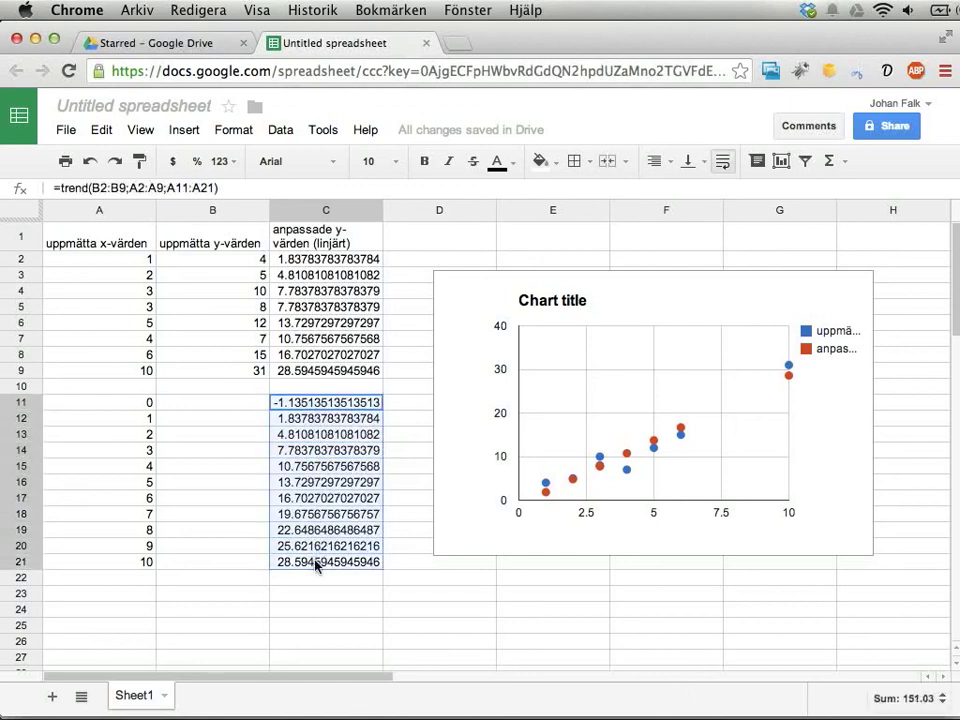
{"action": "left_click_drag", "start_coordinate": [318, 259], "coordinate": [318, 368]}
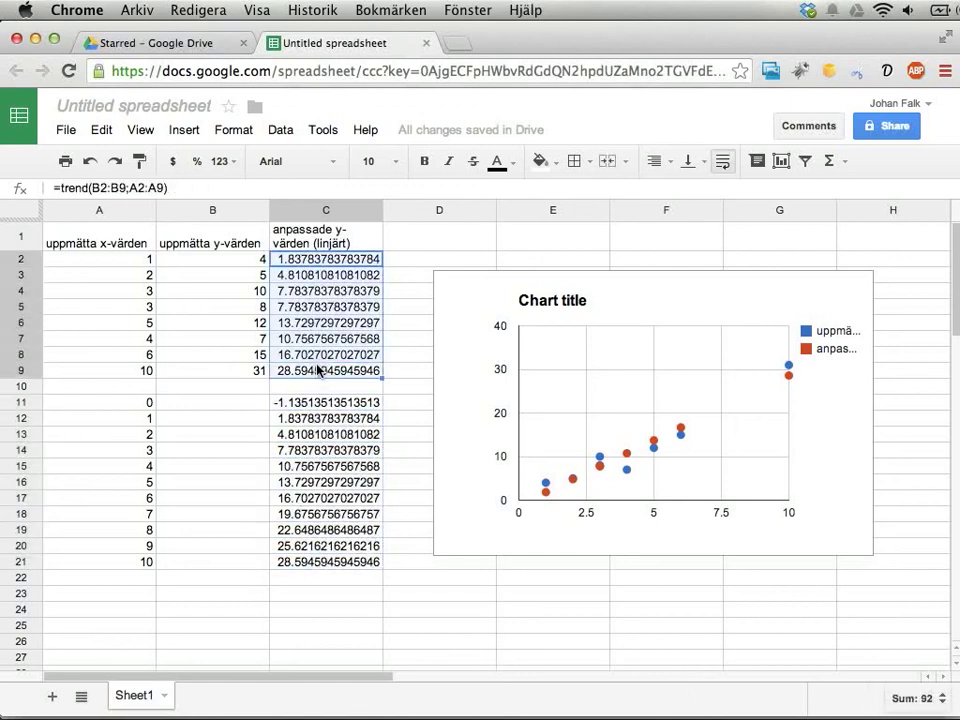
{"action": "left_click_drag", "start_coordinate": [136, 403], "coordinate": [124, 565]}
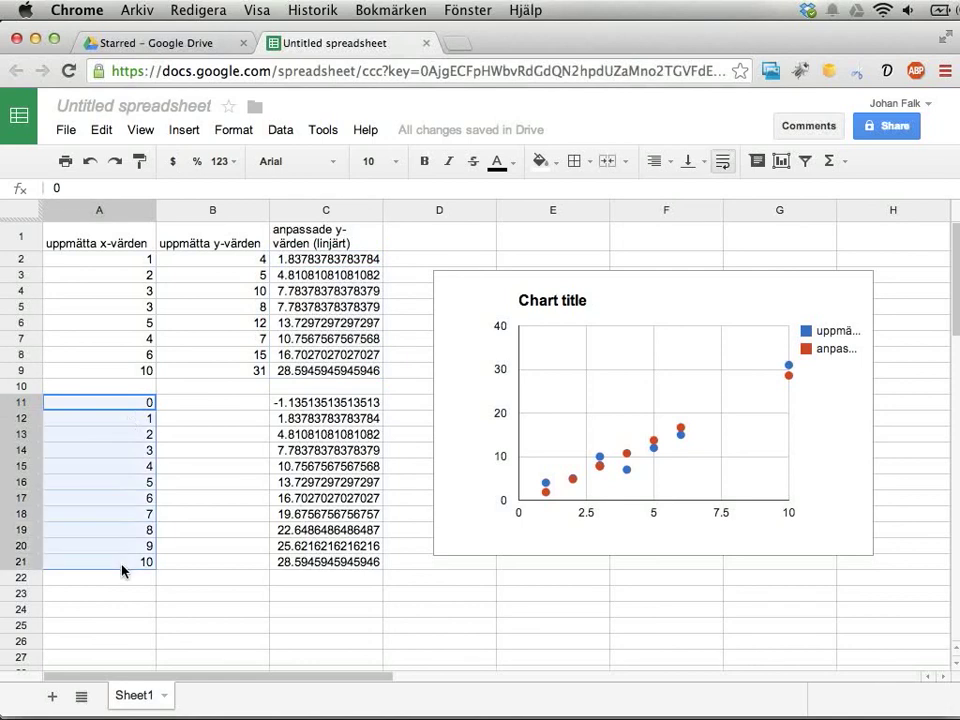
{"action": "left_click_drag", "start_coordinate": [142, 258], "coordinate": [130, 368]}
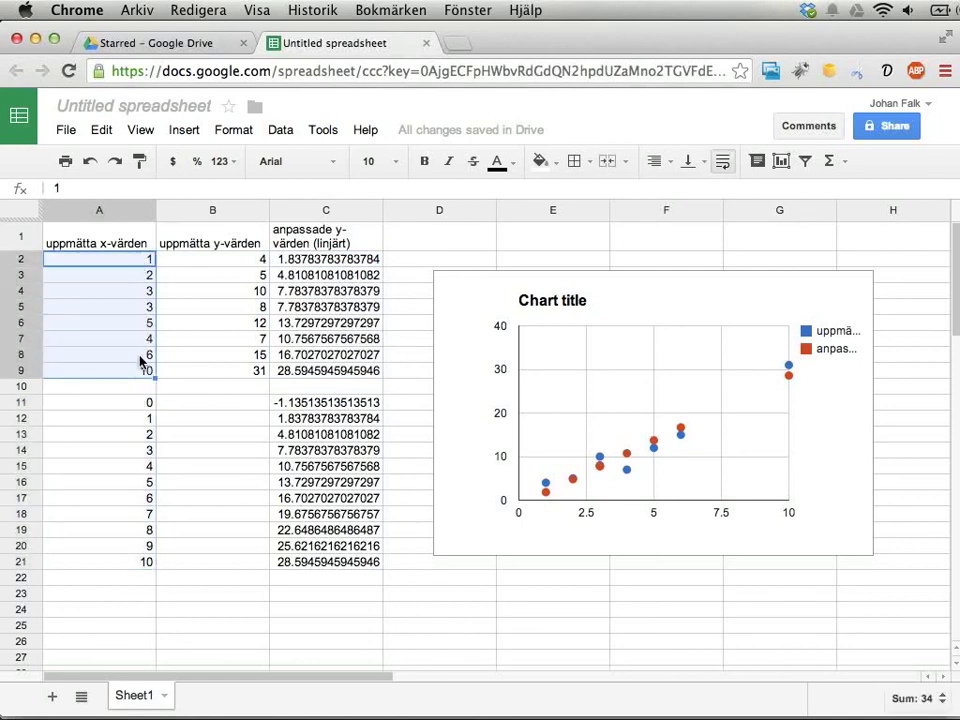
{"action": "left_click", "coordinate": [320, 484]}
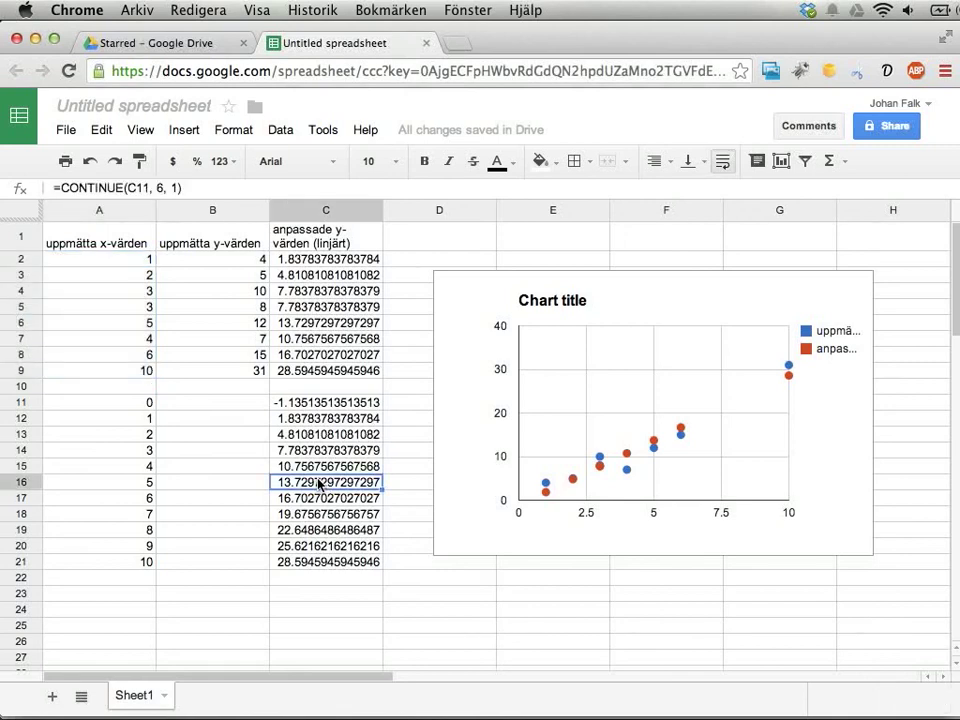
{"action": "left_click", "coordinate": [336, 265]}
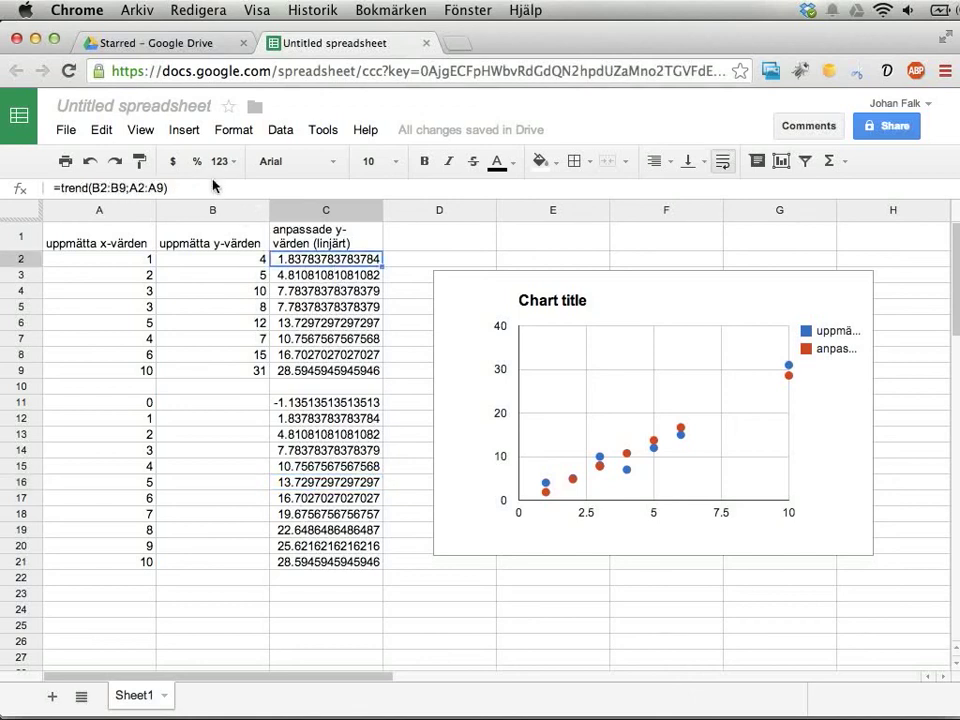
{"action": "left_click", "coordinate": [356, 402]}
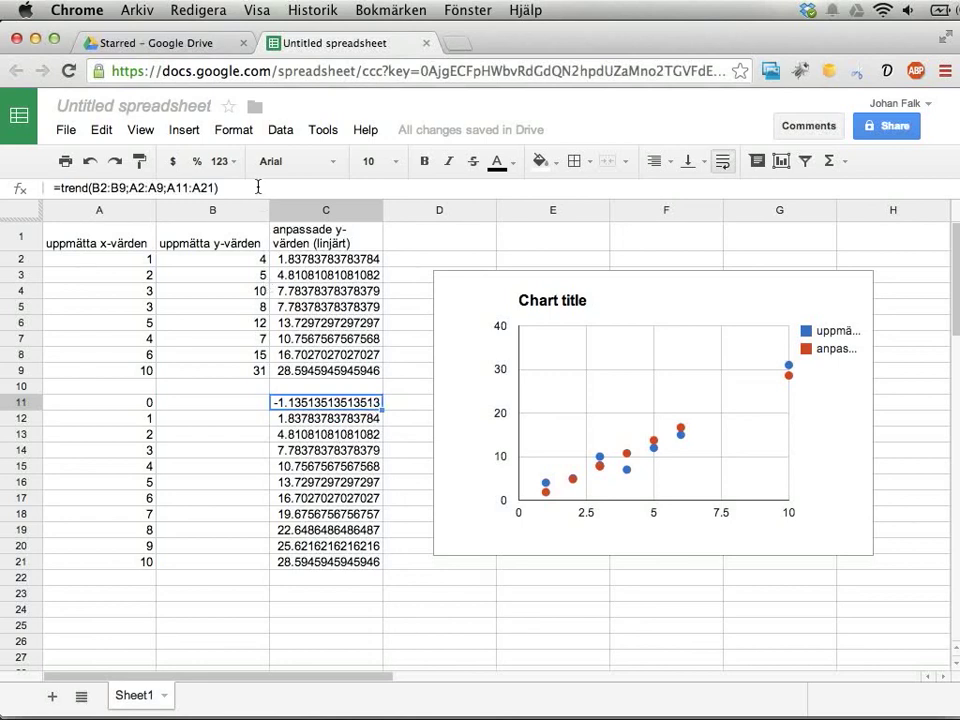
Give C11's TREND formula a fourth argument of false so predictions run 0 to 27.8.
{"action": "left_click", "coordinate": [218, 187]}
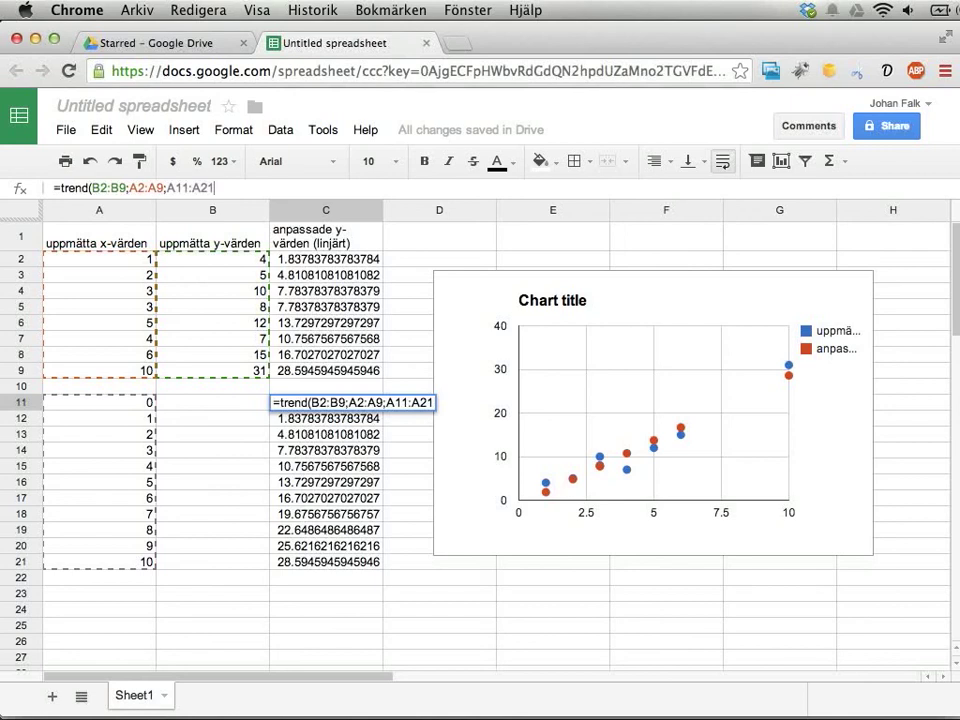
{"action": "type", "text": ";true"}
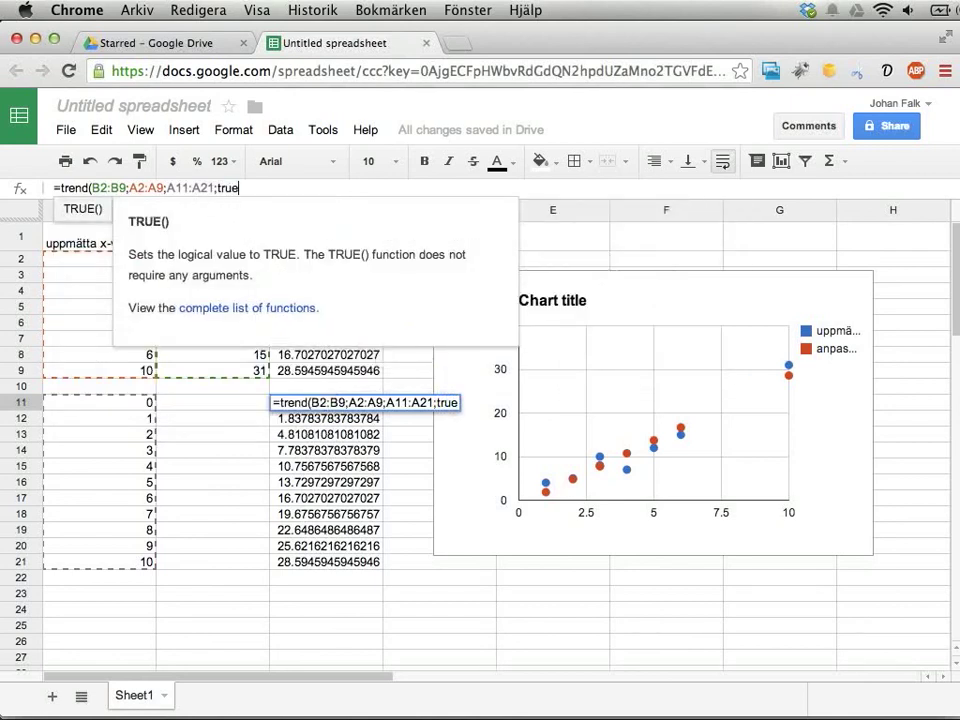
{"action": "type", "text": ")"}
{"action": "key", "text": "Return"}
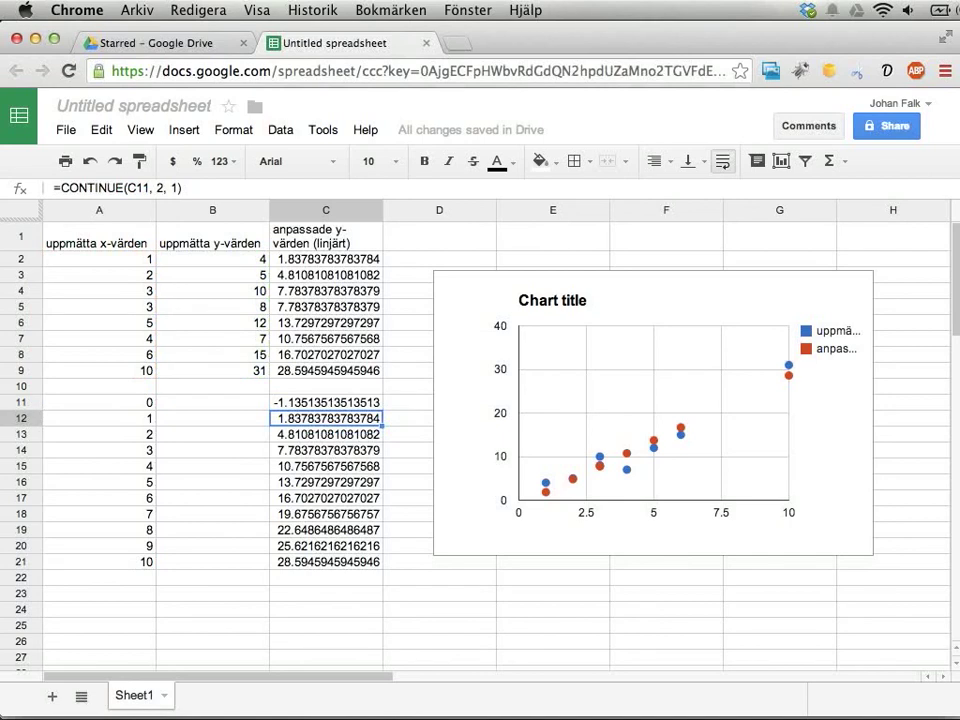
{"action": "left_click", "coordinate": [325, 402]}
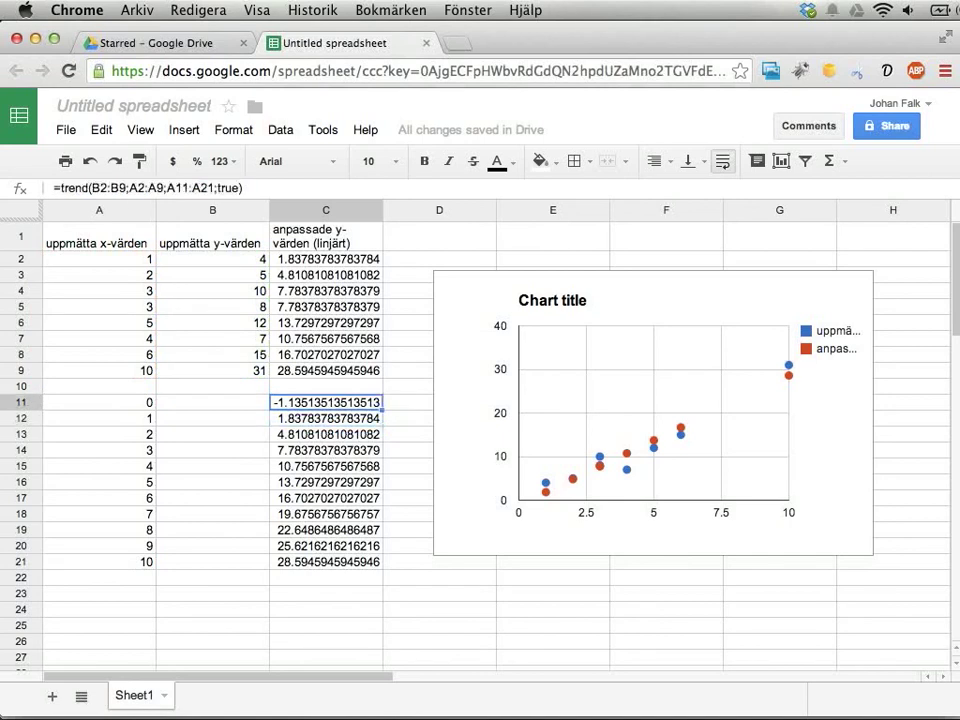
{"action": "double_click", "coordinate": [227, 188]}
{"action": "type", "text": "false"}
{"action": "key", "text": "Return"}
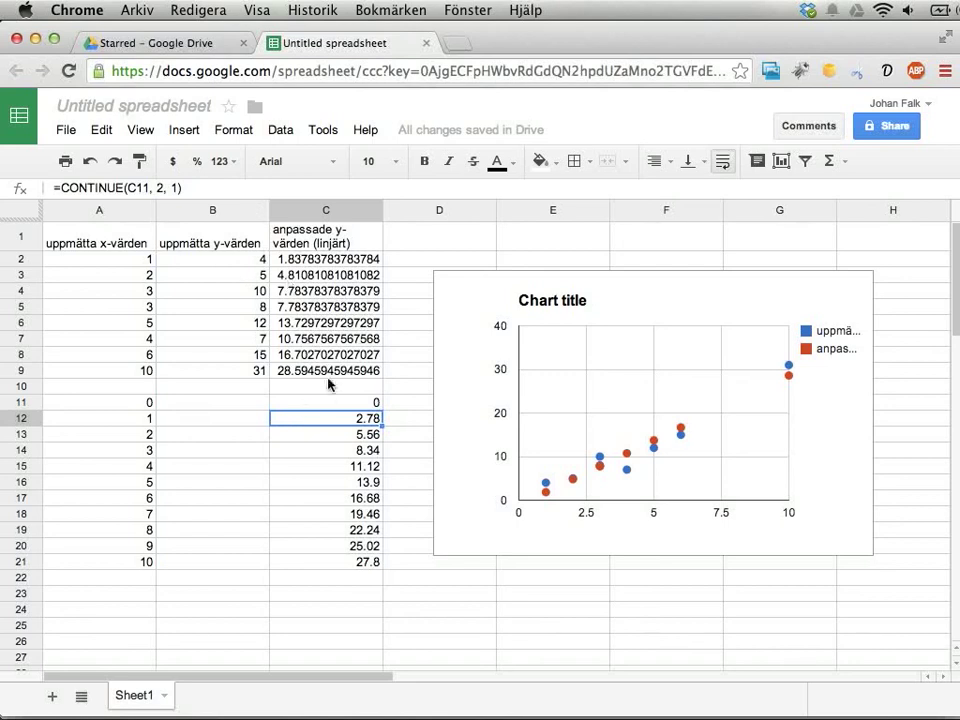
{"action": "left_click", "coordinate": [328, 404]}
{"action": "key", "text": "Return"}
{"action": "key", "text": "Escape"}
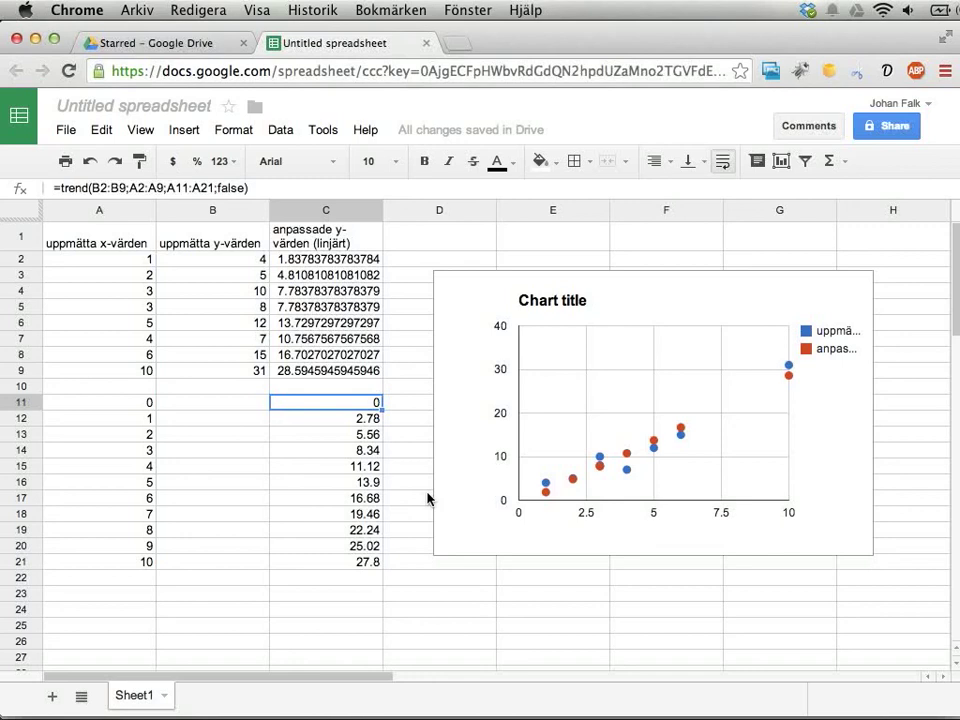
Remove ;false from C11's TREND formula, restoring -1.1351 to 28.5945, and cancel a stray C12 entry.
{"action": "double_click", "coordinate": [330, 402]}
{"action": "key", "text": "BackSpace"}
{"action": "key", "text": "BackSpace"}
{"action": "key", "text": "BackSpace"}
{"action": "key", "text": "BackSpace"}
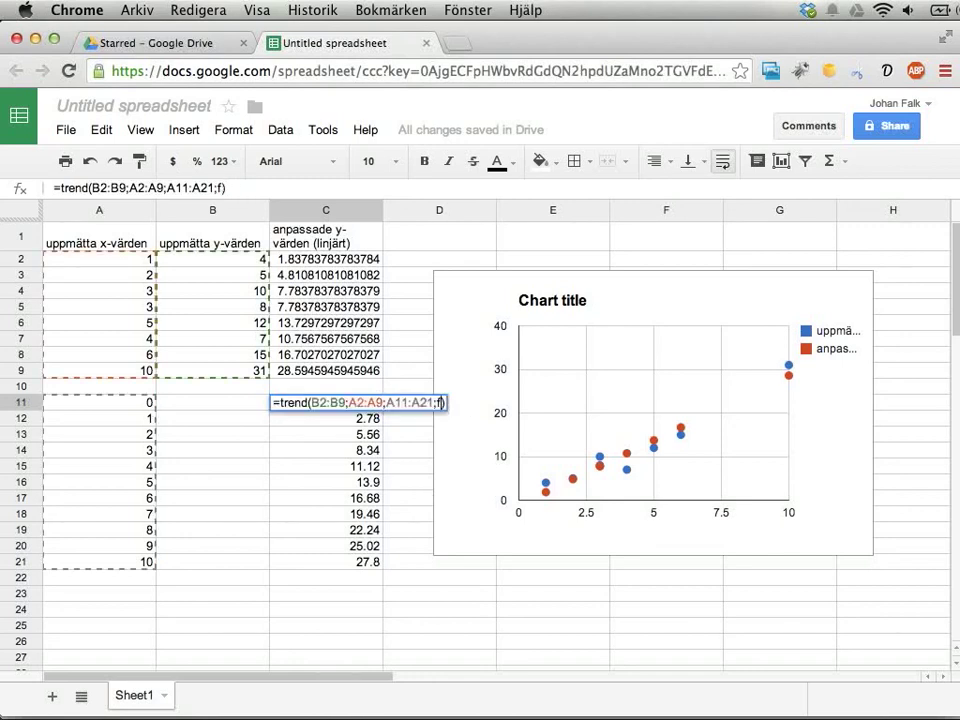
{"action": "key", "text": "BackSpace"}
{"action": "key", "text": "BackSpace"}
{"action": "key", "text": "Return"}
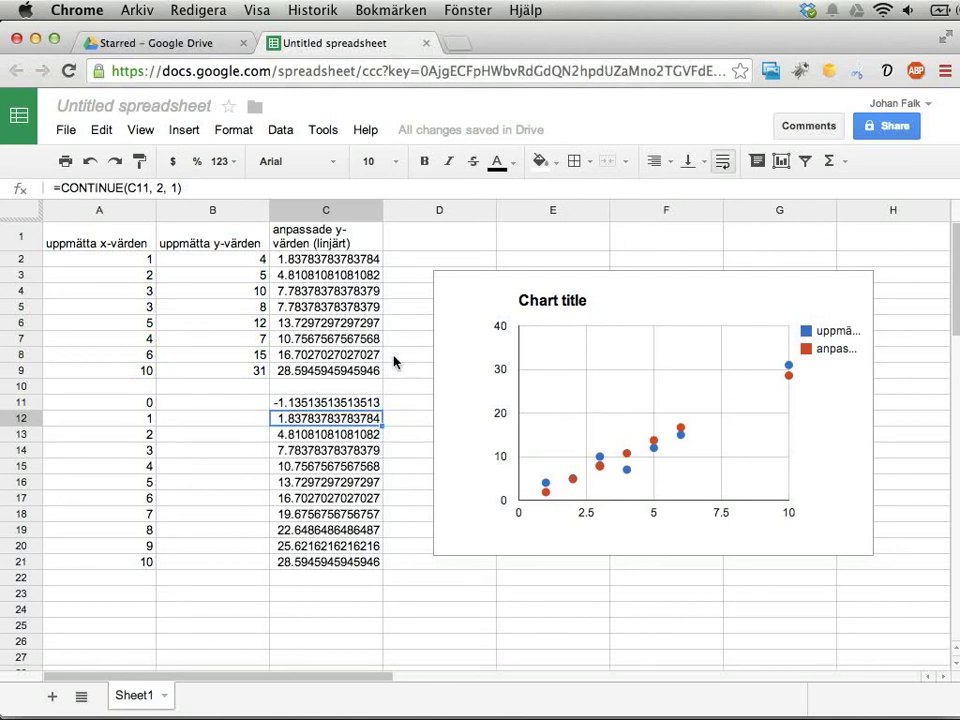
{"action": "type", "text": "a"}
{"action": "key", "text": "Escape"}
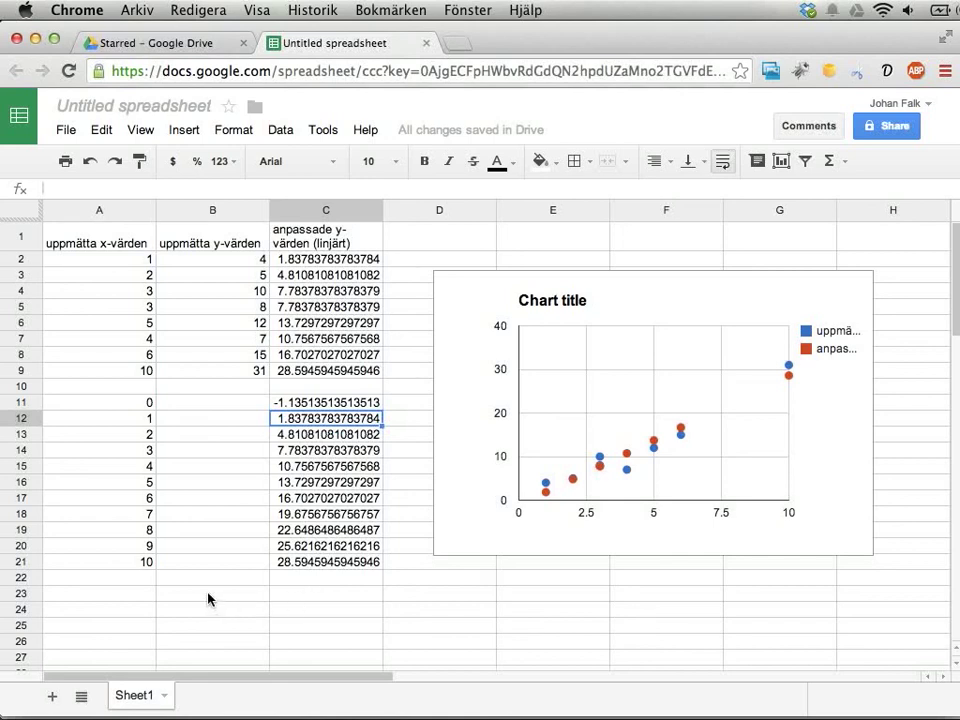
Enter =LINEST(B2:B9;A2:A9) in B23 to get the slope and intercept.
{"action": "left_click", "coordinate": [182, 598]}
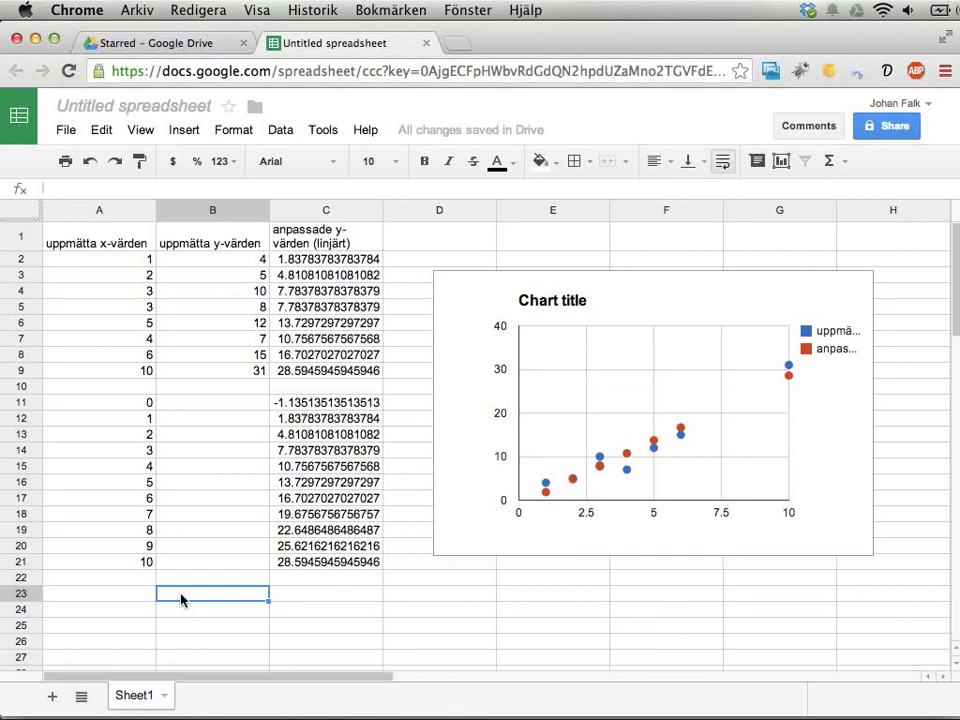
{"action": "type", "text": "=LIN"}
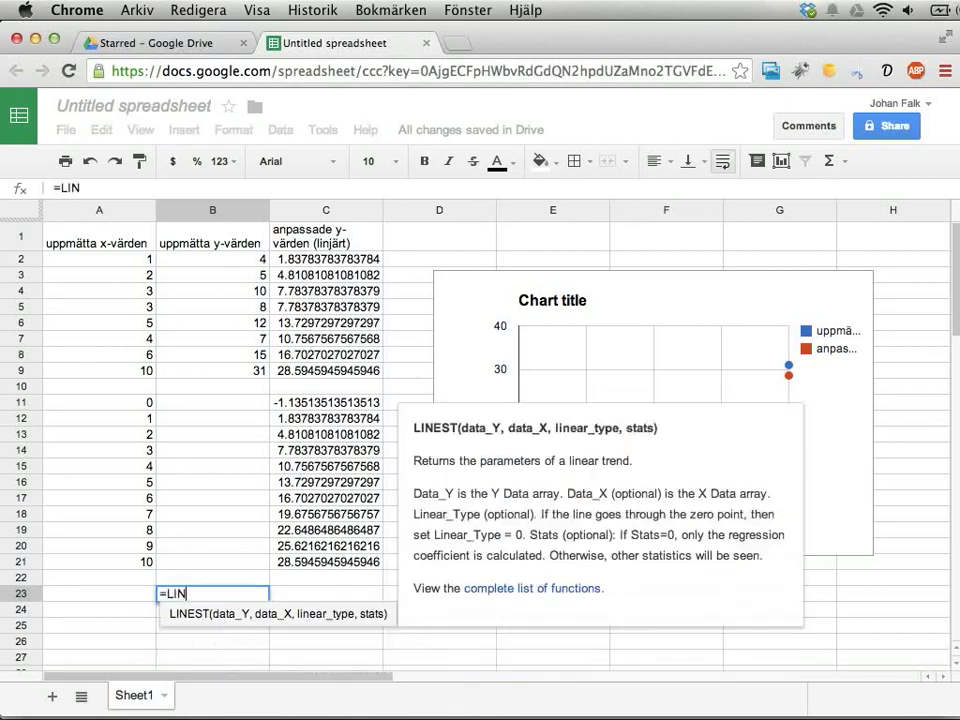
{"action": "type", "text": "EST"}
{"action": "type", "text": "("}
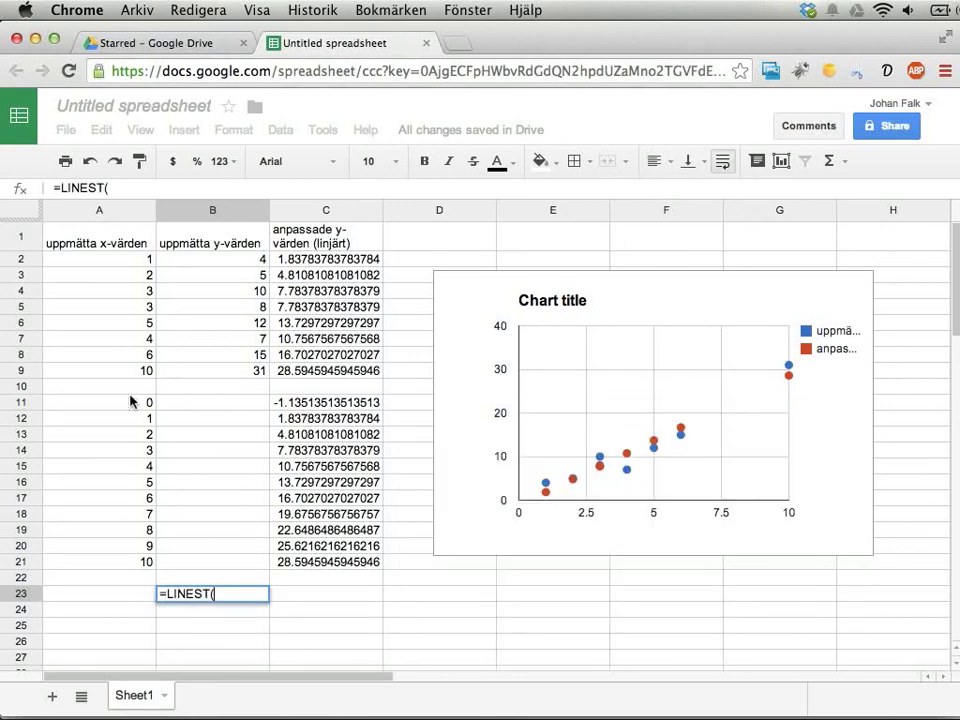
{"action": "left_click_drag", "start_coordinate": [197, 263], "coordinate": [199, 368]}
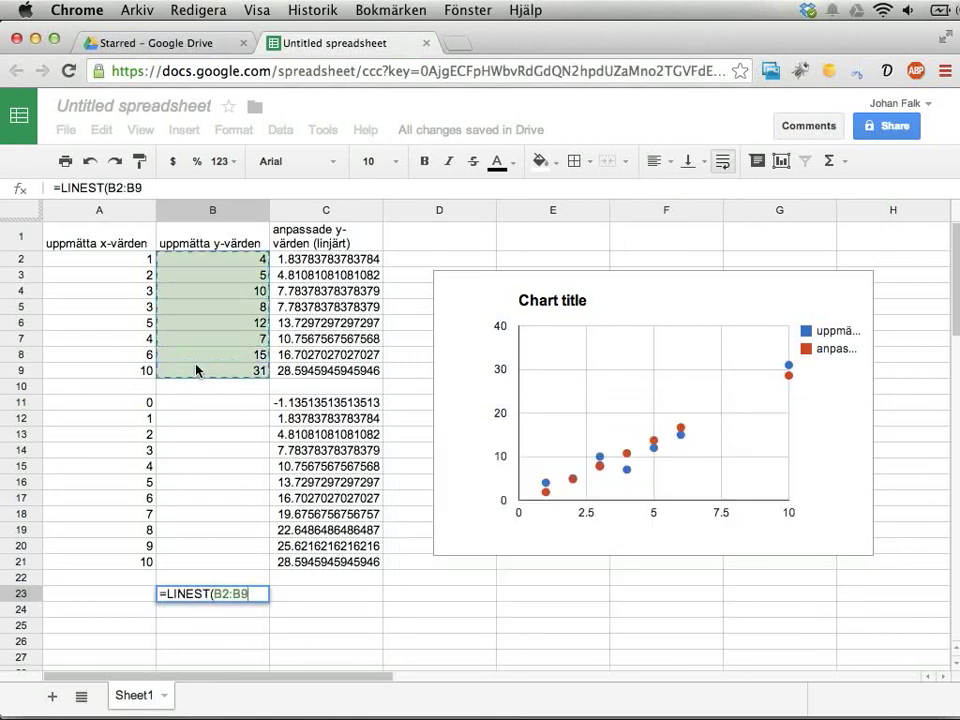
{"action": "type", "text": ";"}
{"action": "left_click_drag", "start_coordinate": [135, 258], "coordinate": [131, 373]}
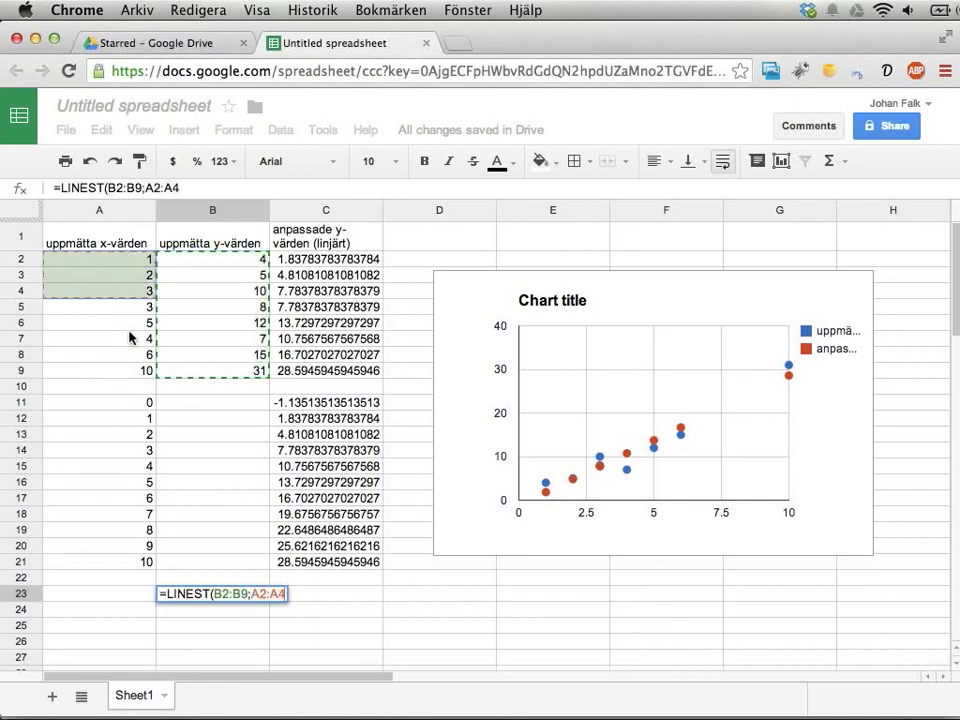
{"action": "type", "text": ")"}
{"action": "key", "text": "Return"}
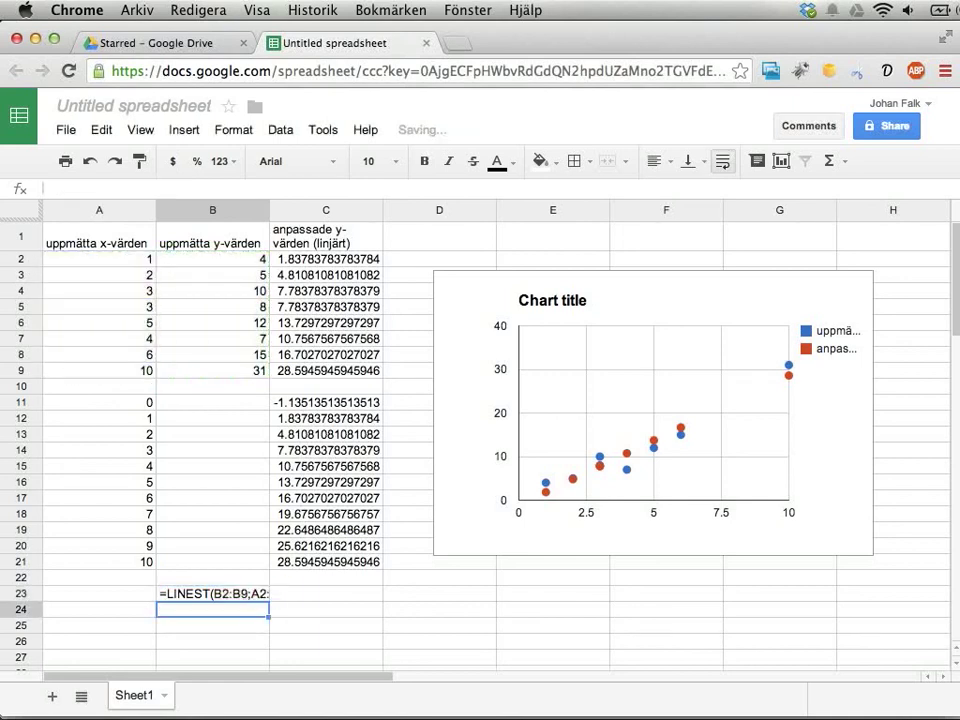
{"action": "key", "text": "Up"}
Label the results k-värde in B22 and m-värde in C22.
{"action": "left_click", "coordinate": [212, 577]}
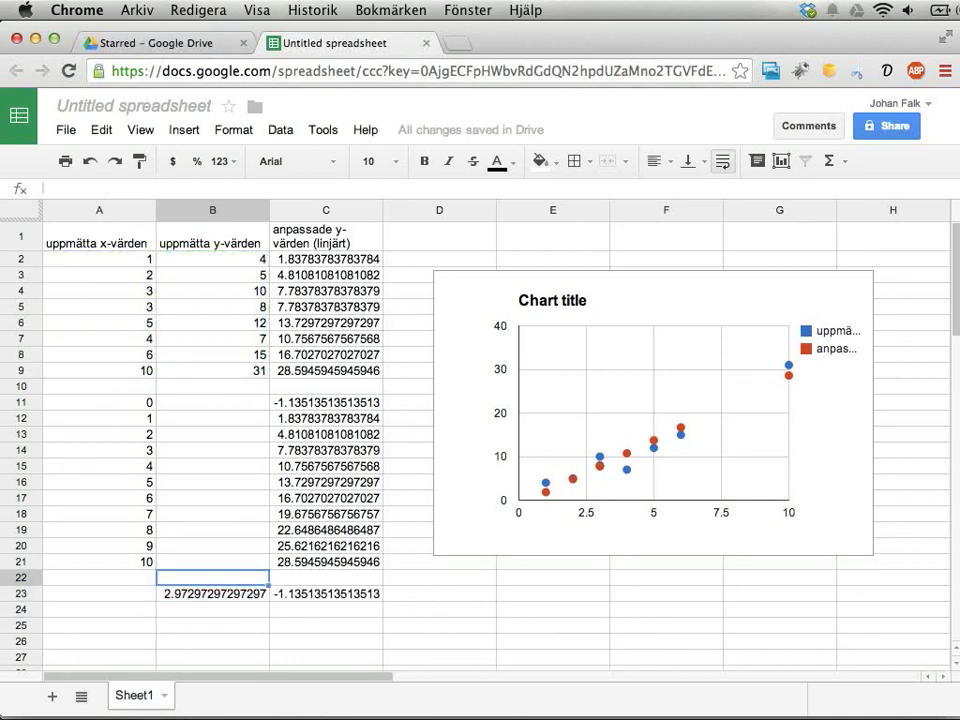
{"action": "type", "text": "k-värd"}
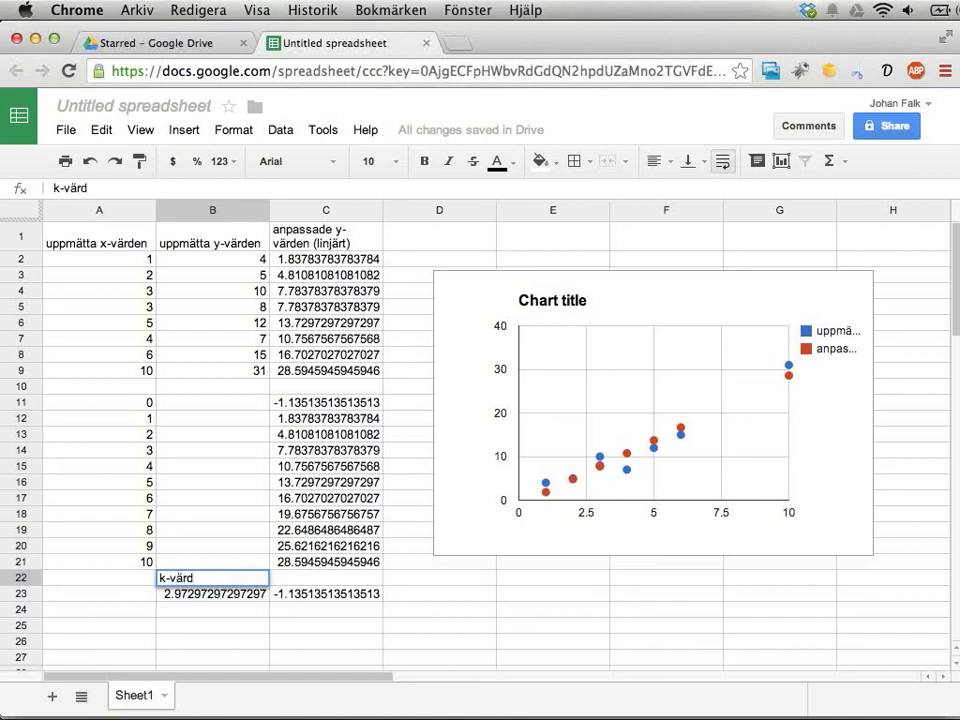
{"action": "type", "text": "e"}
{"action": "key", "text": "Tab"}
{"action": "type", "text": "vm"}
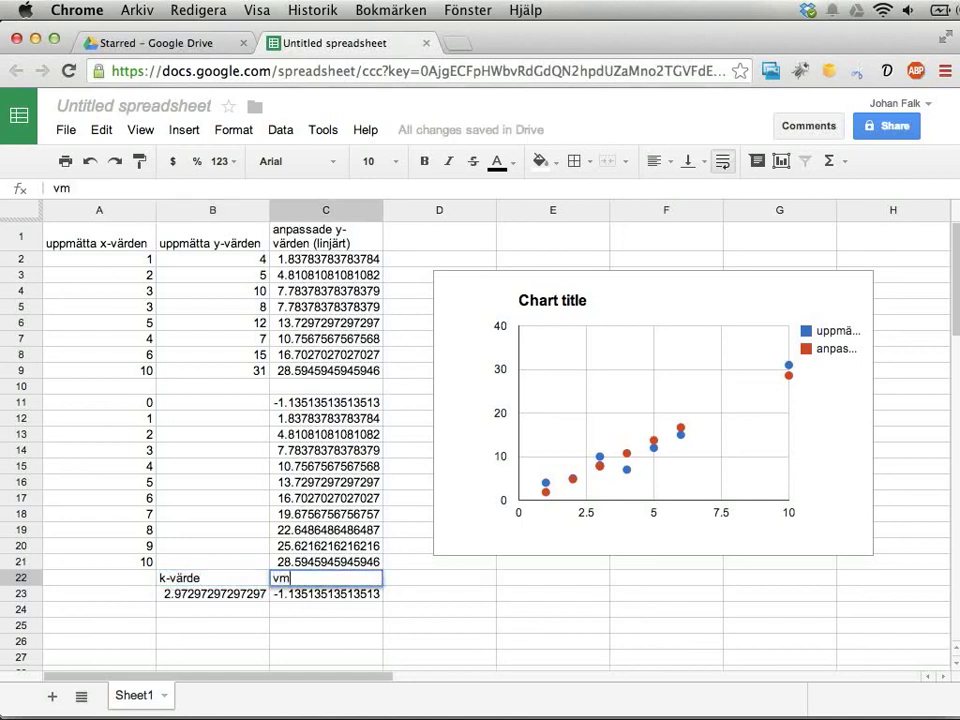
{"action": "key", "text": "BackSpace"}
{"action": "key", "text": "BackSpace"}
{"action": "type", "text": "m-värde"}
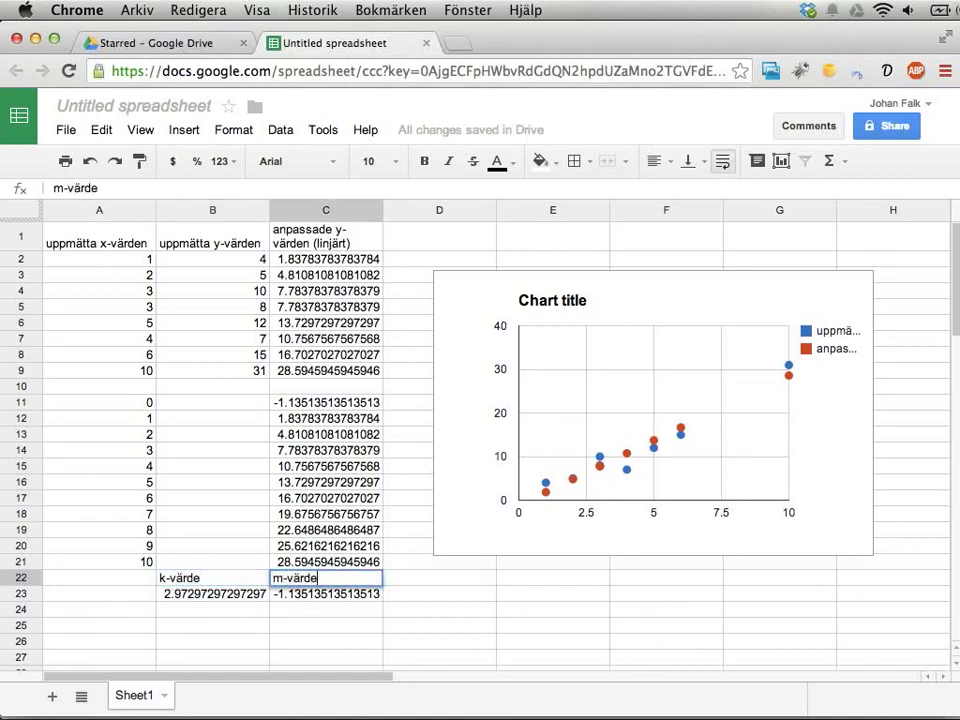
{"action": "key", "text": "Return"}
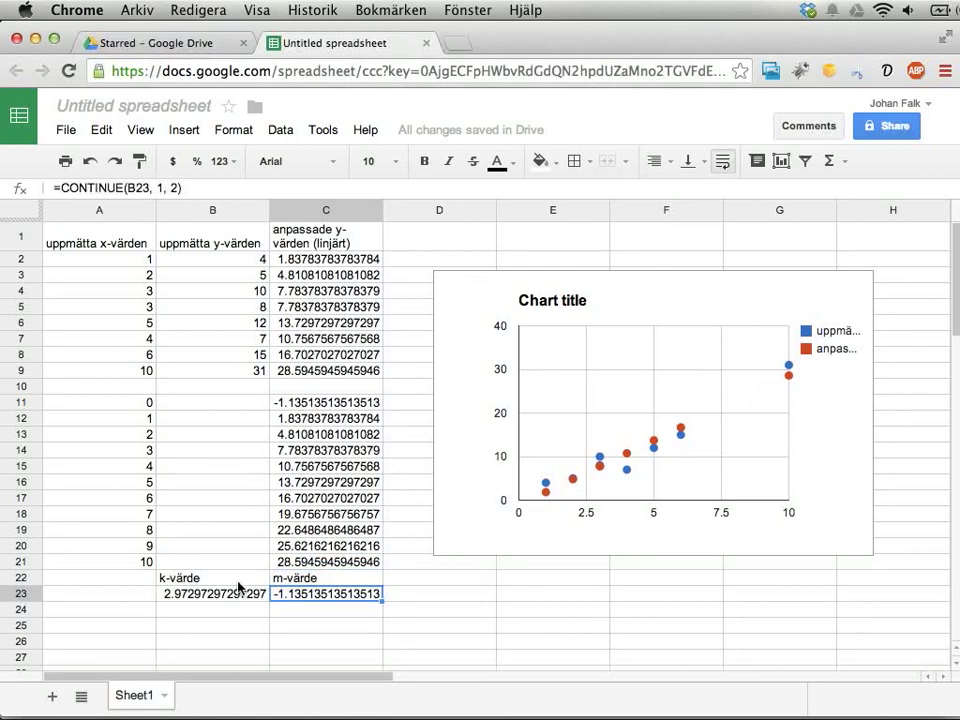
{"action": "left_click", "coordinate": [185, 595]}
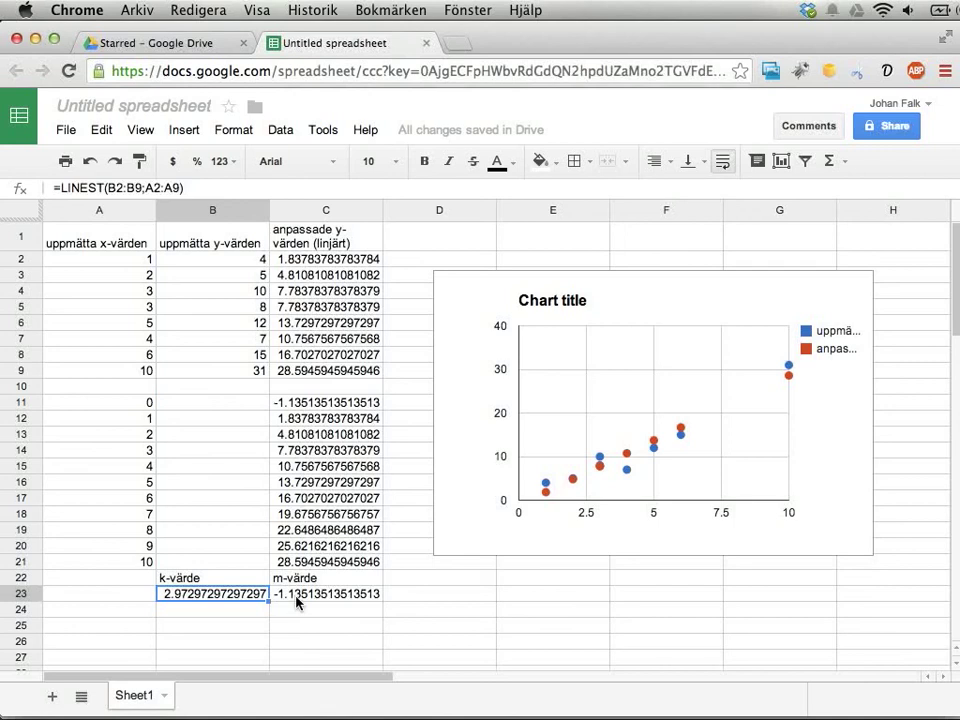
{"action": "left_click", "coordinate": [326, 405]}
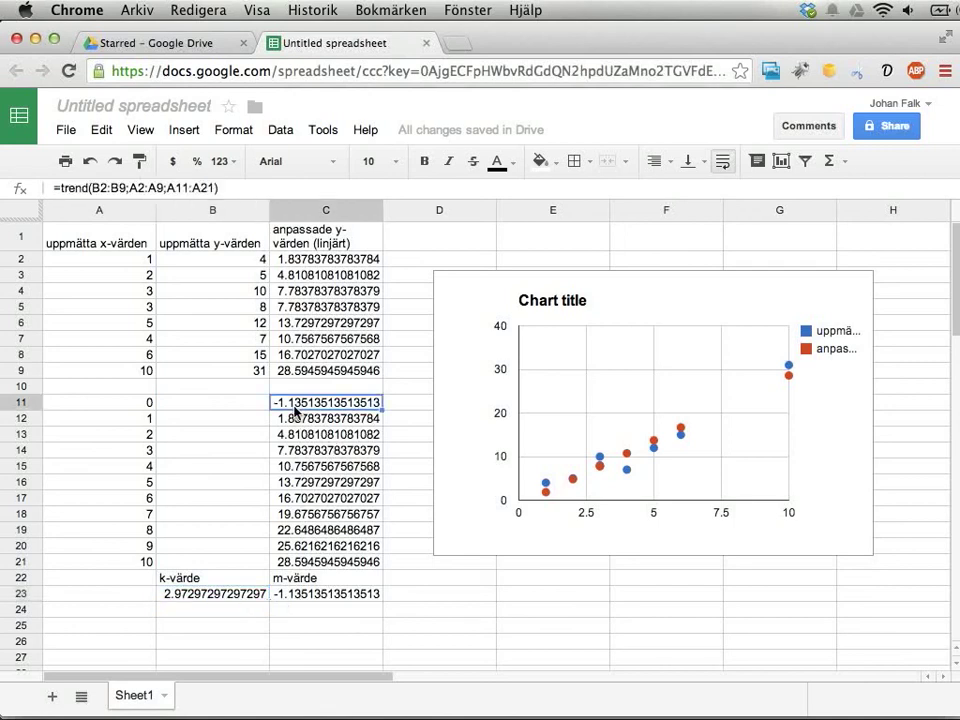
{"action": "left_click", "coordinate": [120, 405]}
{"action": "left_click", "coordinate": [318, 404]}
{"action": "left_click_drag", "start_coordinate": [141, 259], "coordinate": [240, 370]}
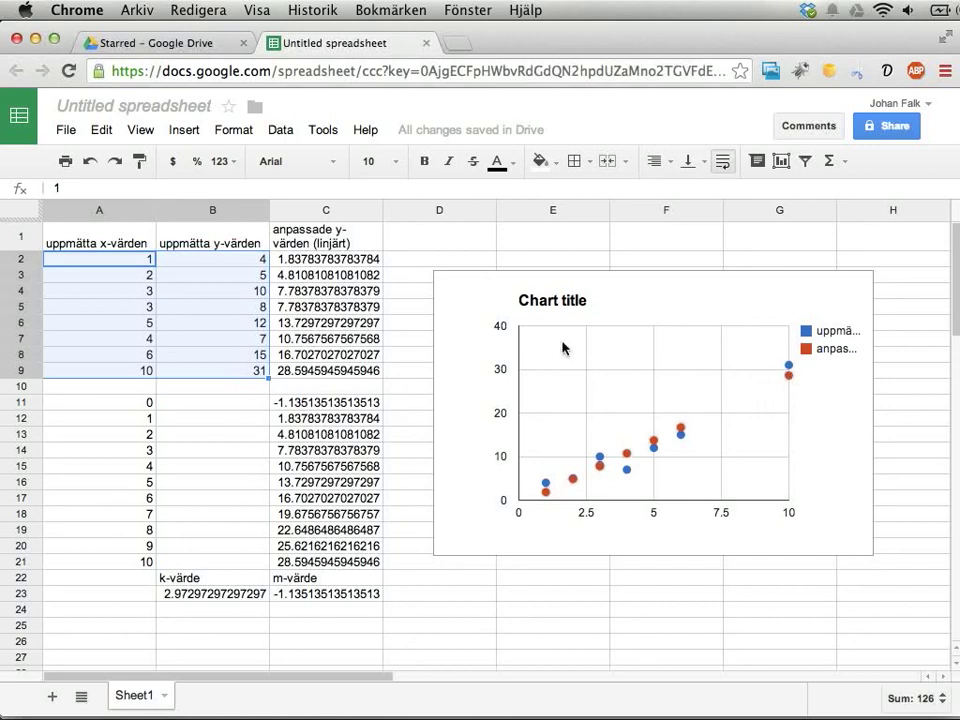
{"action": "left_click", "coordinate": [347, 258]}
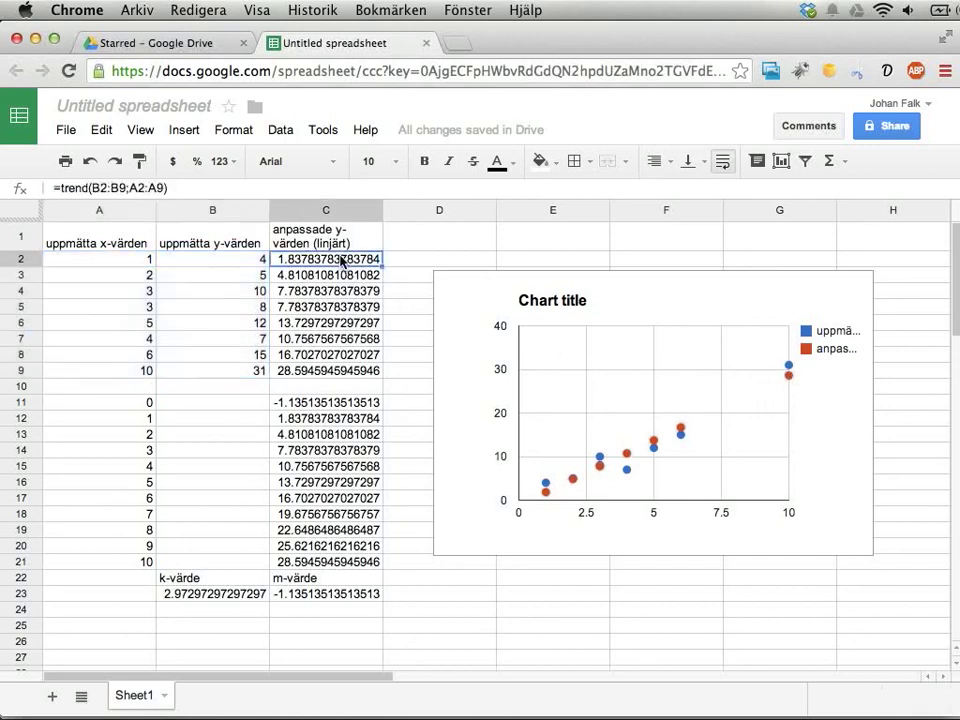
{"action": "left_click", "coordinate": [283, 593]}
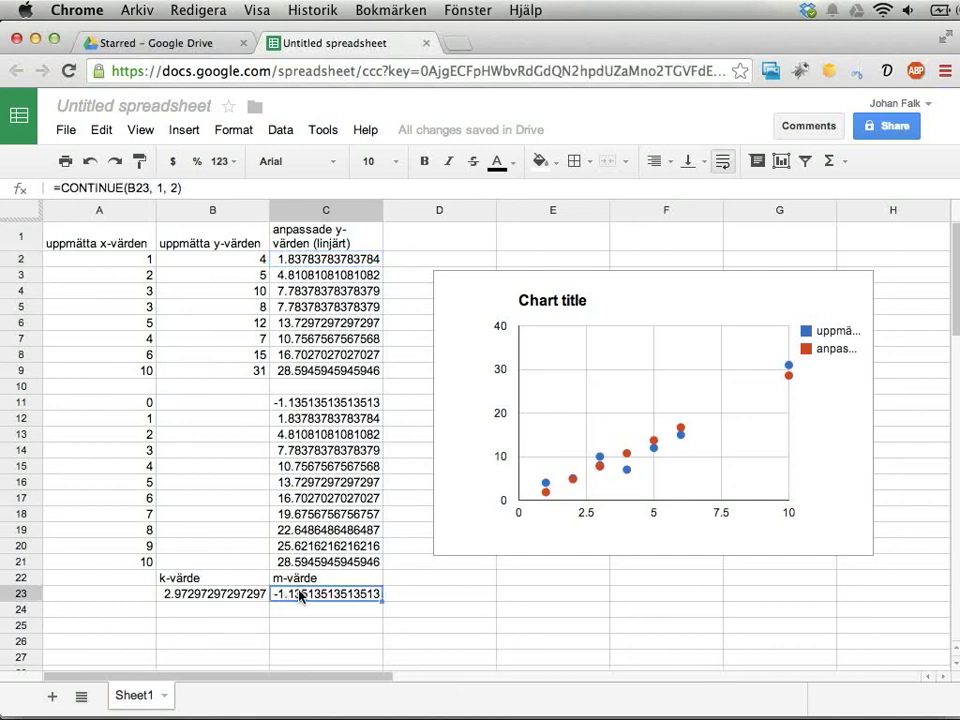
{"action": "left_click", "coordinate": [314, 261]}
{"action": "double_click", "coordinate": [364, 260]}
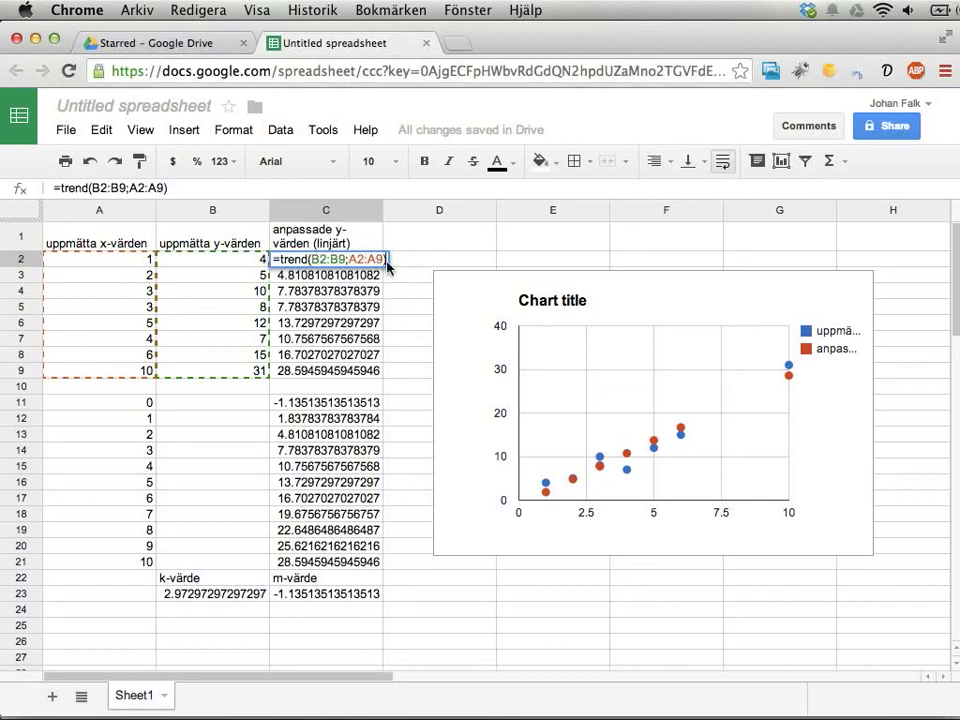
{"action": "type", "text": ";"}
{"action": "left_click_drag", "start_coordinate": [122, 264], "coordinate": [118, 372]}
{"action": "type", "text": ";fal"}
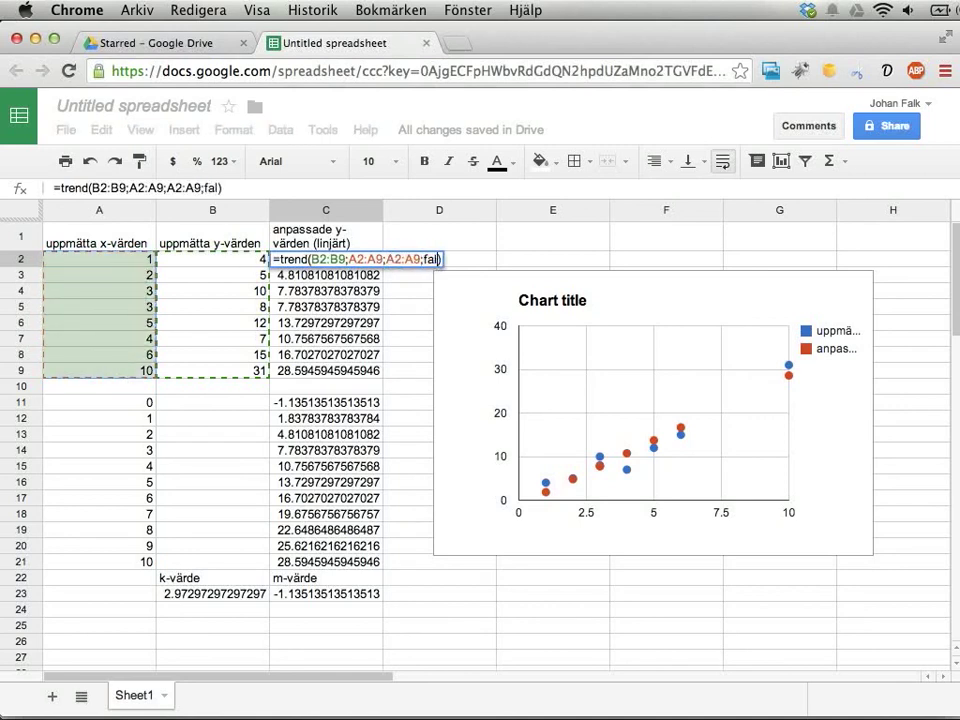
{"action": "type", "text": "se"}
{"action": "key", "text": "Return"}
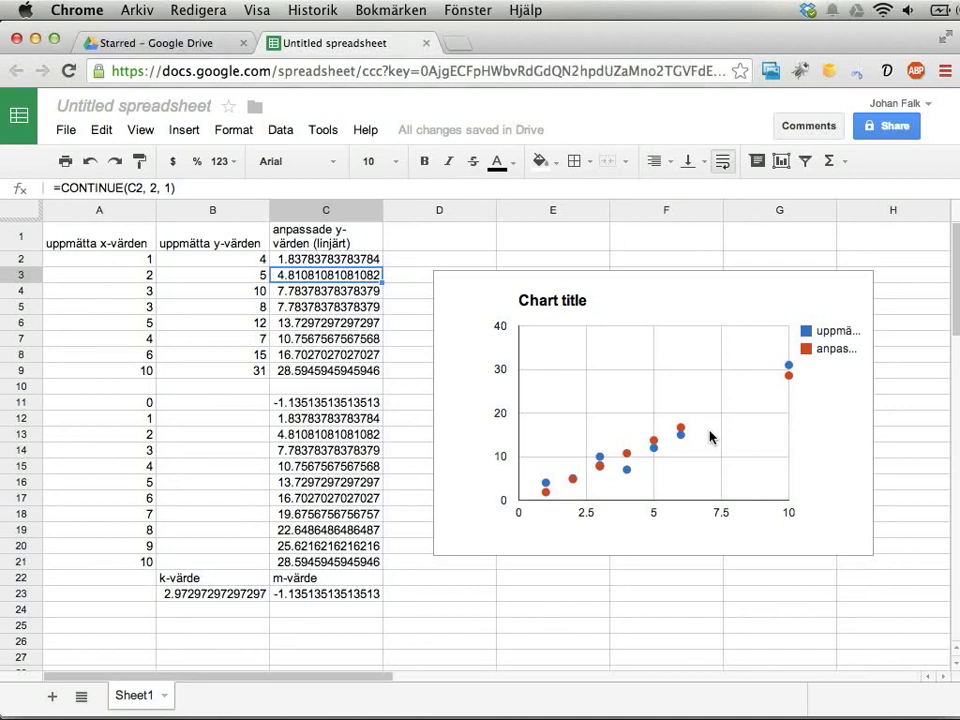
{"action": "left_click", "coordinate": [470, 285]}
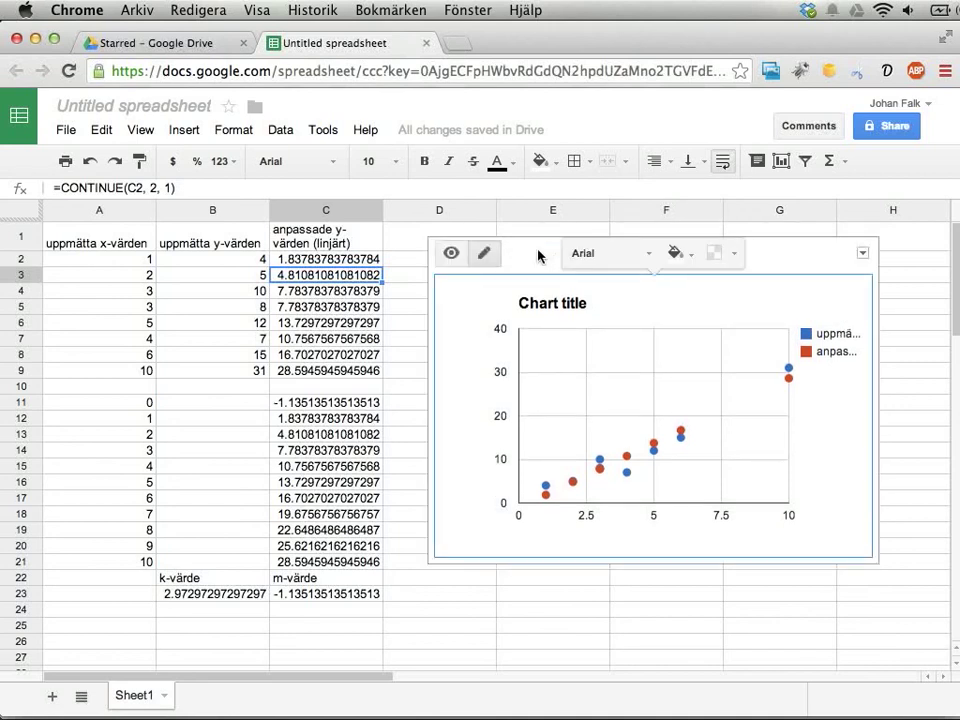
Drag the chart further right so it no longer covers column D.
{"action": "left_click", "coordinate": [328, 338]}
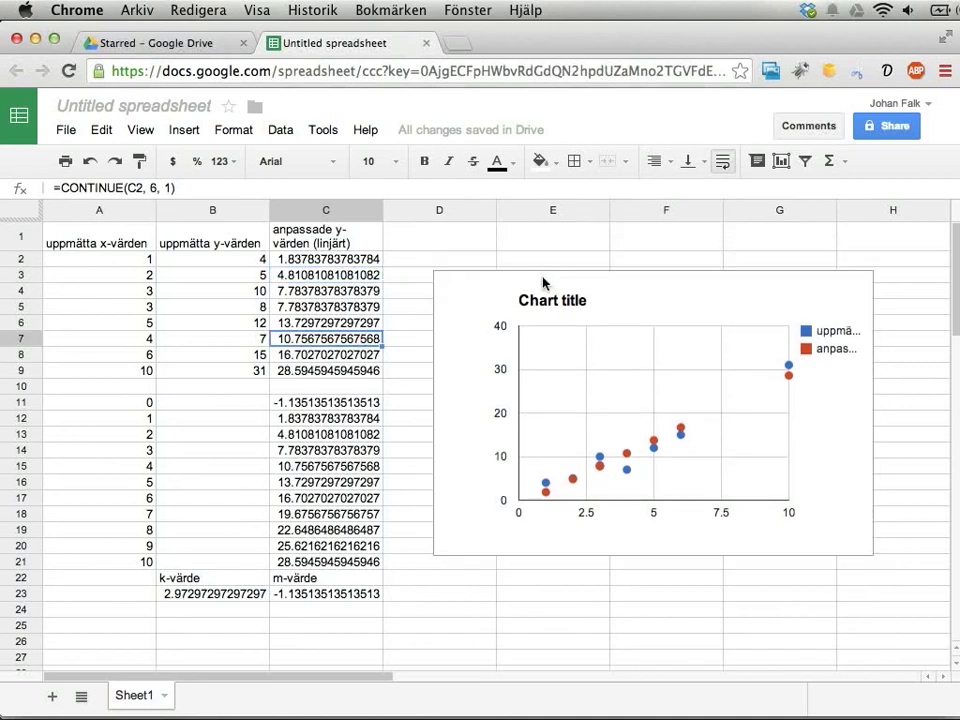
{"action": "left_click", "coordinate": [543, 284]}
{"action": "mouse_move", "coordinate": [825, 268]}
{"action": "left_mouse_down"}
{"action": "mouse_move", "coordinate": [910, 269]}
{"action": "mouse_move", "coordinate": [867, 269]}
{"action": "left_mouse_up"}
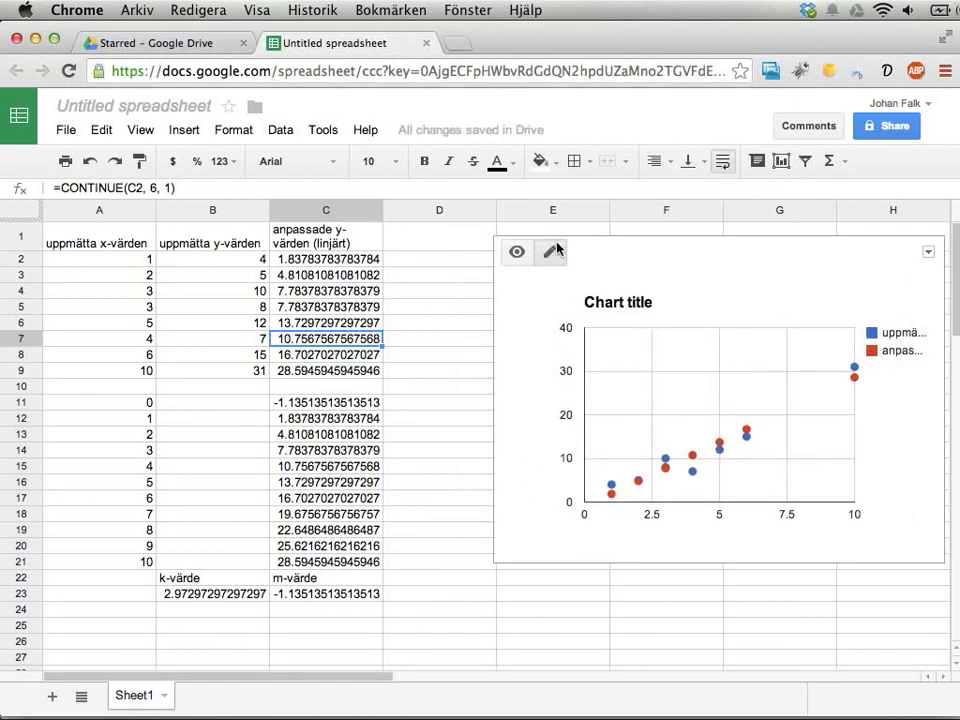
{"action": "left_click_drag", "start_coordinate": [654, 253], "coordinate": [669, 255]}
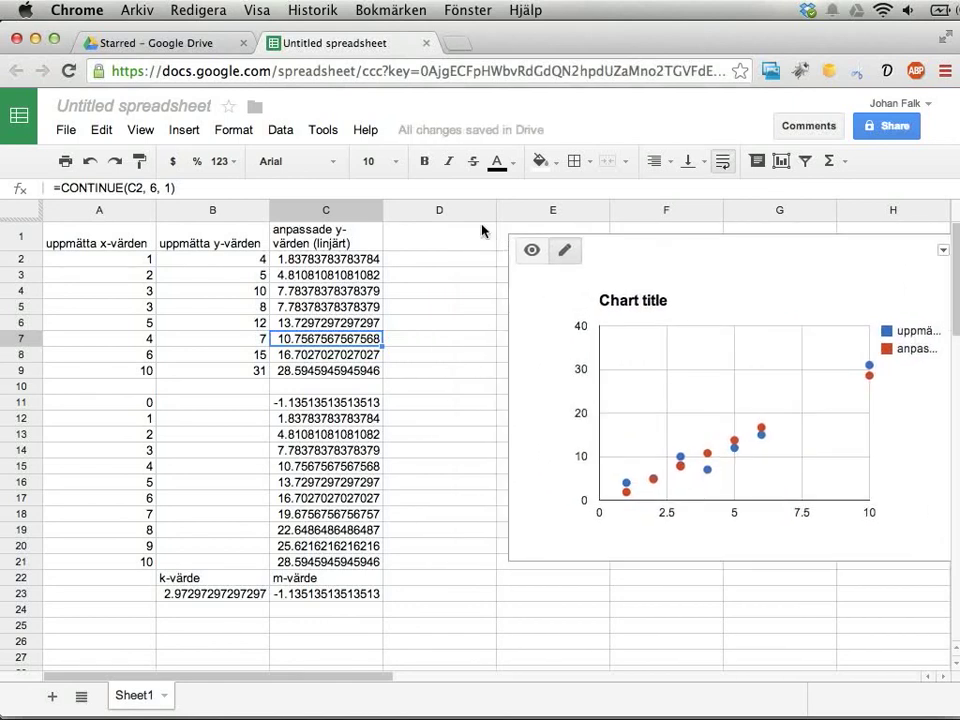
Paste C1's header into D1 and change 'linjärt' to 'exp', giving 'anpassade y-värden (exp)'.
{"action": "left_click", "coordinate": [460, 243]}
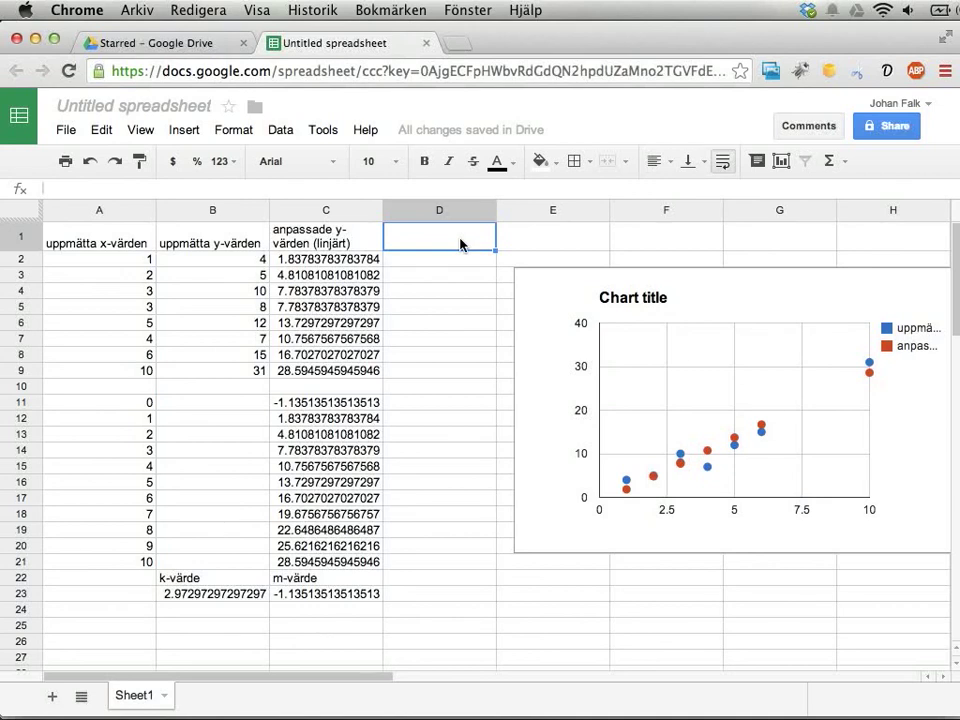
{"action": "type", "text": "anpassade y-värden (linjärt)"}
{"action": "key", "text": "Return"}
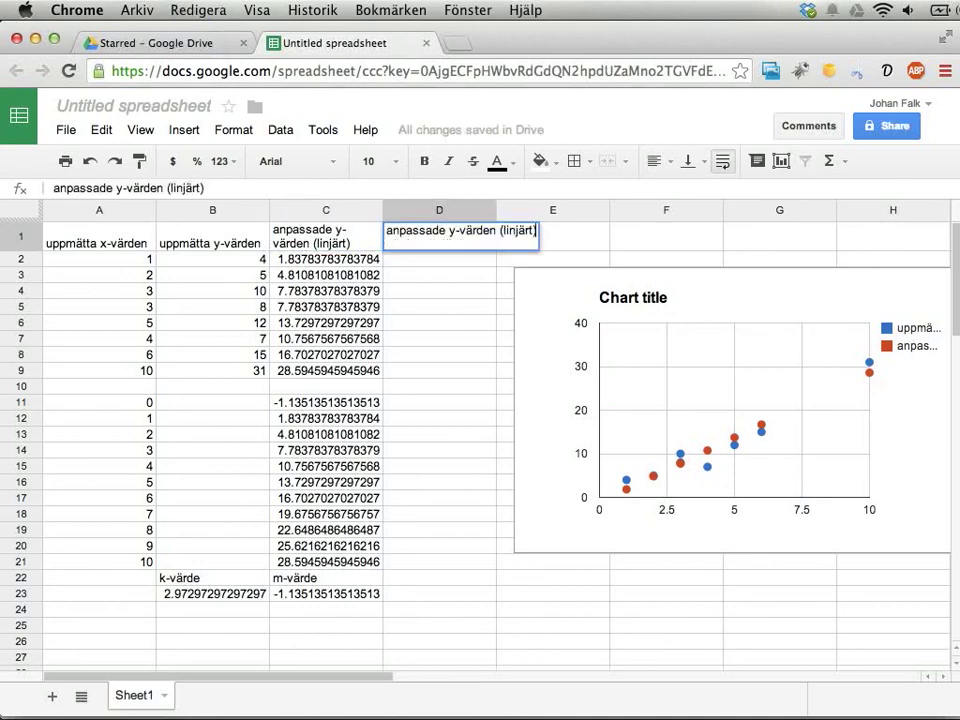
{"action": "double_click", "coordinate": [530, 231]}
{"action": "type", "text": "exp"}
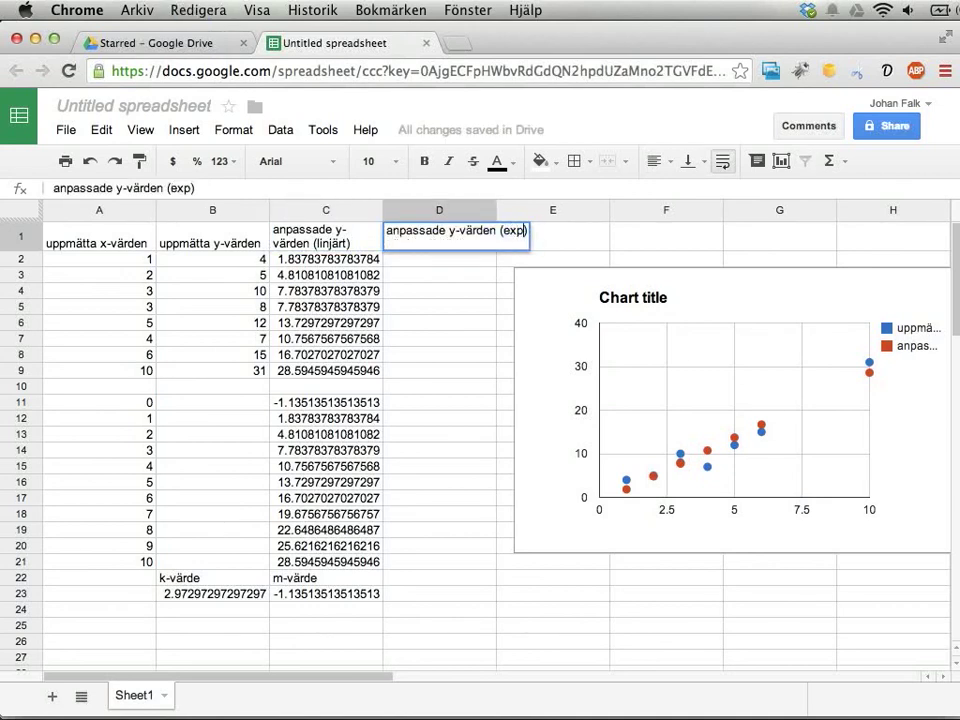
{"action": "key", "text": "Return"}
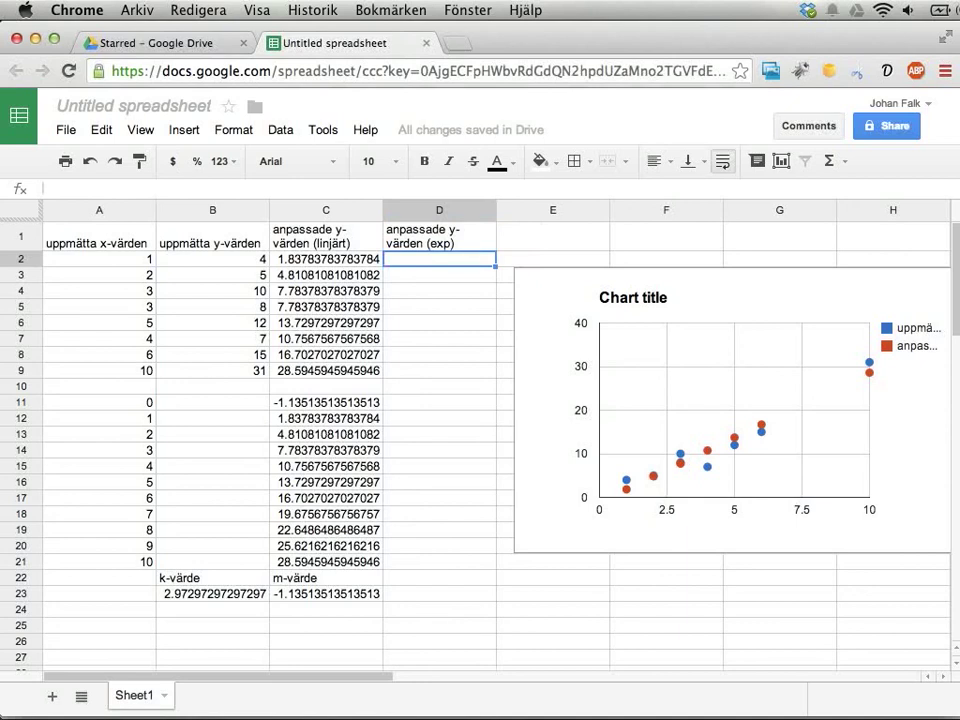
{"action": "left_click", "coordinate": [326, 258]}
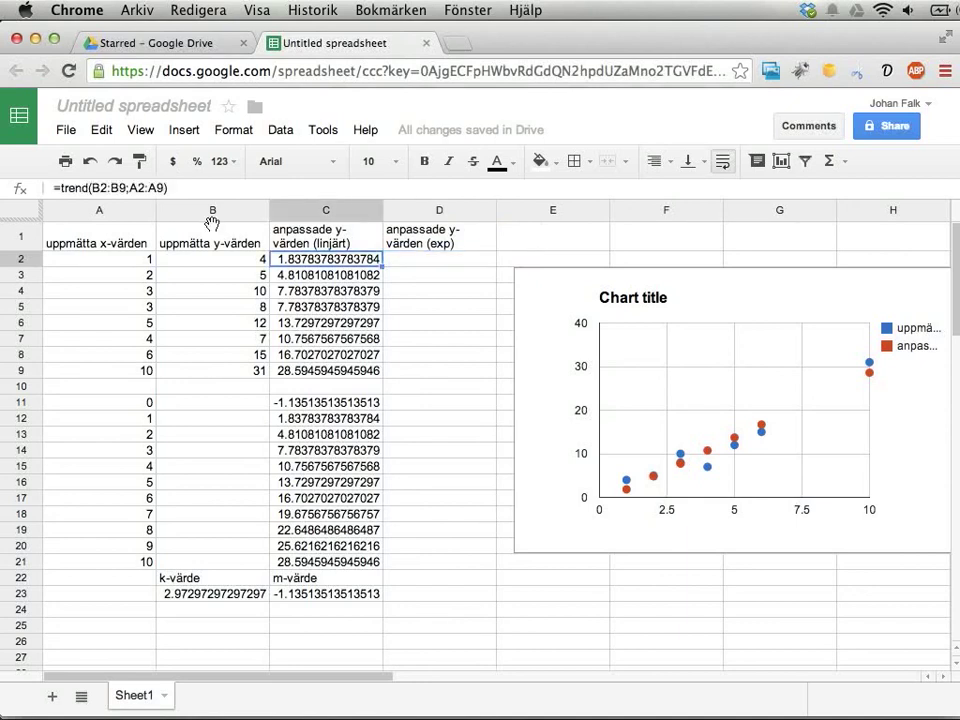
{"action": "key", "text": "Right"}
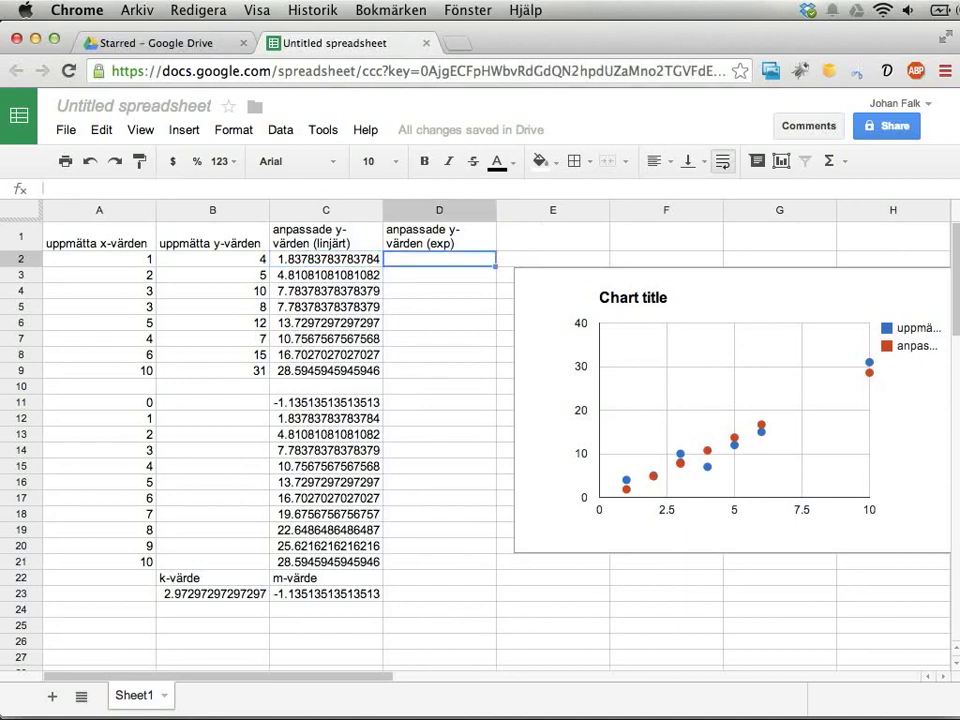
Enter =growth(B2:B9;A2:A9) in D2, filling D2:D9 with values from 4.5999 to 33.5738.
{"action": "type", "text": "=growt"}
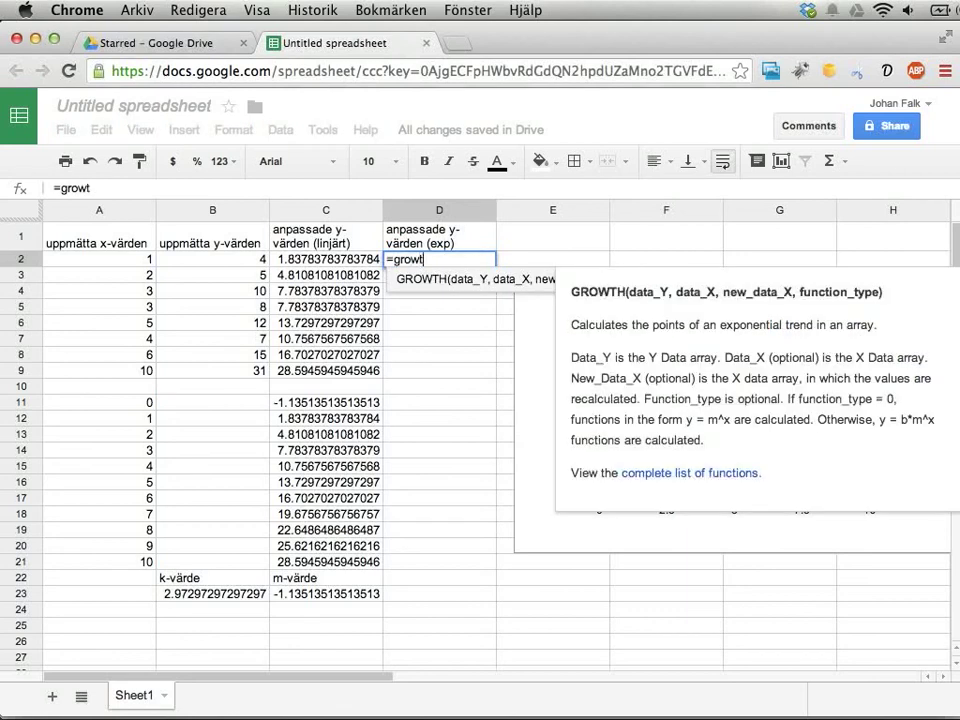
{"action": "type", "text": "h"}
{"action": "type", "text": "("}
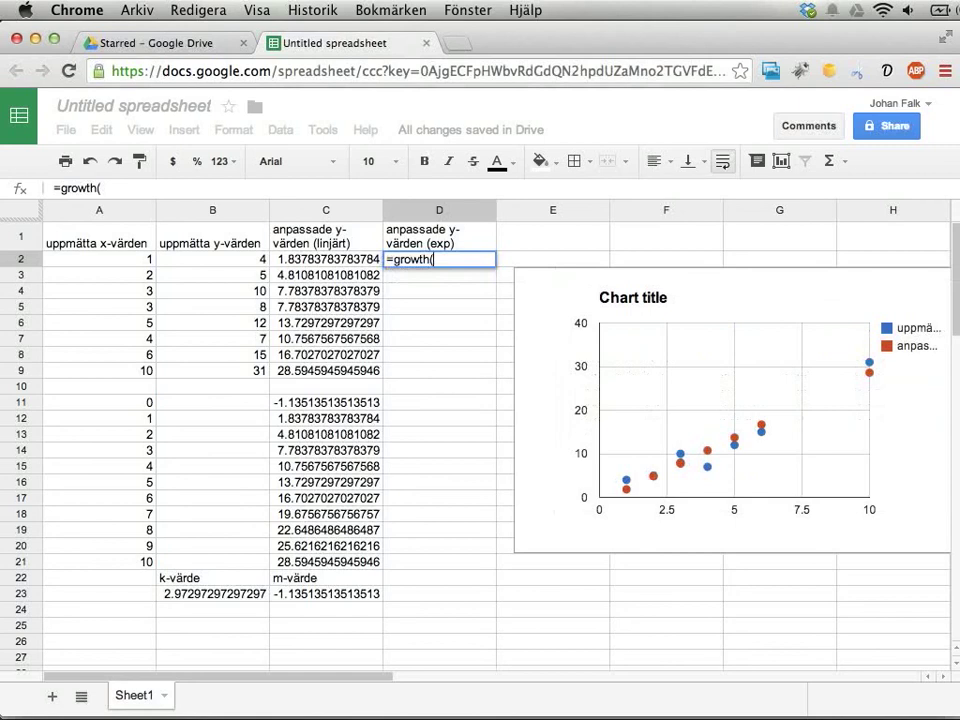
{"action": "left_click_drag", "start_coordinate": [201, 263], "coordinate": [200, 380]}
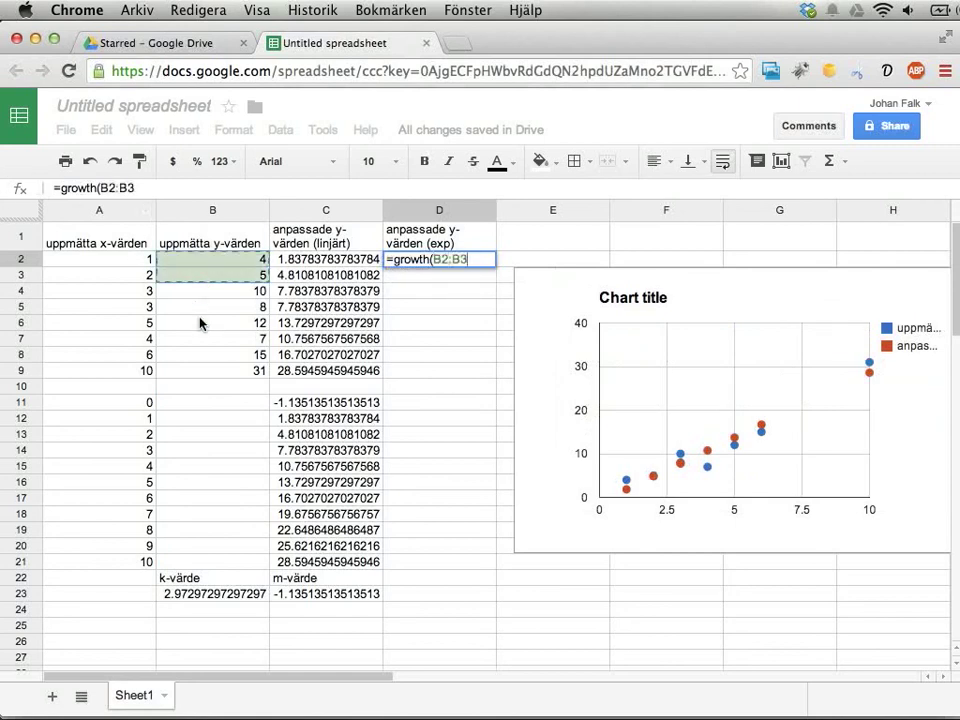
{"action": "type", "text": ";"}
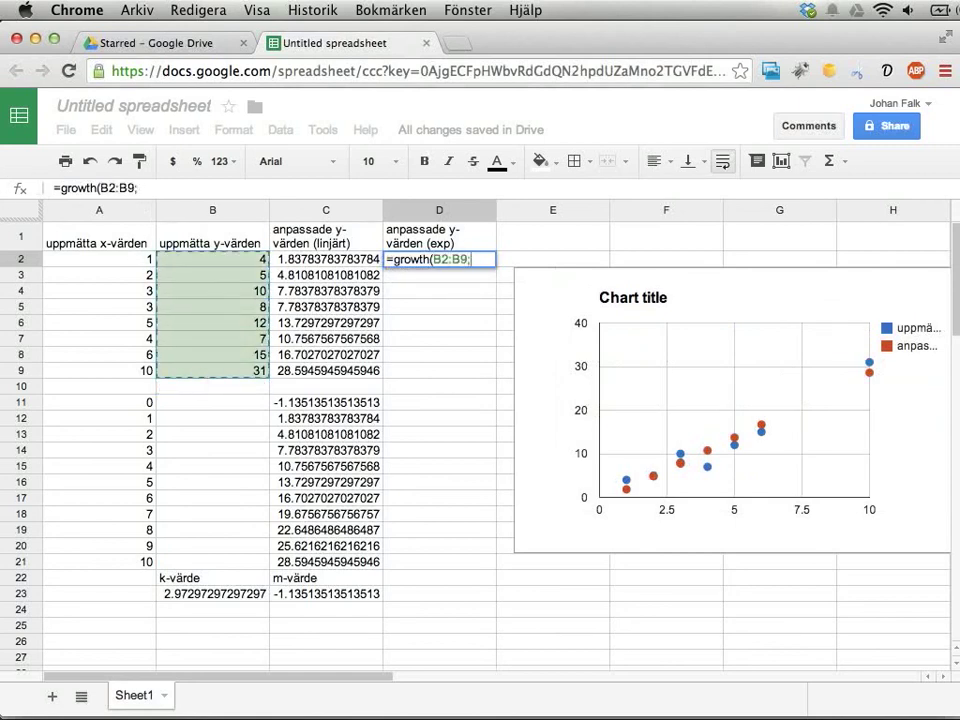
{"action": "left_click_drag", "start_coordinate": [133, 261], "coordinate": [131, 374]}
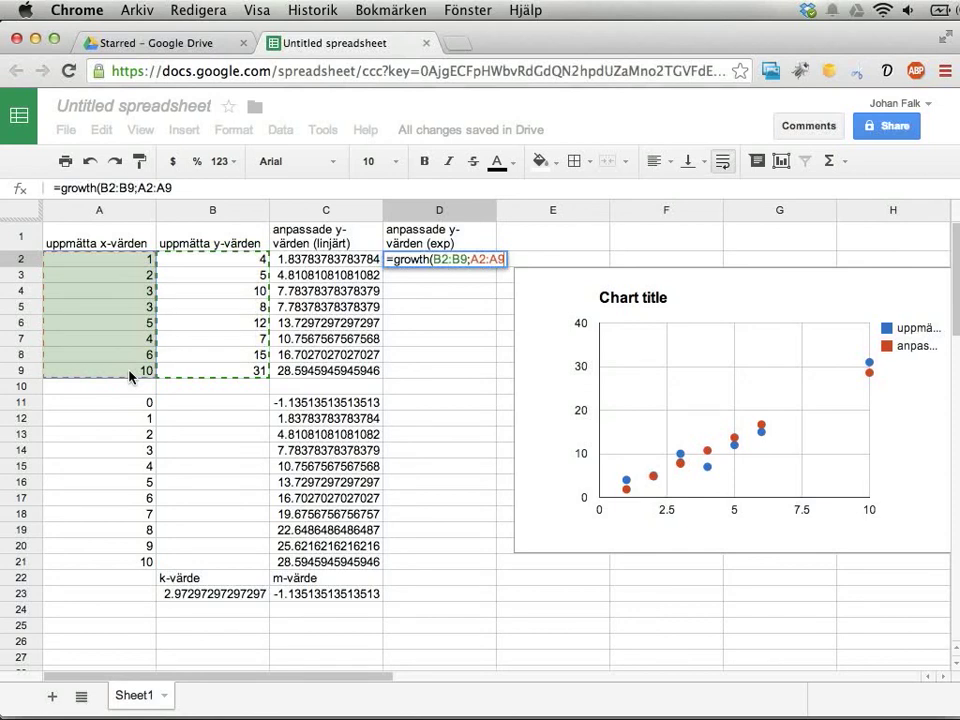
{"action": "type", "text": ")"}
{"action": "key", "text": "Return"}
{"action": "key", "text": "Up"}
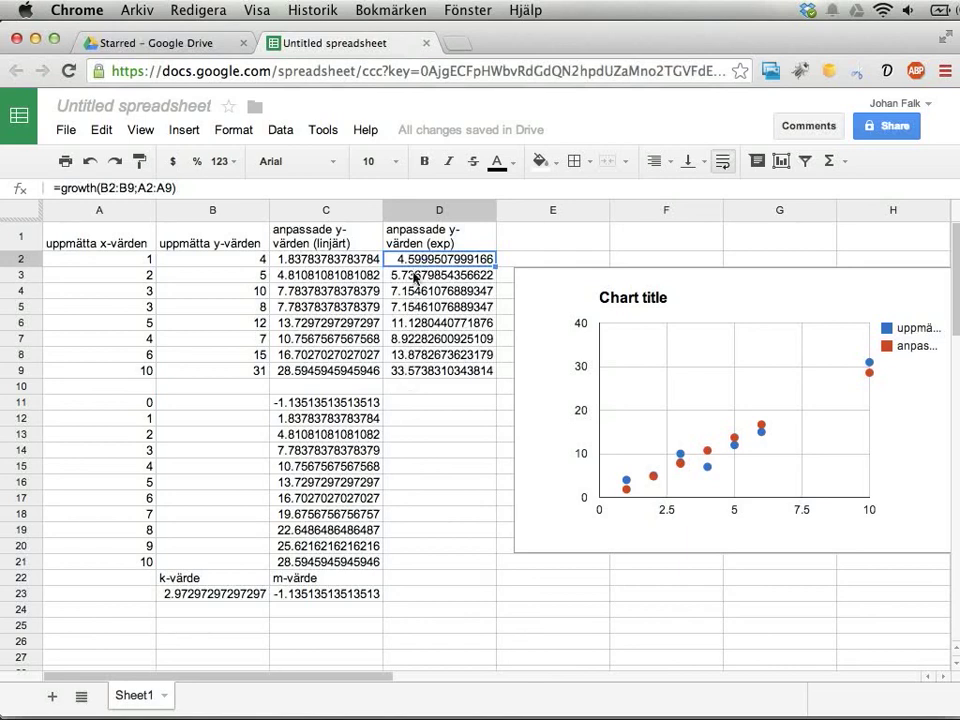
{"action": "left_click_drag", "start_coordinate": [133, 258], "coordinate": [133, 381]}
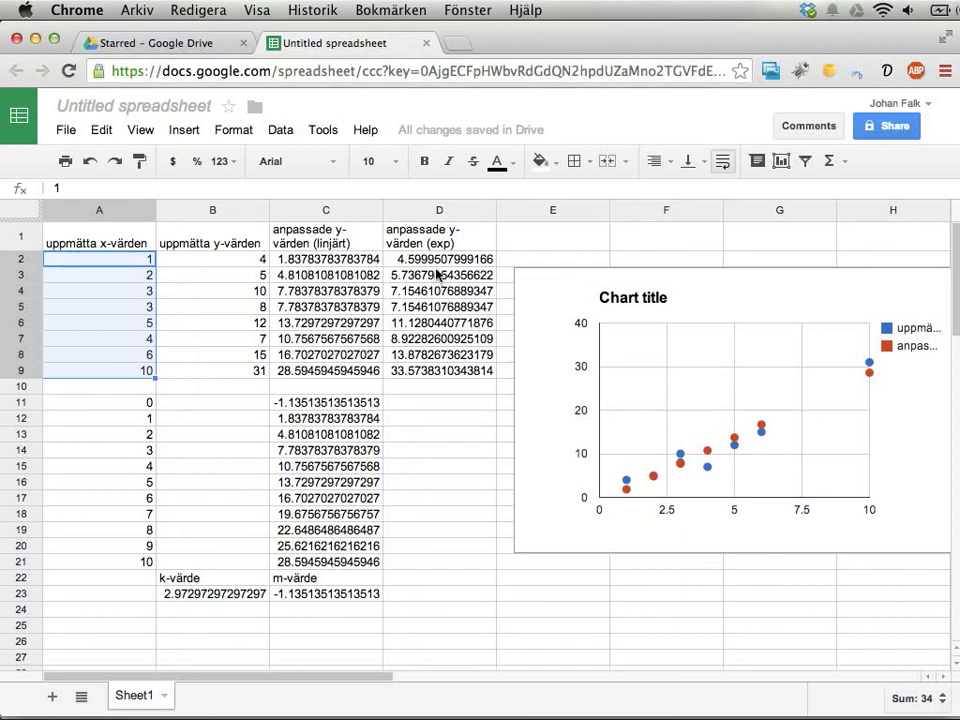
Through the chart's Advanced edit, confirm data range A1:D9 and update the chart.
{"action": "left_click", "coordinate": [568, 292]}
{"action": "left_click", "coordinate": [942, 250]}
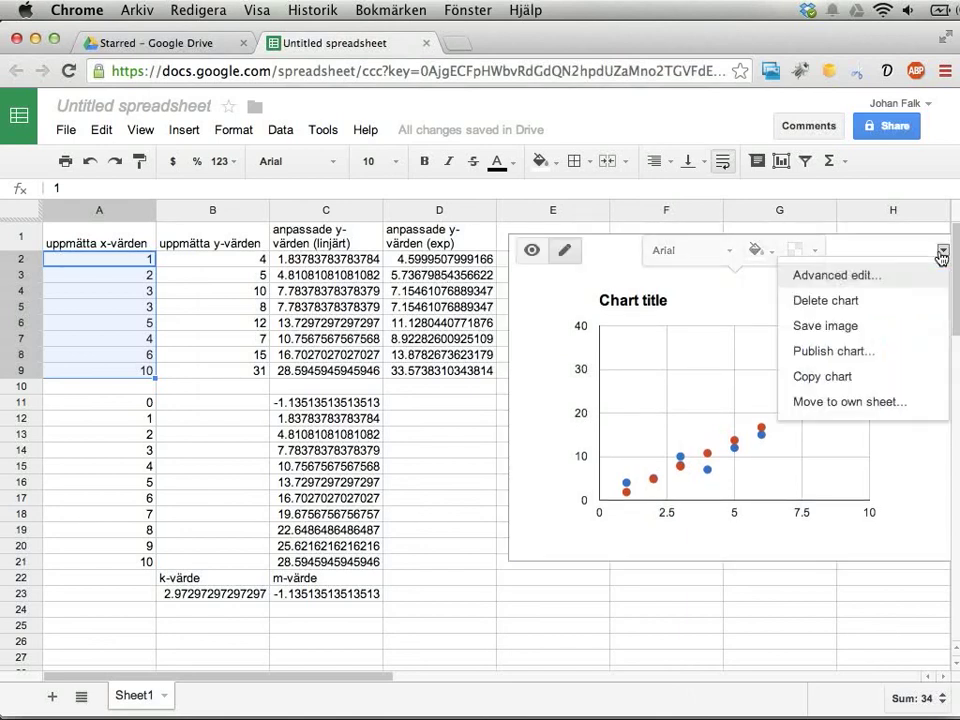
{"action": "left_click", "coordinate": [894, 284]}
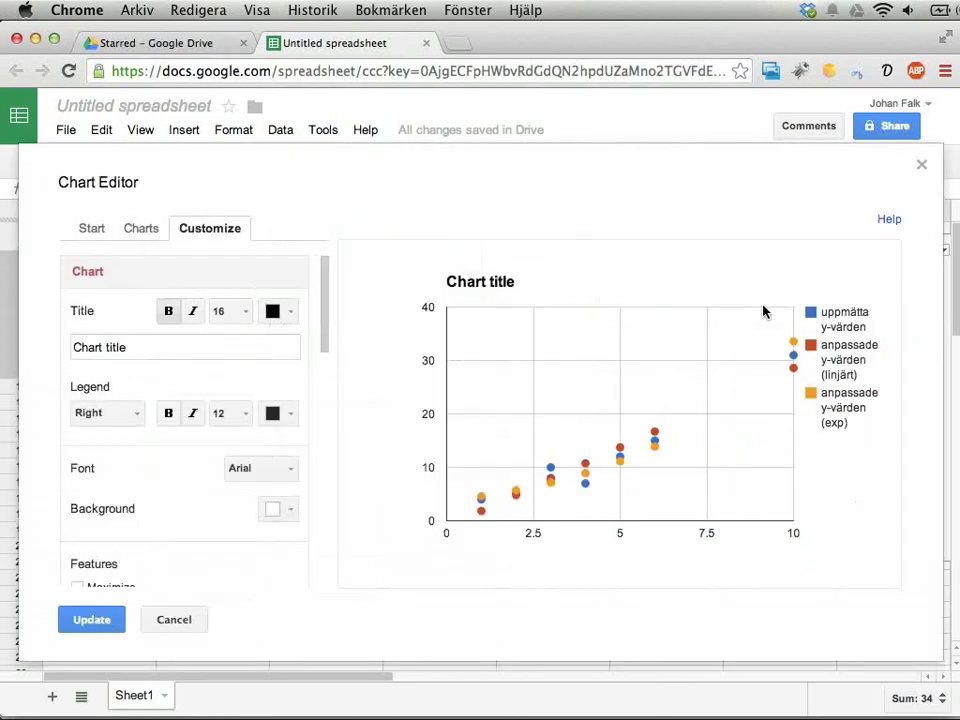
{"action": "left_click", "coordinate": [91, 228]}
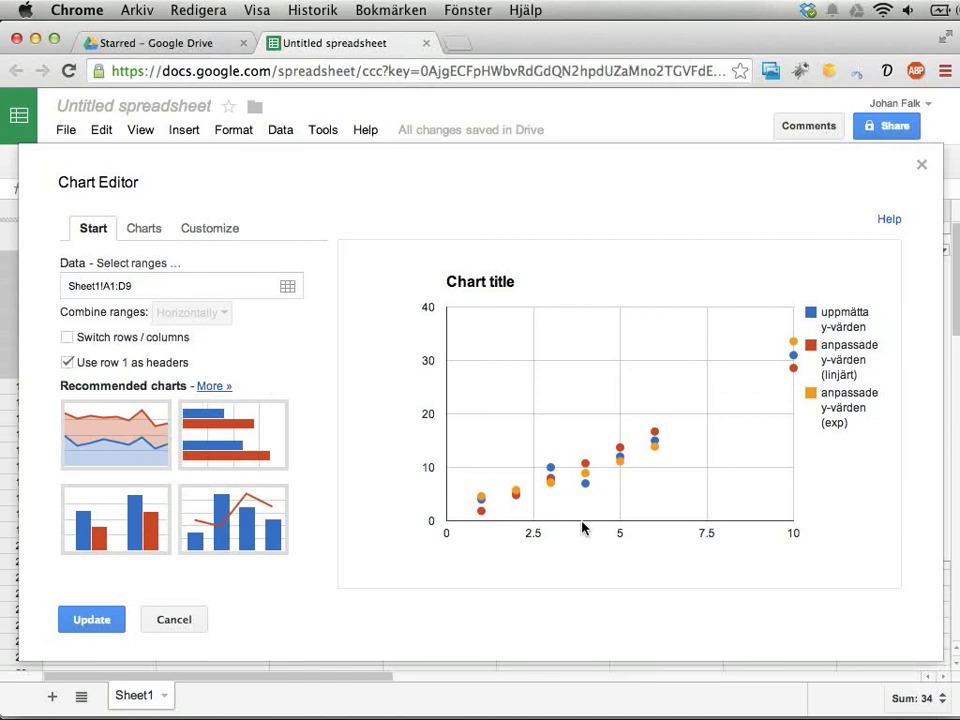
{"action": "left_click", "coordinate": [96, 619]}
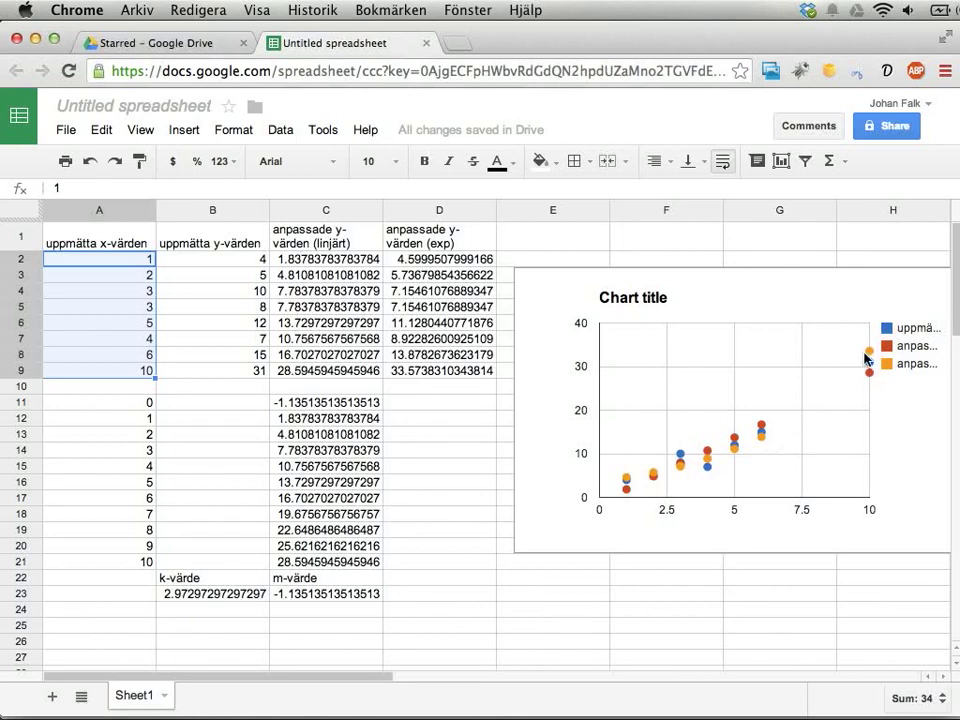
{"action": "left_click", "coordinate": [440, 260]}
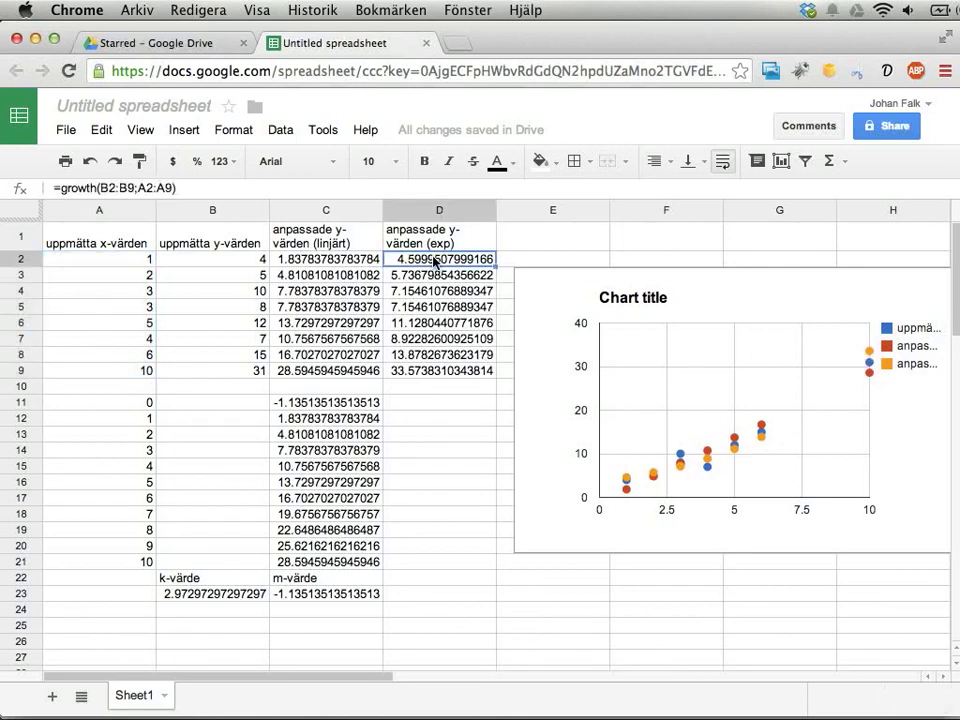
Type labels startvärde in B25 and förändringsfaktor in C25, plus the note a*k^x in D25.
{"action": "double_click", "coordinate": [441, 260]}
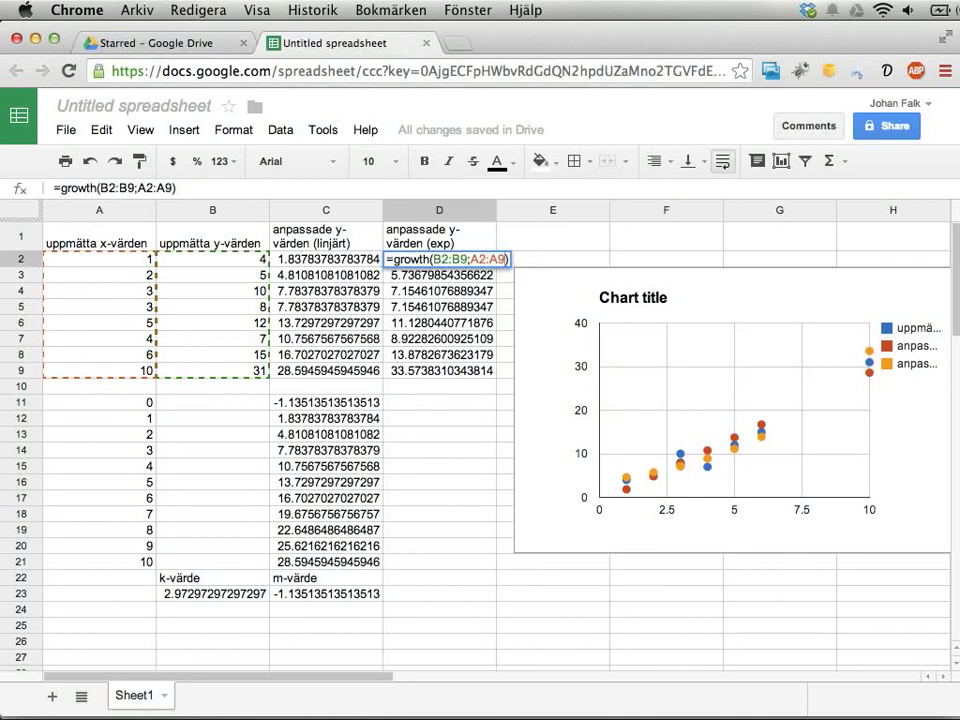
{"action": "key", "text": "Escape"}
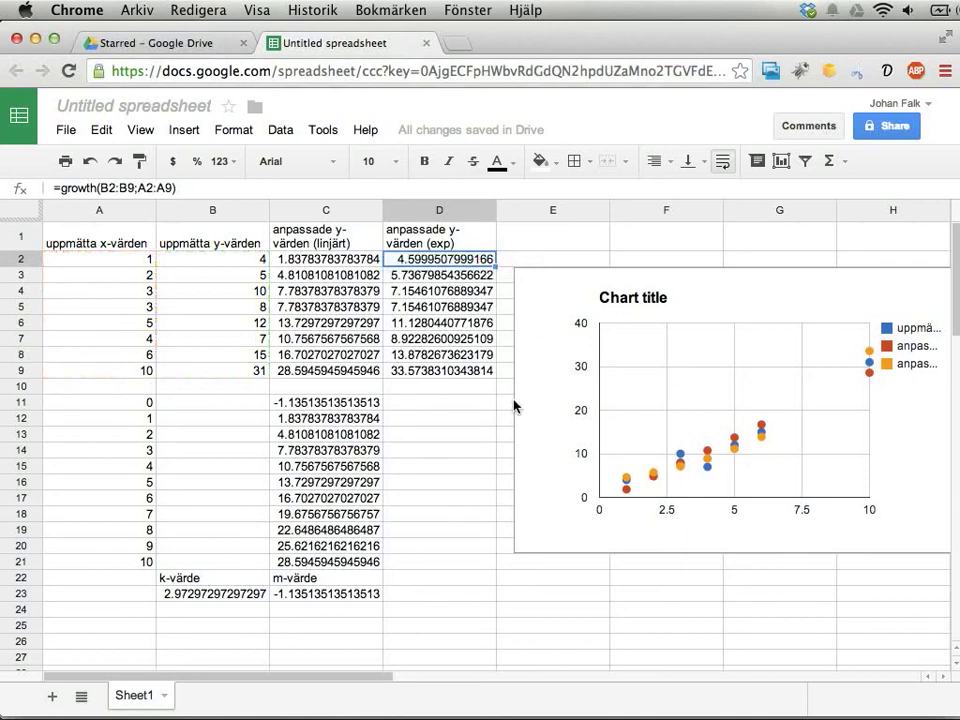
{"action": "left_click", "coordinate": [249, 626]}
{"action": "type", "text": "start"}
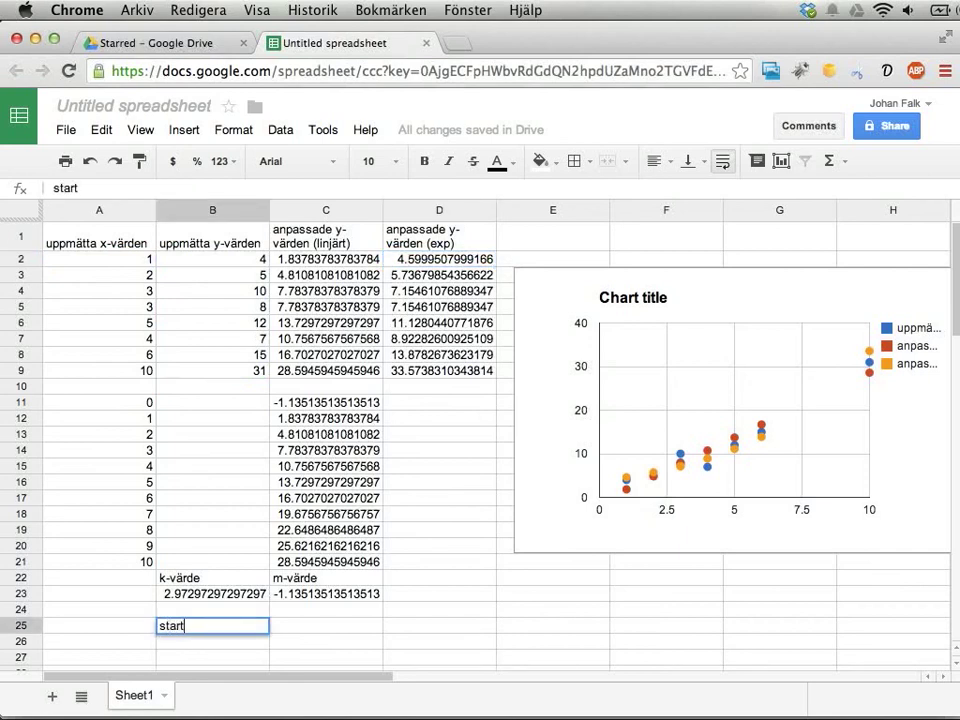
{"action": "type", "text": "värde"}
{"action": "key", "text": "Tab"}
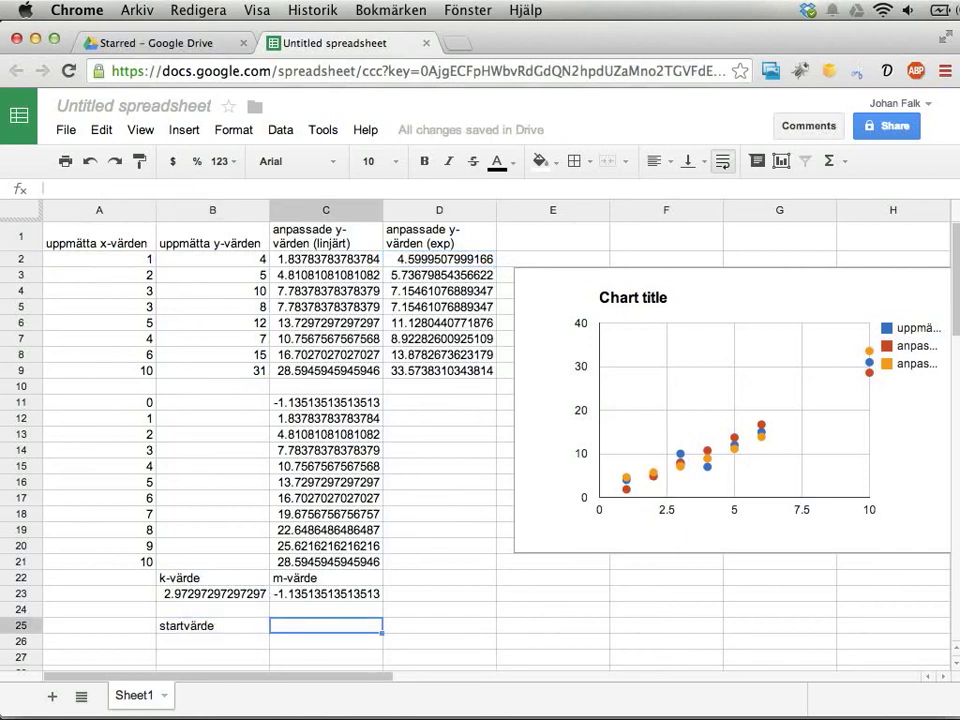
{"action": "type", "text": "förändringsfak"}
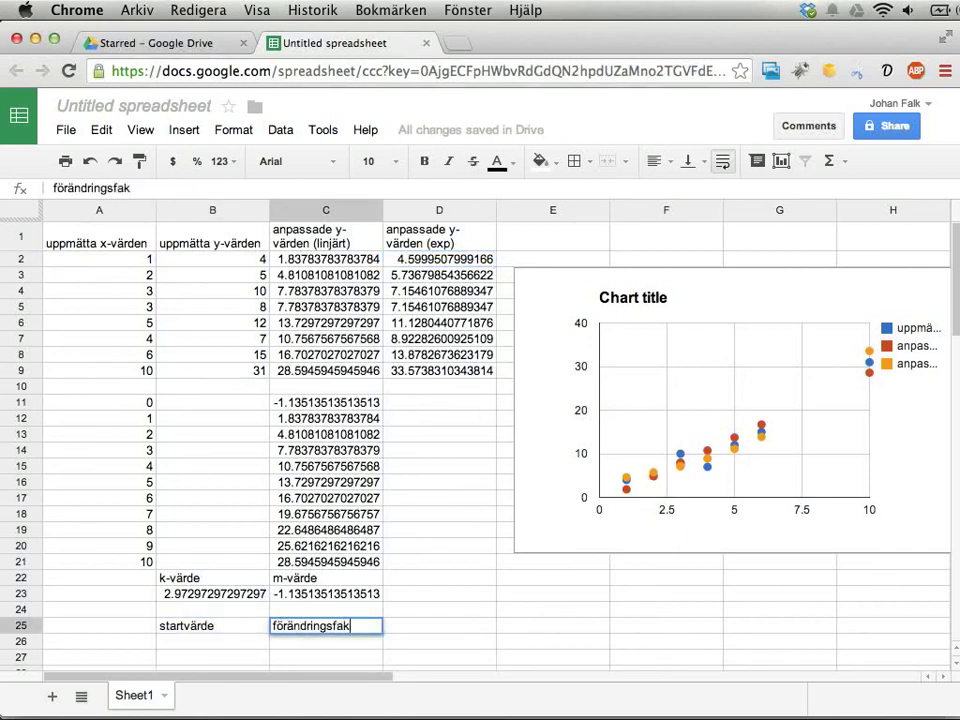
{"action": "type", "text": "tor"}
{"action": "key", "text": "Tab"}
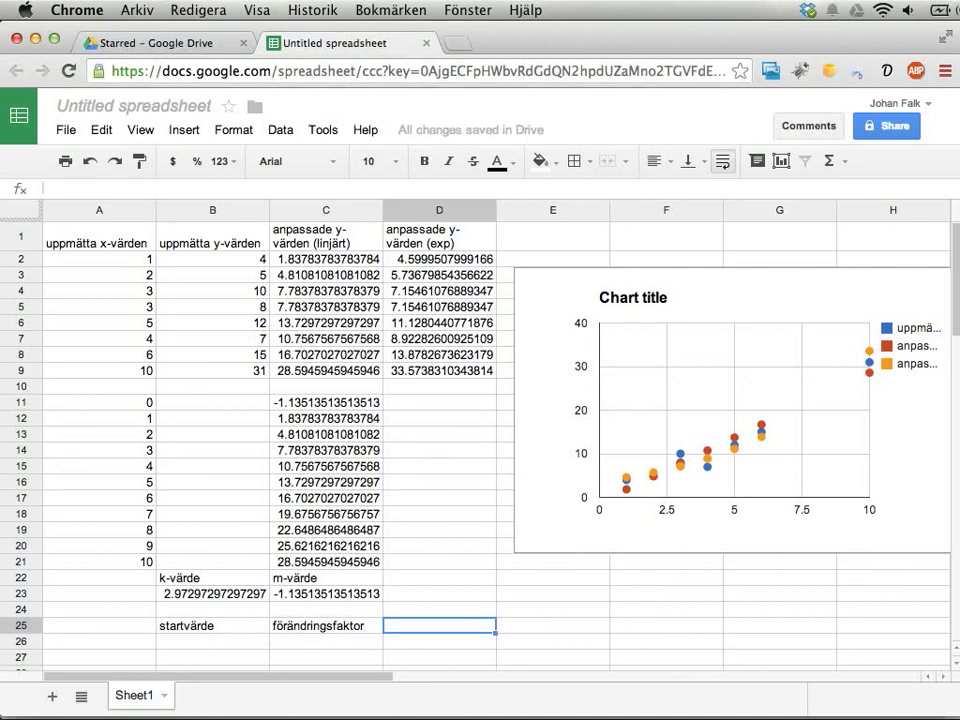
{"action": "key", "text": "Return"}
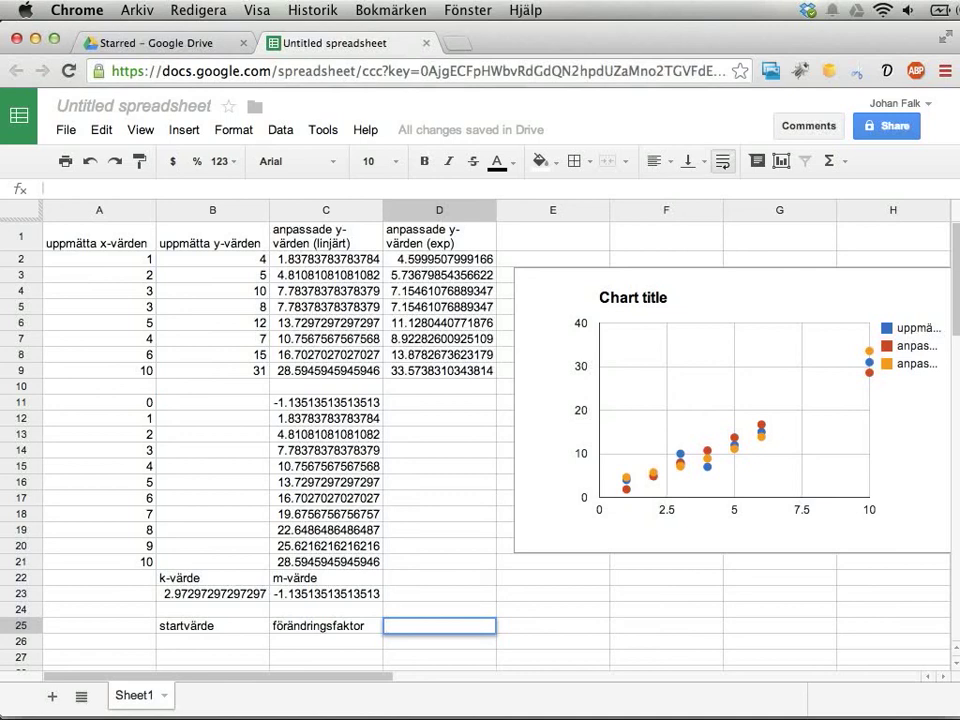
{"action": "type", "text": "a*"}
{"action": "type", "text": "k^"}
{"action": "type", "text": "x"}
{"action": "key", "text": "Return"}
{"action": "left_click", "coordinate": [391, 630]}
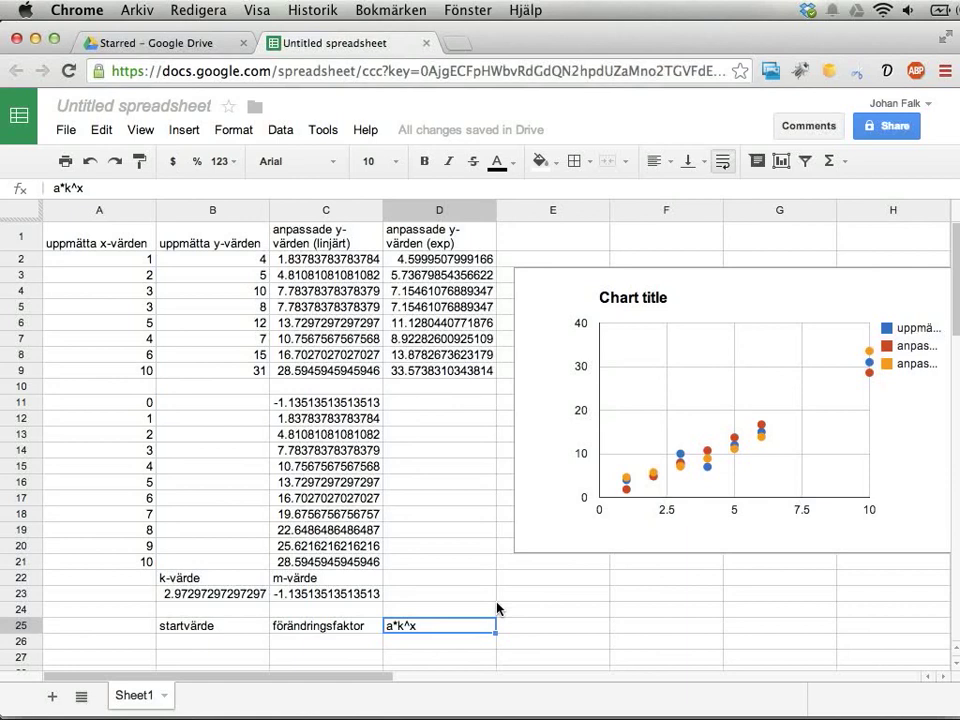
Clear D25's note and extend D2's GROWTH formula with new x-values A2:A9 and false.
{"action": "key", "text": "Delete"}
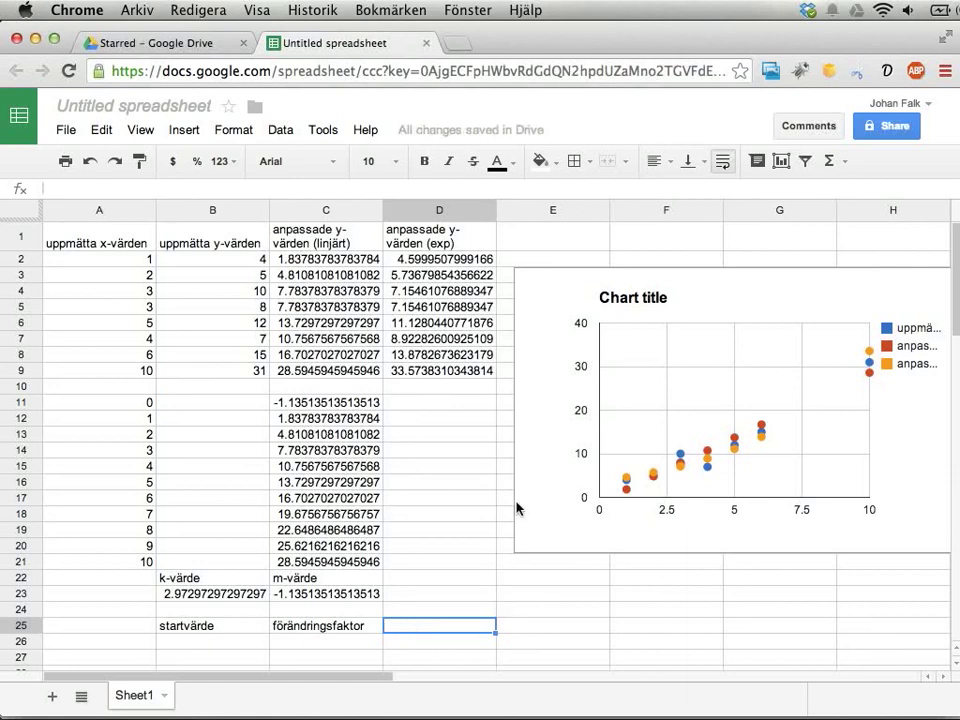
{"action": "double_click", "coordinate": [435, 263]}
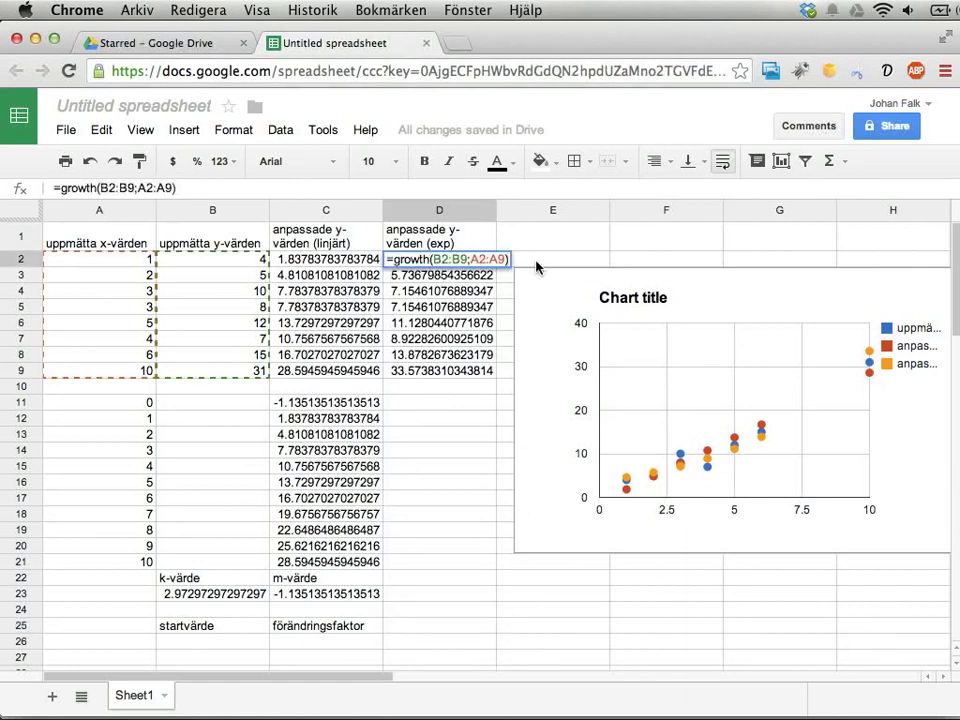
{"action": "type", "text": ";"}
{"action": "type", "text": ";"}
{"action": "type", "text": "false"}
{"action": "key", "text": "Return"}
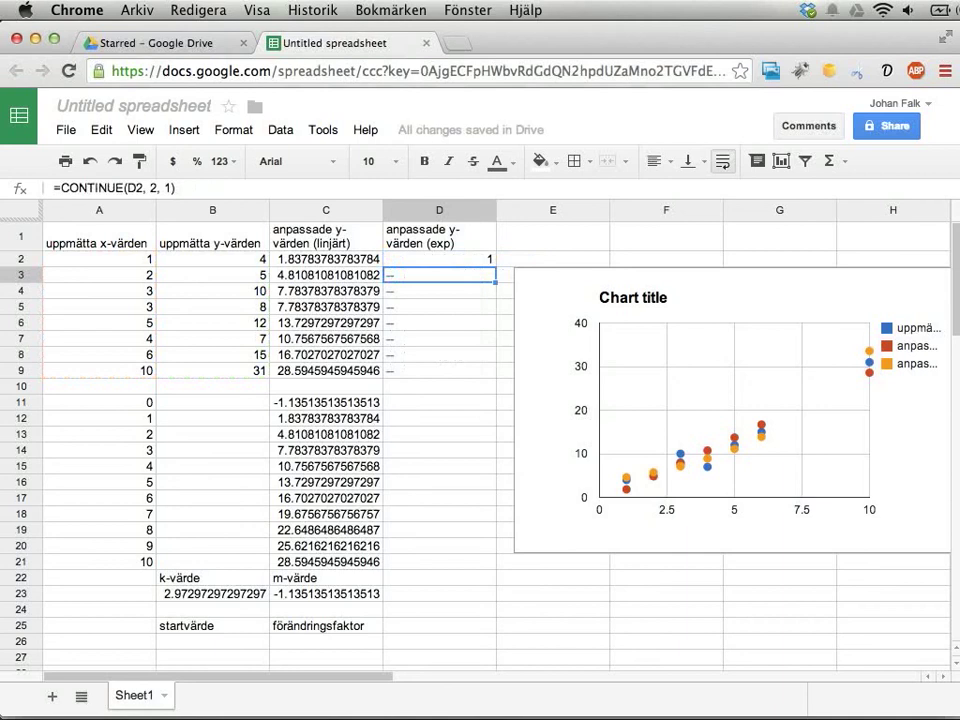
{"action": "key", "text": "Up"}
{"action": "key", "text": "Return"}
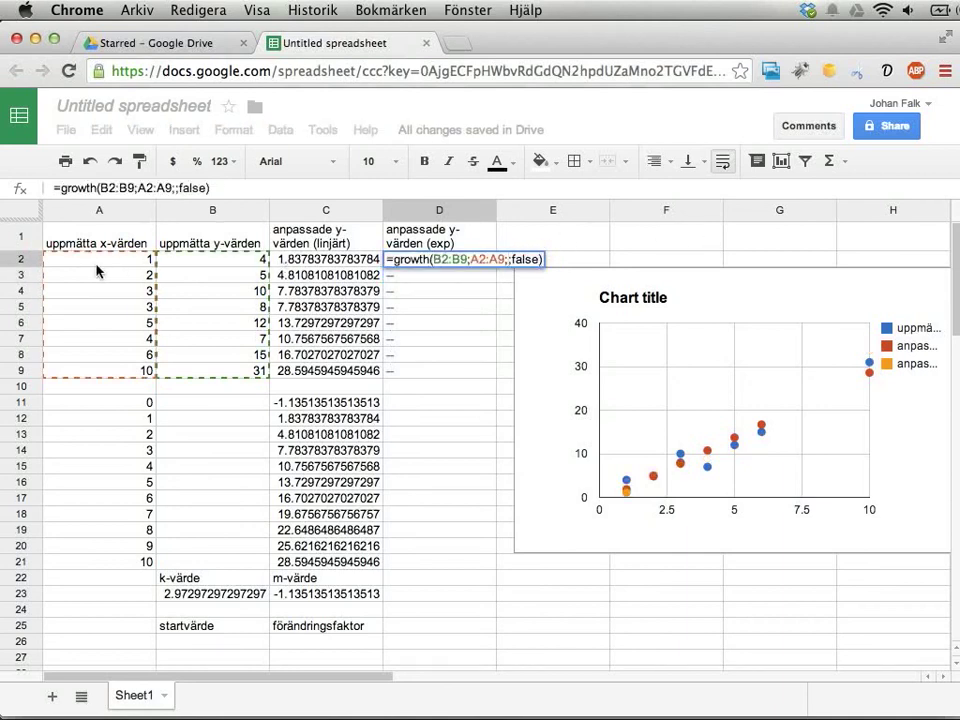
{"action": "left_click_drag", "start_coordinate": [97, 262], "coordinate": [90, 371]}
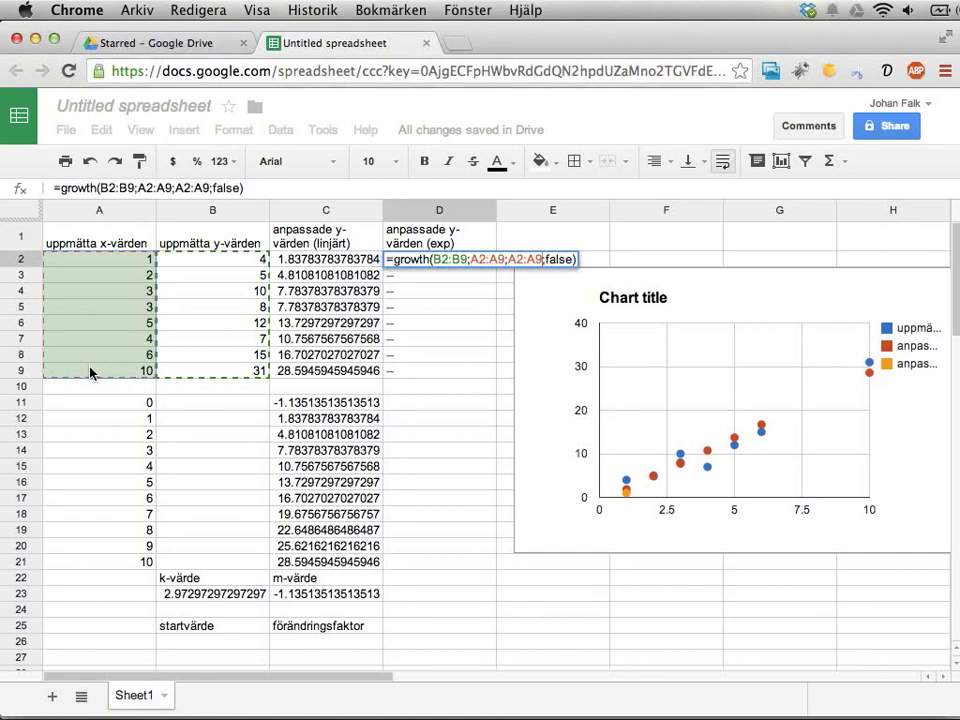
{"action": "key", "text": "Return"}
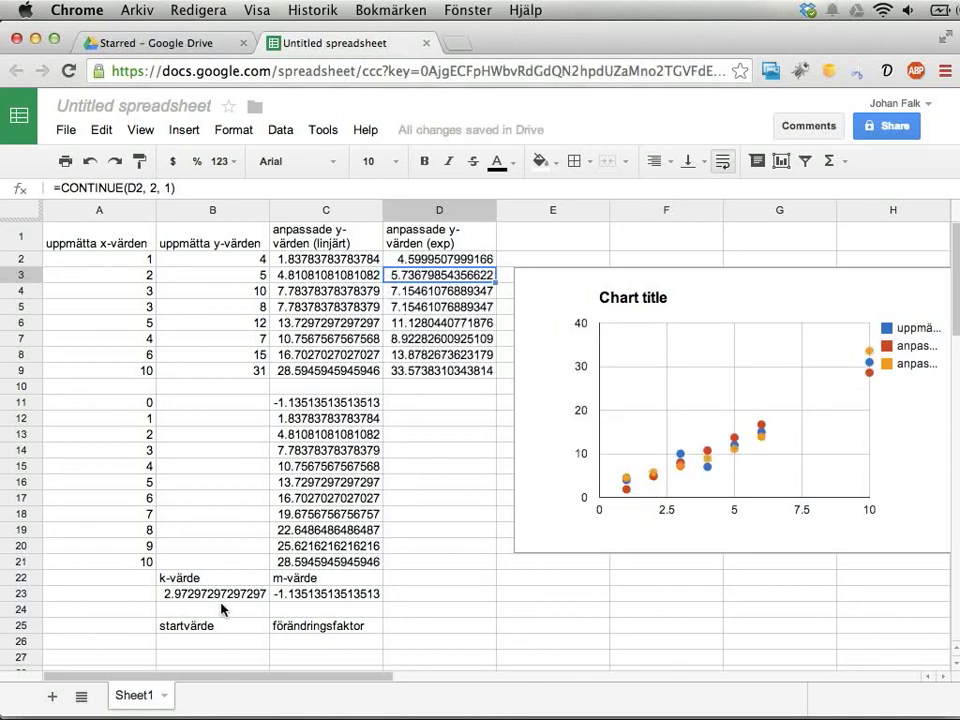
Start a =LOGEST( formula in B26 beneath the startvärde label.
{"action": "left_click", "coordinate": [197, 641]}
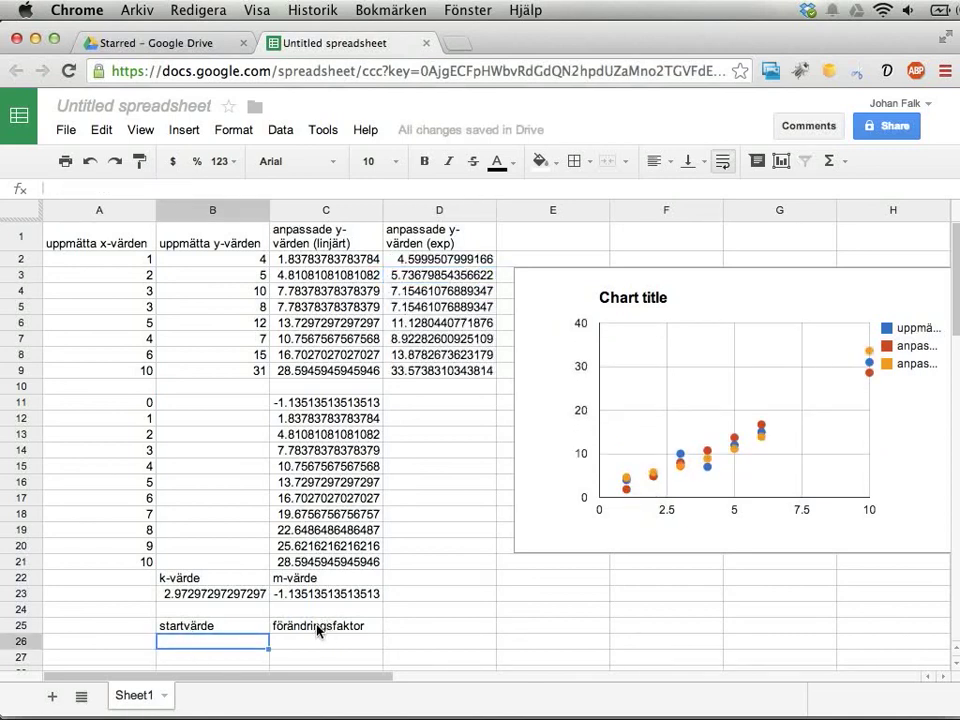
{"action": "left_click", "coordinate": [210, 592]}
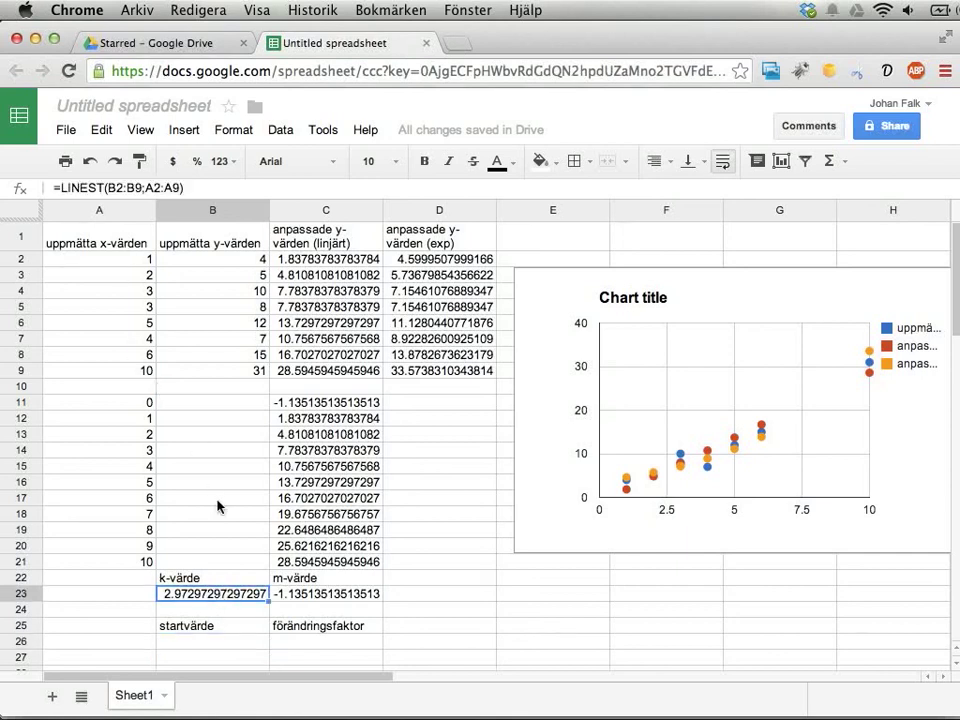
{"action": "left_click", "coordinate": [188, 630]}
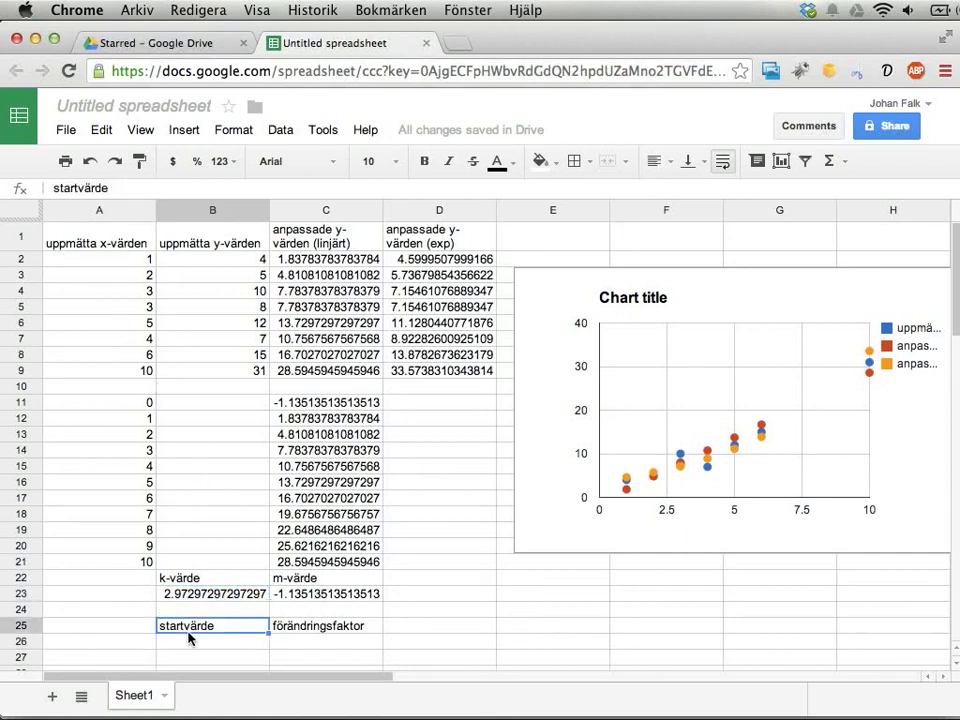
{"action": "left_click", "coordinate": [189, 640]}
{"action": "type", "text": "=LO"}
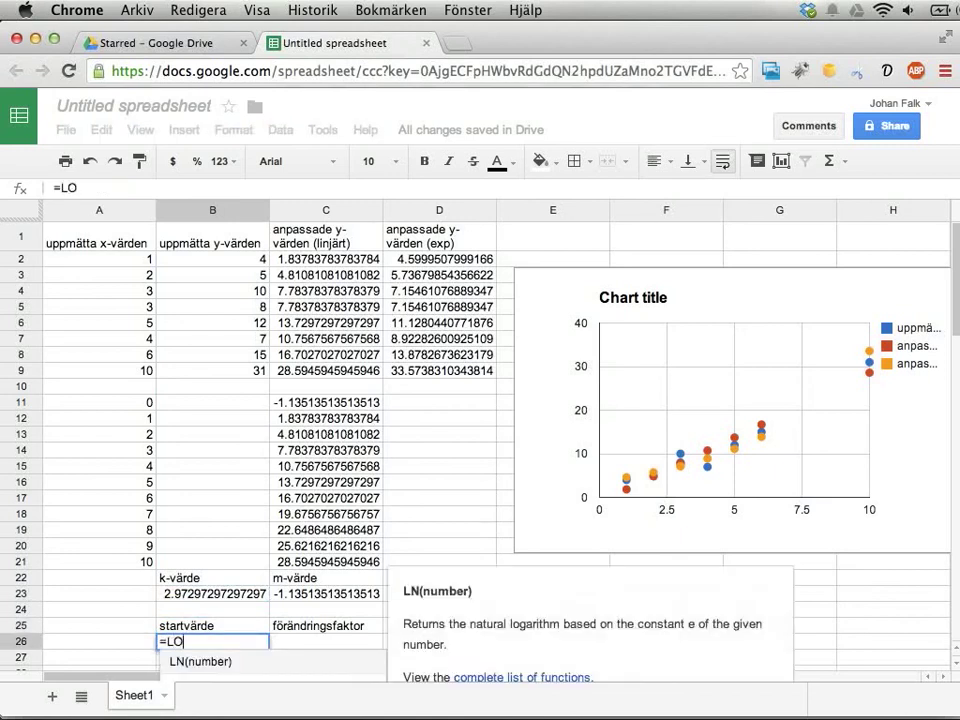
{"action": "type", "text": "GEST"}
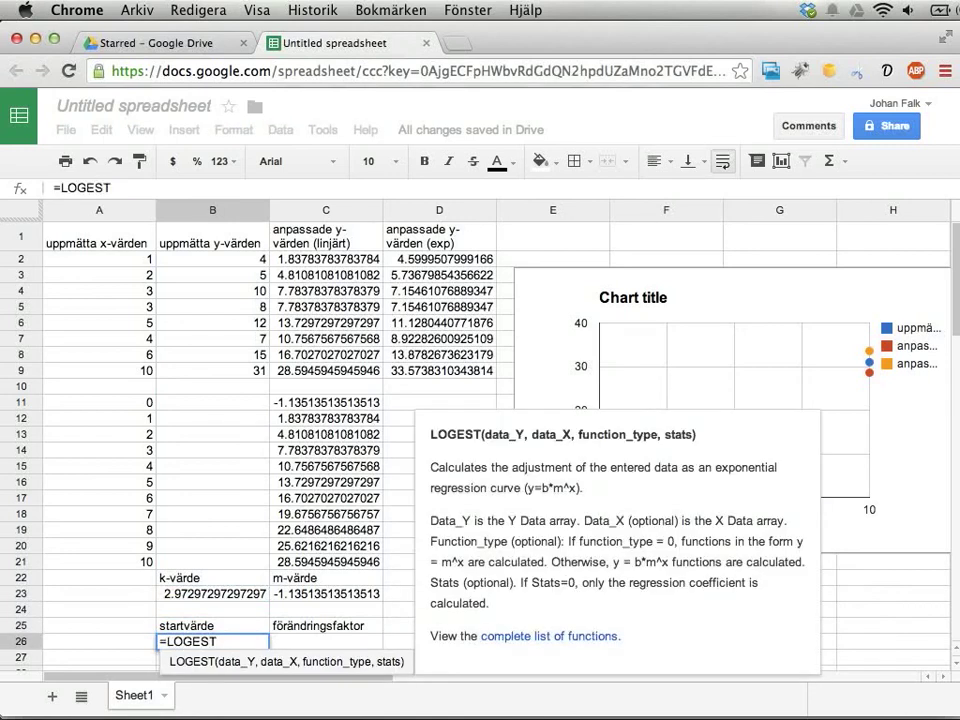
{"action": "type", "text": "("}
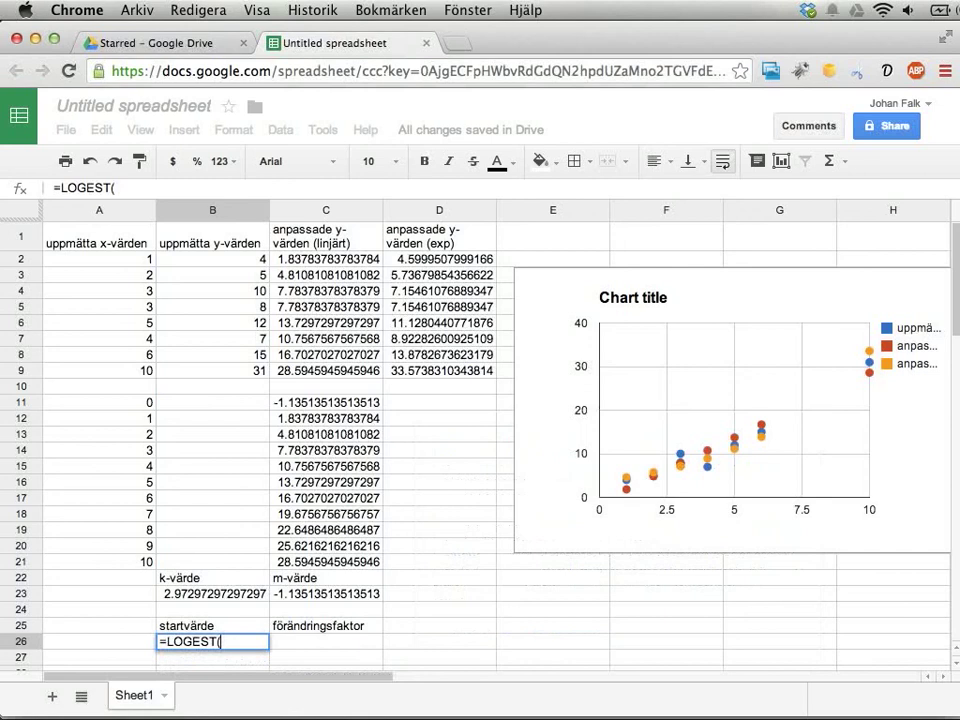
Complete =LOGEST(B2:B9;A2:A9) in B26, giving 1.2471 in B26 and 3.6883 in C26.
{"action": "left_click_drag", "start_coordinate": [231, 260], "coordinate": [231, 372]}
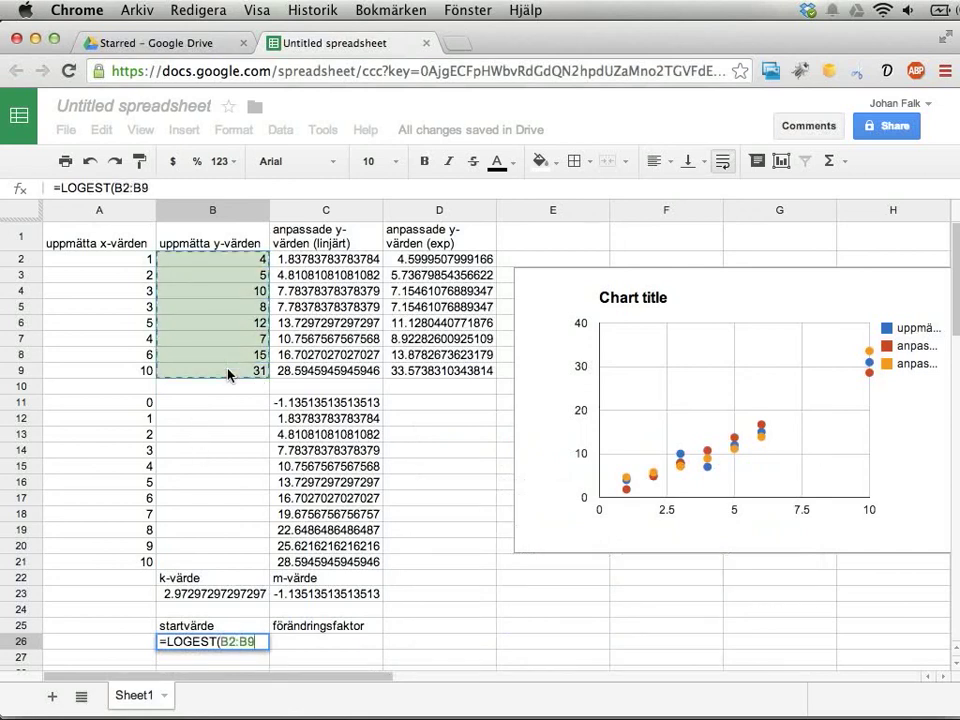
{"action": "type", "text": ";"}
{"action": "left_click", "coordinate": [125, 261]}
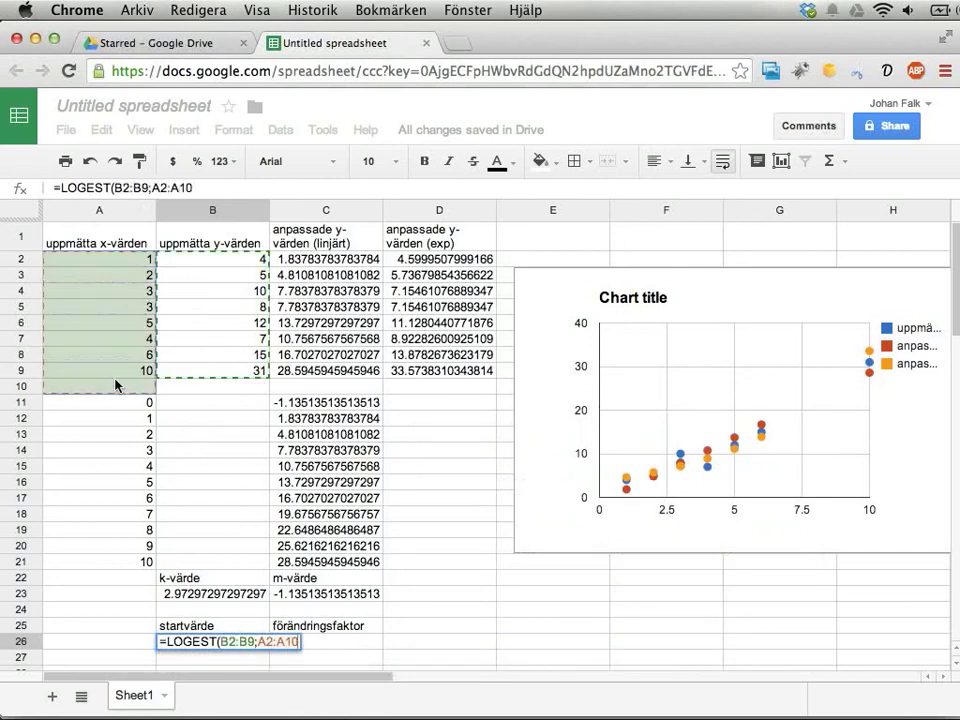
{"action": "left_click_drag", "start_coordinate": [125, 262], "coordinate": [125, 370]}
{"action": "type", "text": ")"}
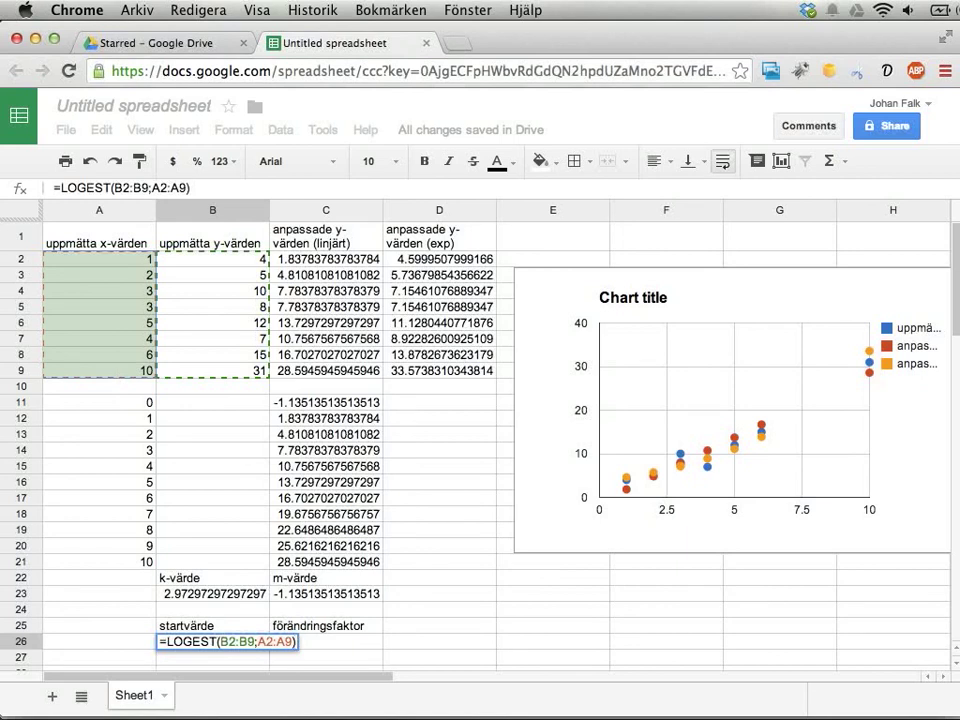
{"action": "key", "text": "Return"}
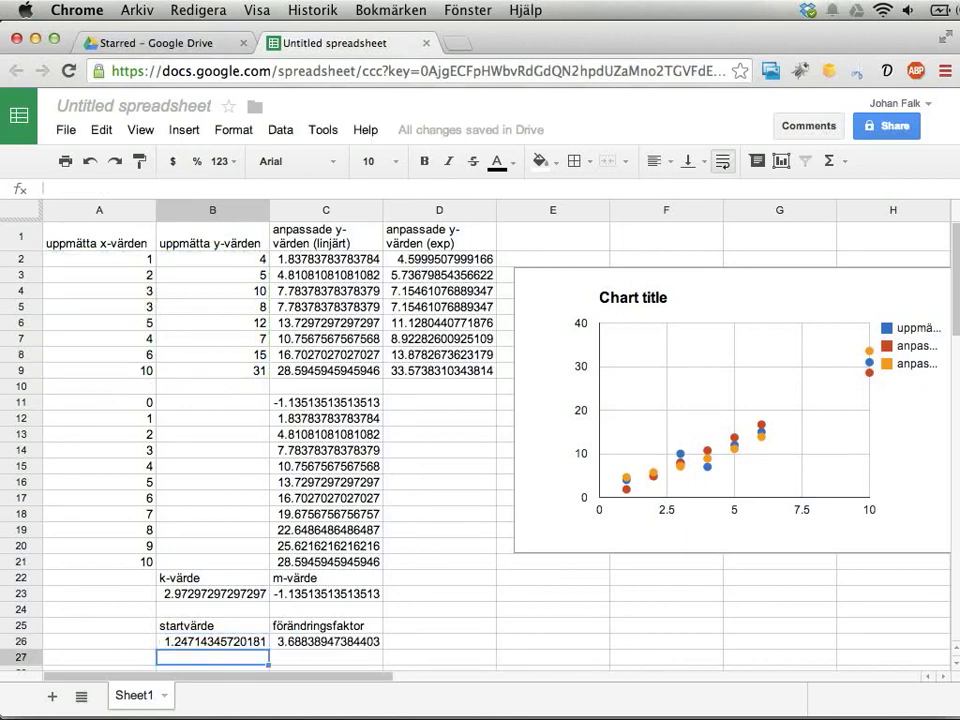
{"action": "key", "text": "Up"}
{"action": "left_click", "coordinate": [325, 641]}
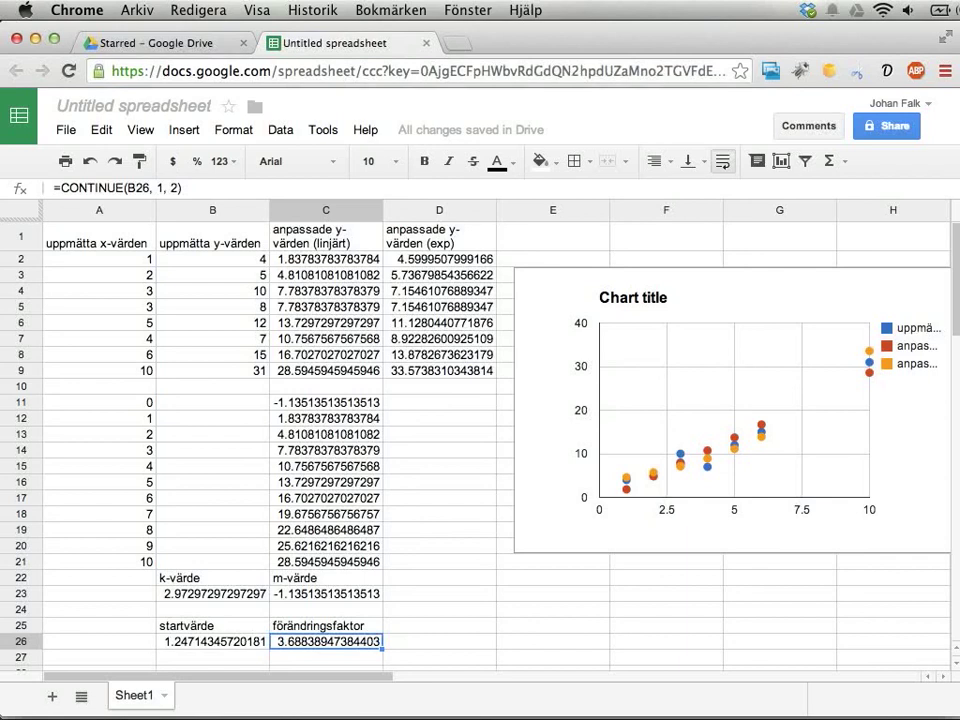
Cut förändringsfaktor into B25, relabel C25 startvärde, then select the measured data A2:B9.
{"action": "left_click", "coordinate": [212, 625]}
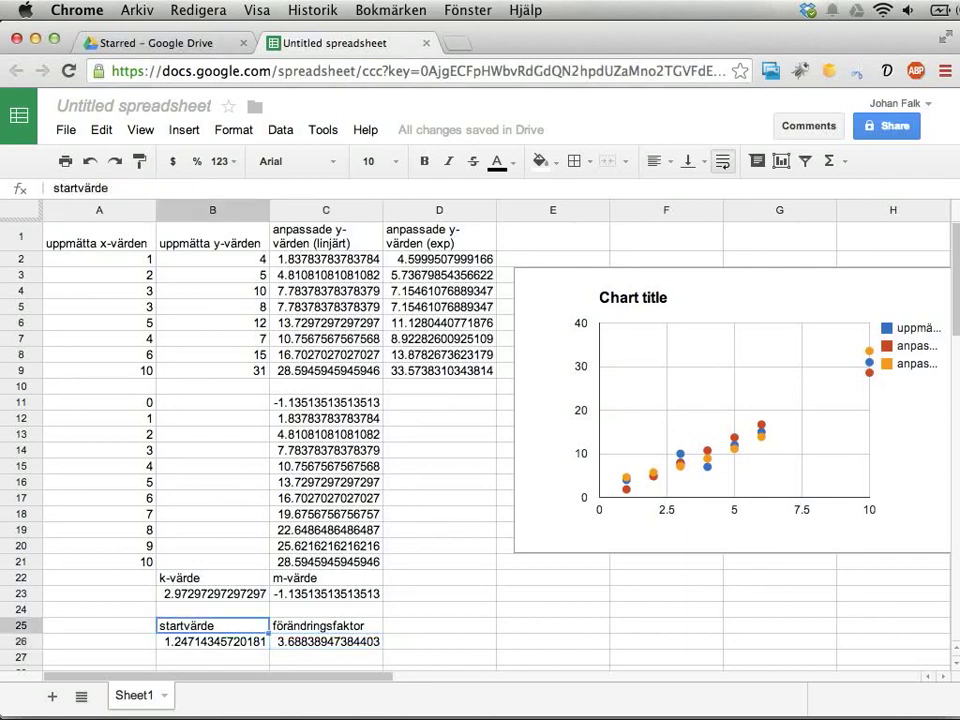
{"action": "left_click", "coordinate": [325, 625]}
{"action": "key", "text": "super+x"}
{"action": "left_click", "coordinate": [212, 625]}
{"action": "key", "text": "super+v"}
{"action": "left_click", "coordinate": [325, 625]}
{"action": "type", "text": "star"}
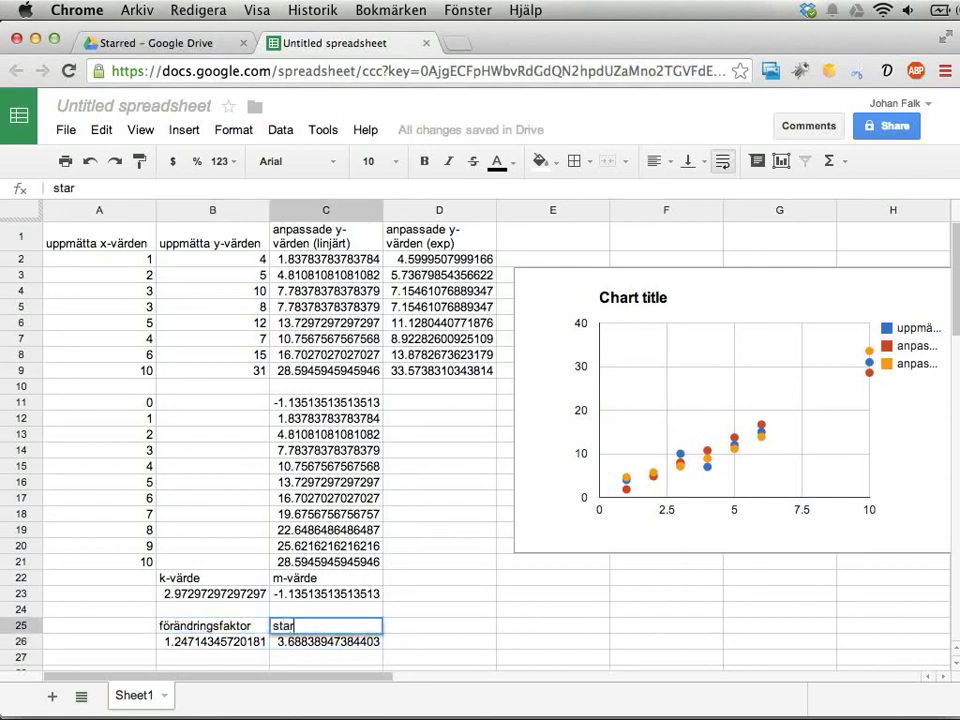
{"action": "type", "text": "tvärde"}
{"action": "key", "text": "Return"}
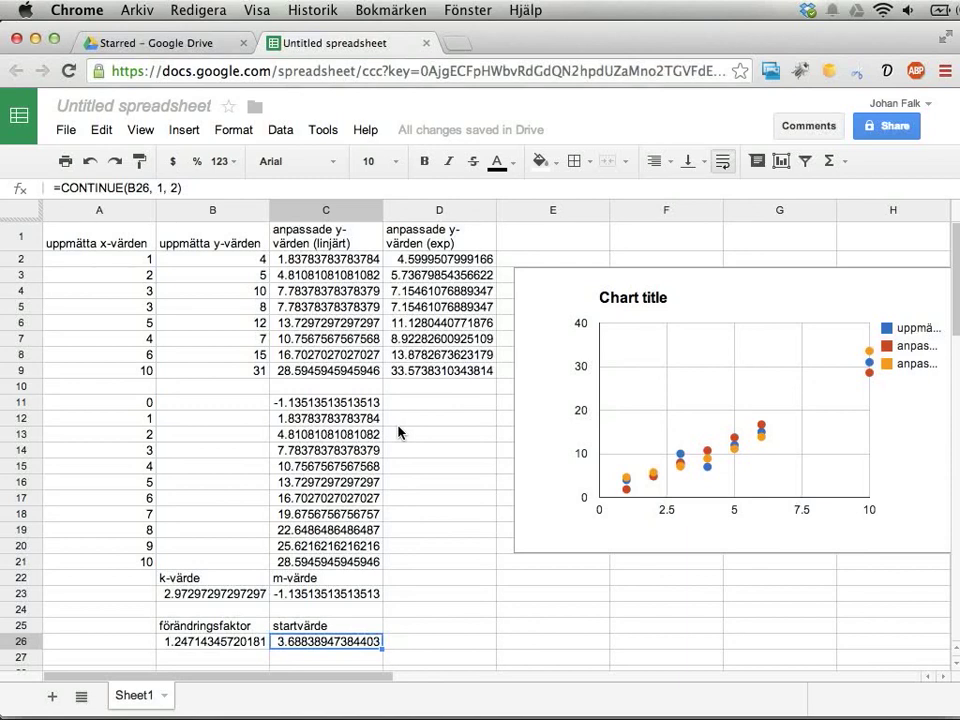
{"action": "left_click_drag", "start_coordinate": [120, 259], "coordinate": [236, 376]}
{"action": "left_click", "coordinate": [236, 372]}
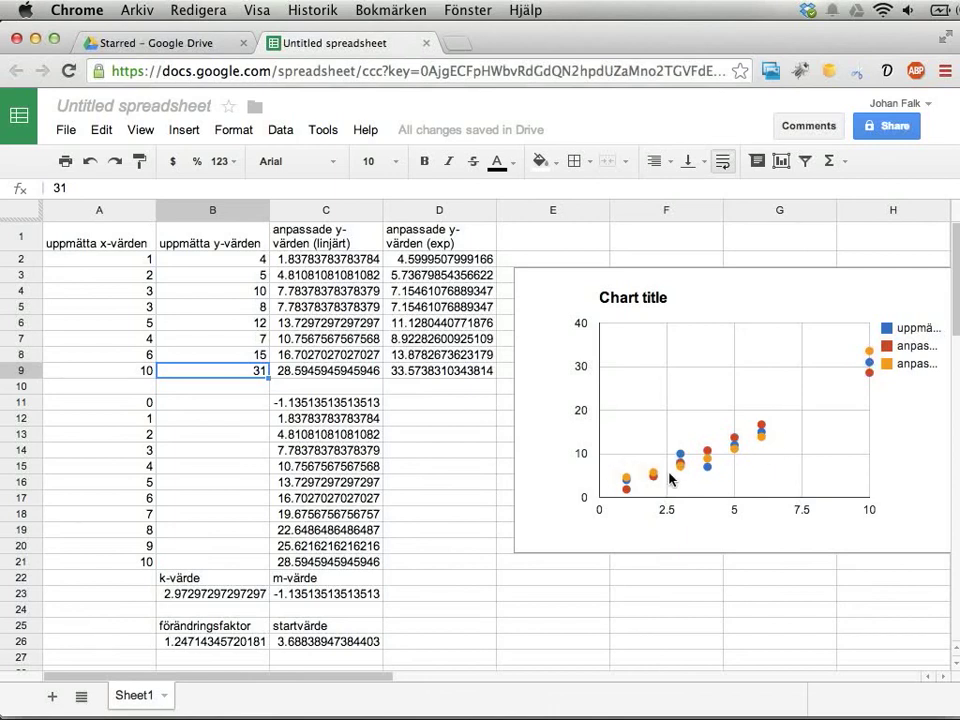
{"action": "left_click", "coordinate": [123, 405]}
{"action": "left_click_drag", "start_coordinate": [123, 405], "coordinate": [107, 565]}
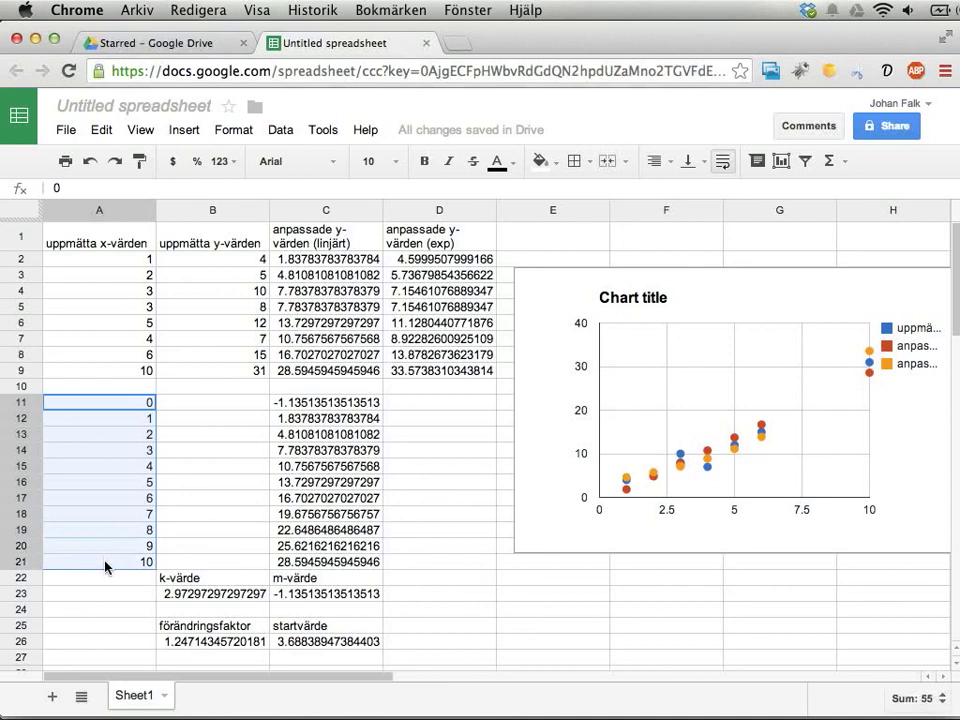
{"action": "left_click", "coordinate": [125, 406]}
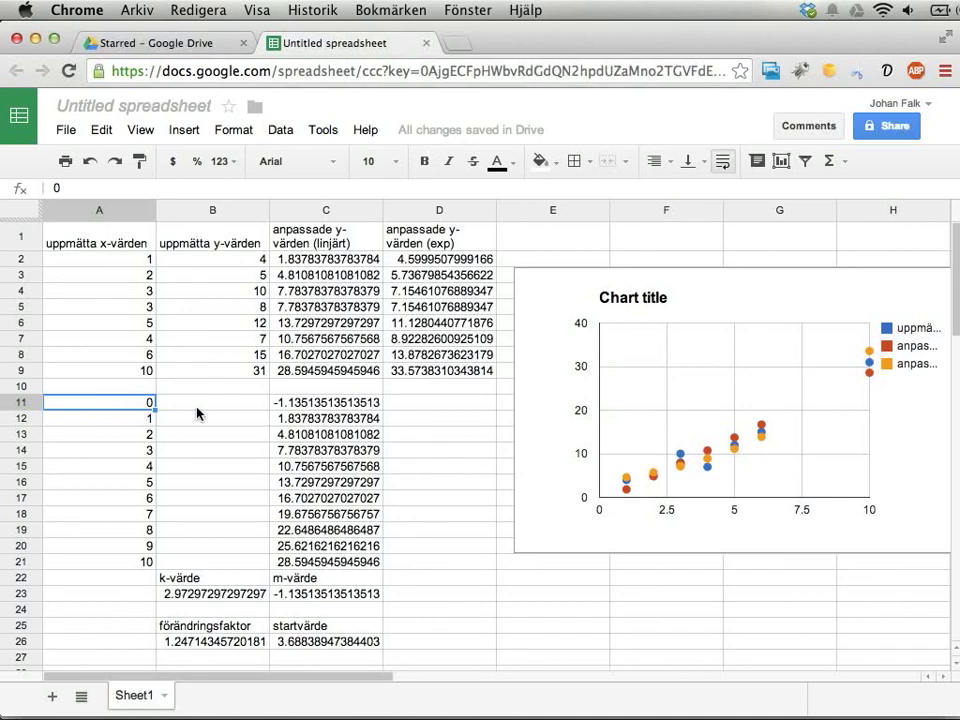
{"action": "left_click_drag", "start_coordinate": [311, 400], "coordinate": [290, 565]}
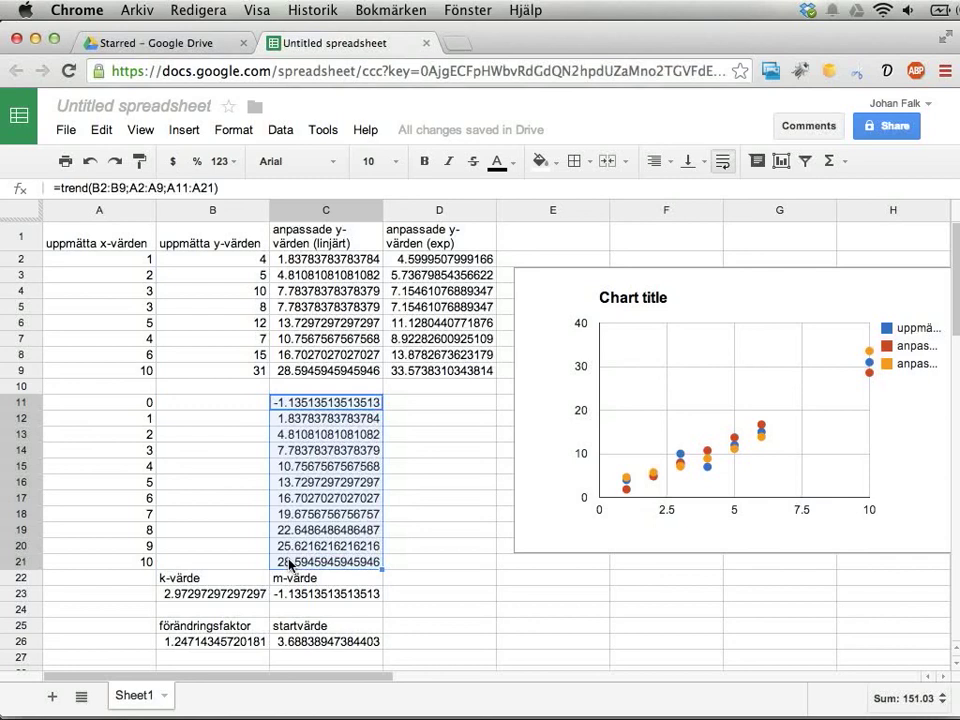
{"action": "left_click", "coordinate": [320, 403]}
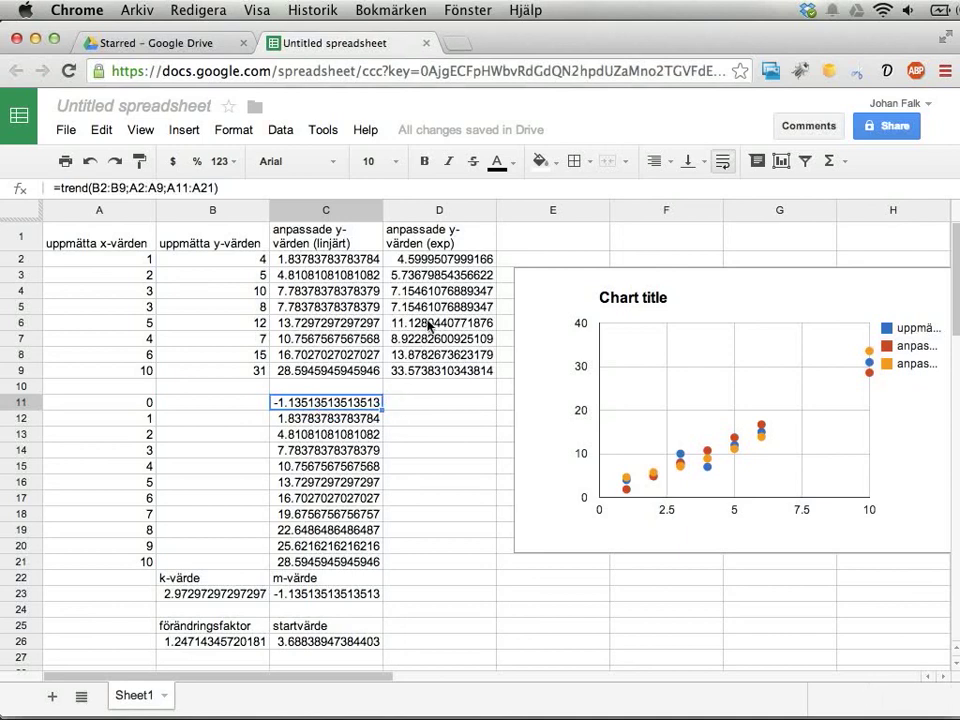
Enter =growth(B2:B9;A2:A9;A11:A21) in D11 for the new x-values, then select D11:D21.
{"action": "double_click", "coordinate": [430, 260]}
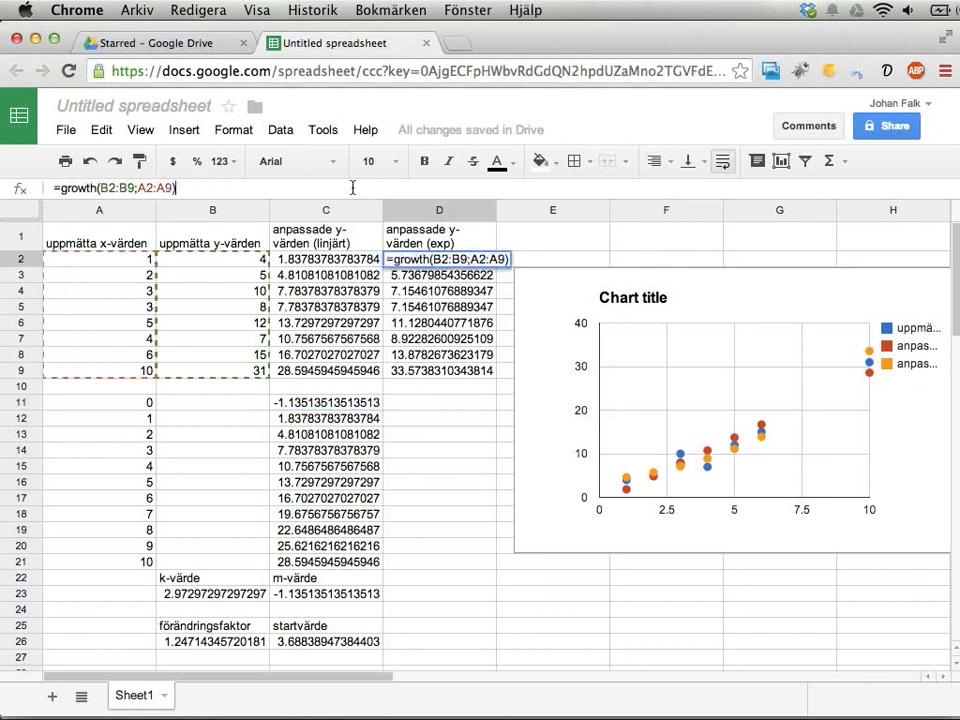
{"action": "left_click", "coordinate": [390, 403]}
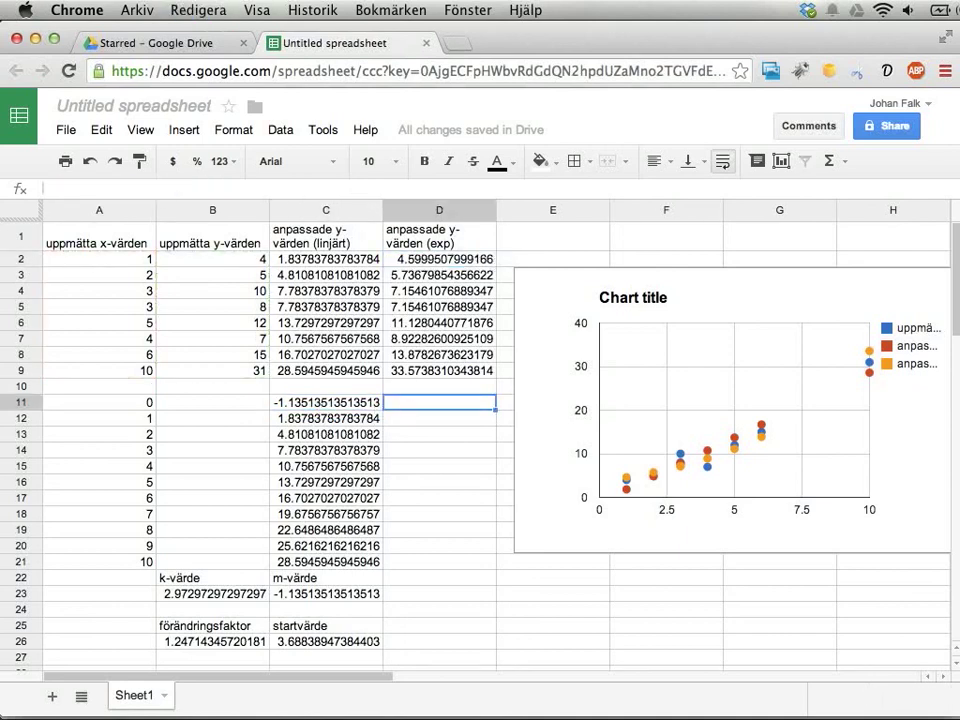
{"action": "key", "text": "super+v"}
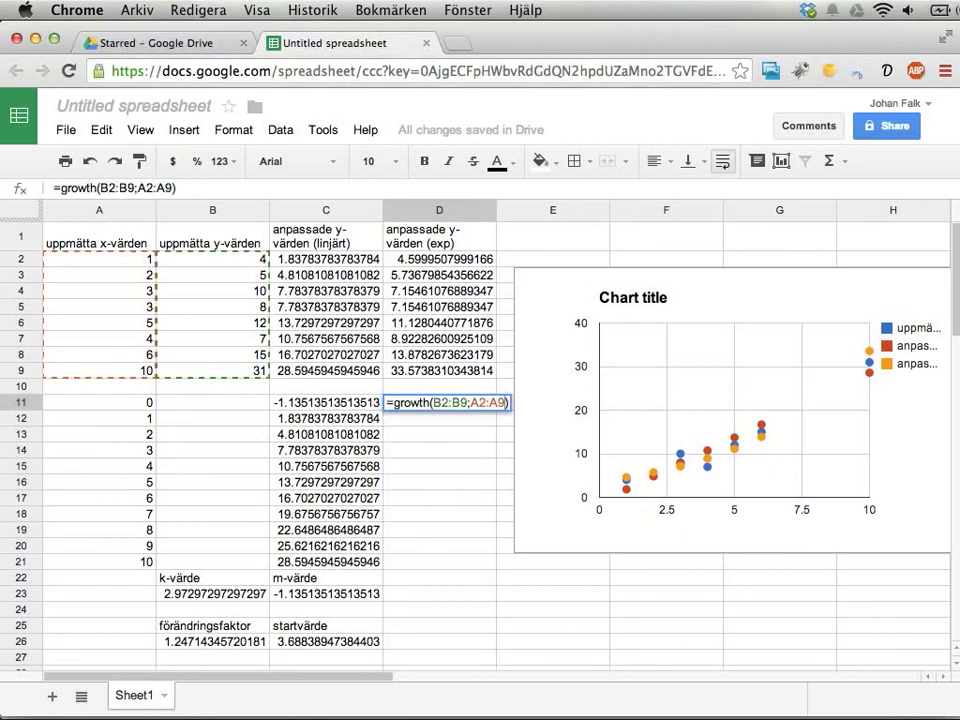
{"action": "type", "text": ";"}
{"action": "left_click_drag", "start_coordinate": [120, 403], "coordinate": [120, 565]}
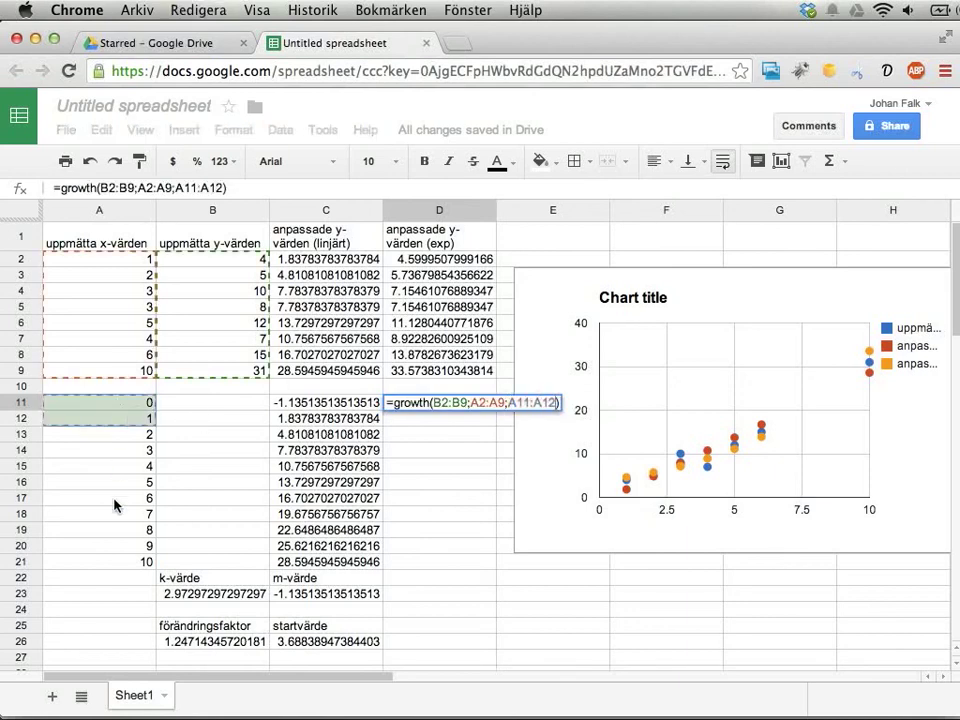
{"action": "key", "text": "Return"}
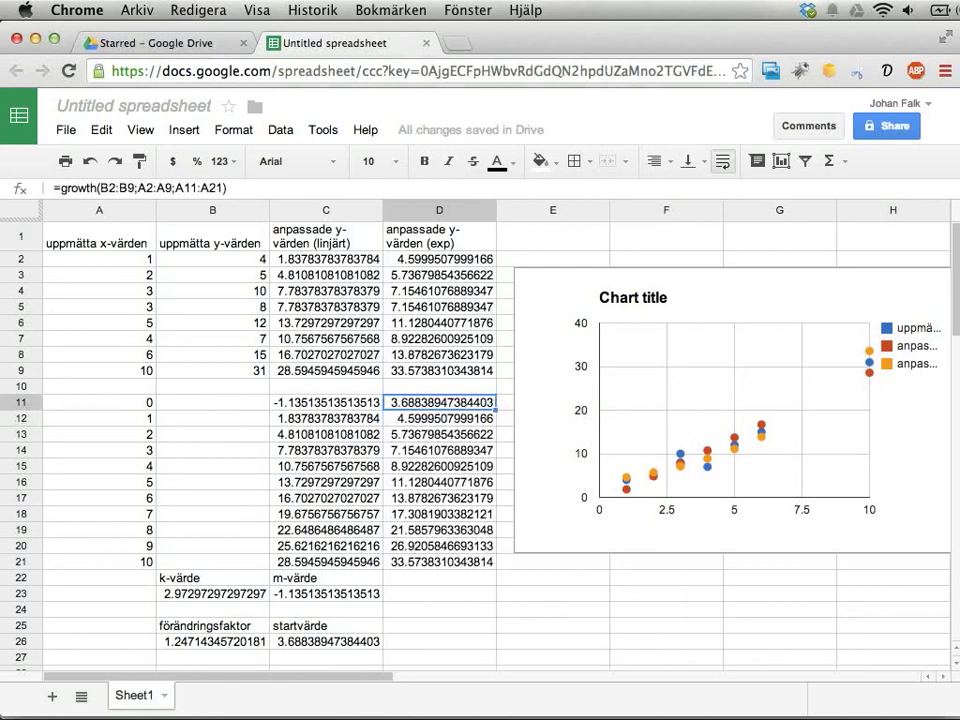
{"action": "key", "text": "Up"}
{"action": "left_click_drag", "start_coordinate": [440, 403], "coordinate": [440, 562]}
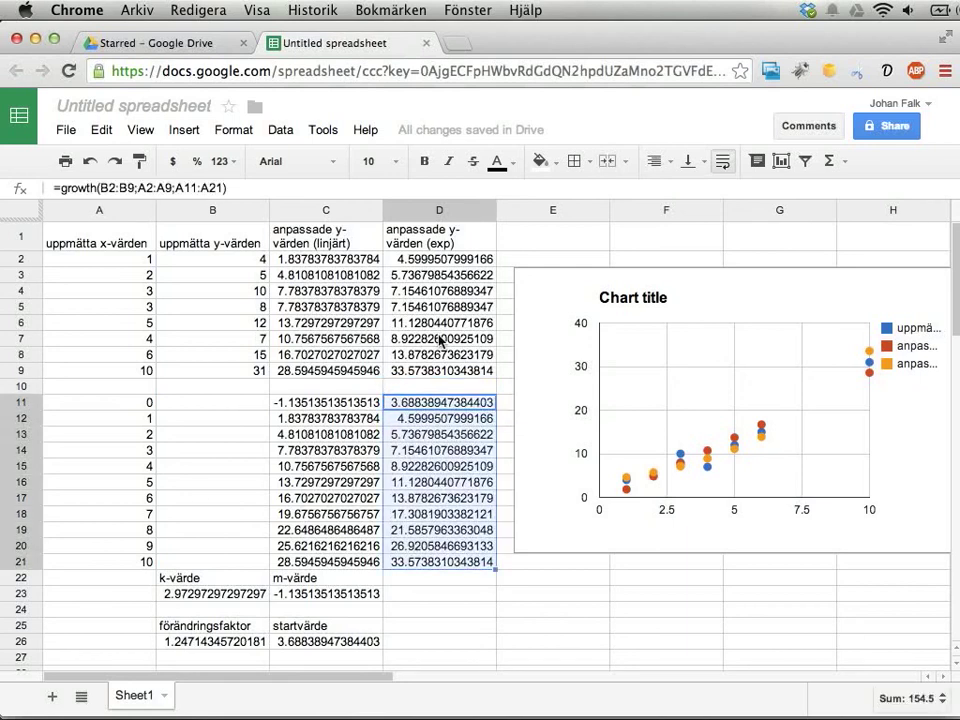
Insert a smooth-line chart plotting the D11:D21 GROWTH predictions as a rising curve.
{"action": "left_click", "coordinate": [781, 161]}
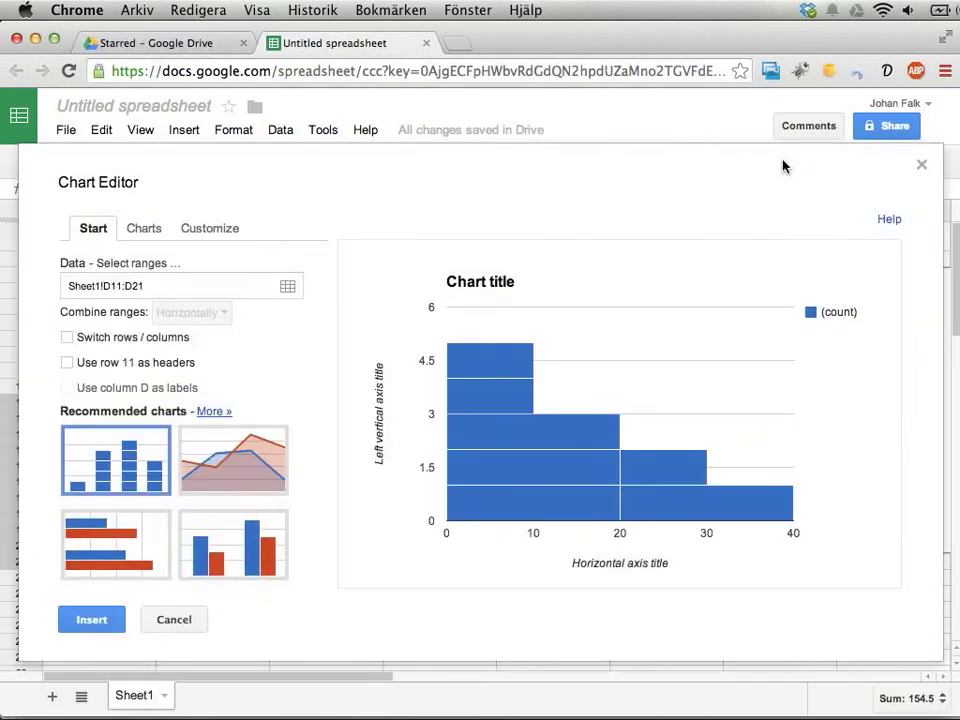
{"action": "left_click", "coordinate": [145, 230]}
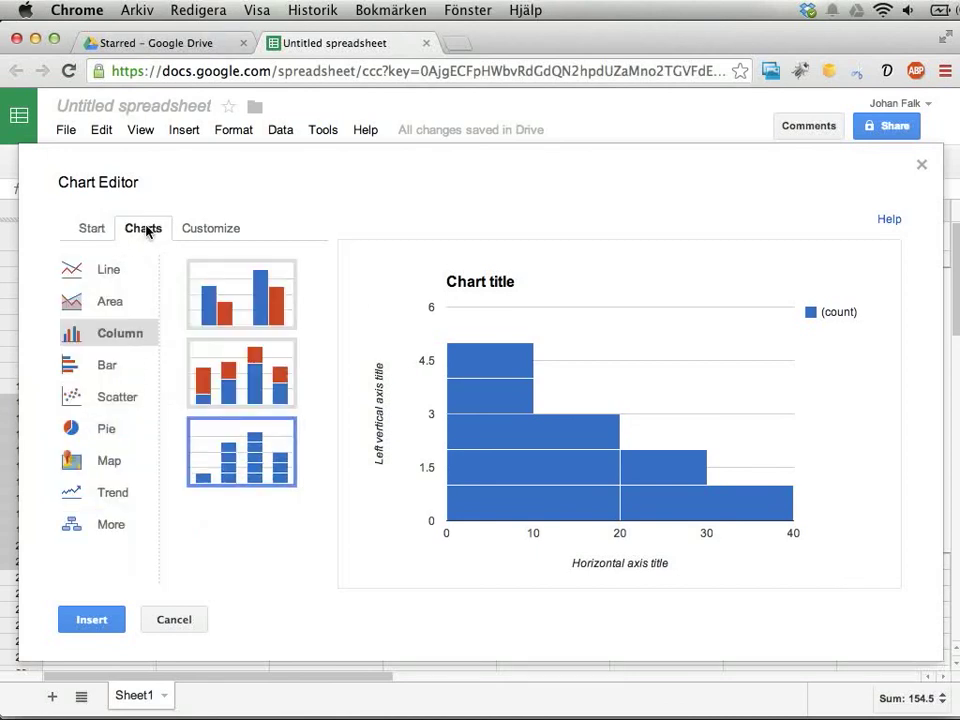
{"action": "left_click", "coordinate": [115, 272]}
{"action": "left_click", "coordinate": [221, 369]}
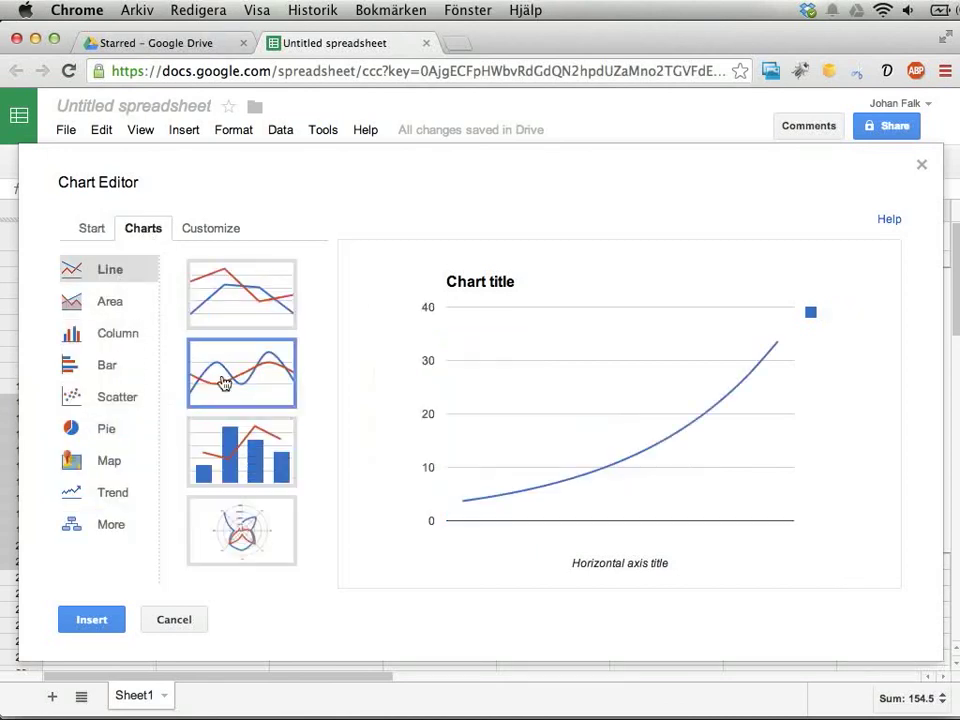
{"action": "left_click", "coordinate": [92, 620]}
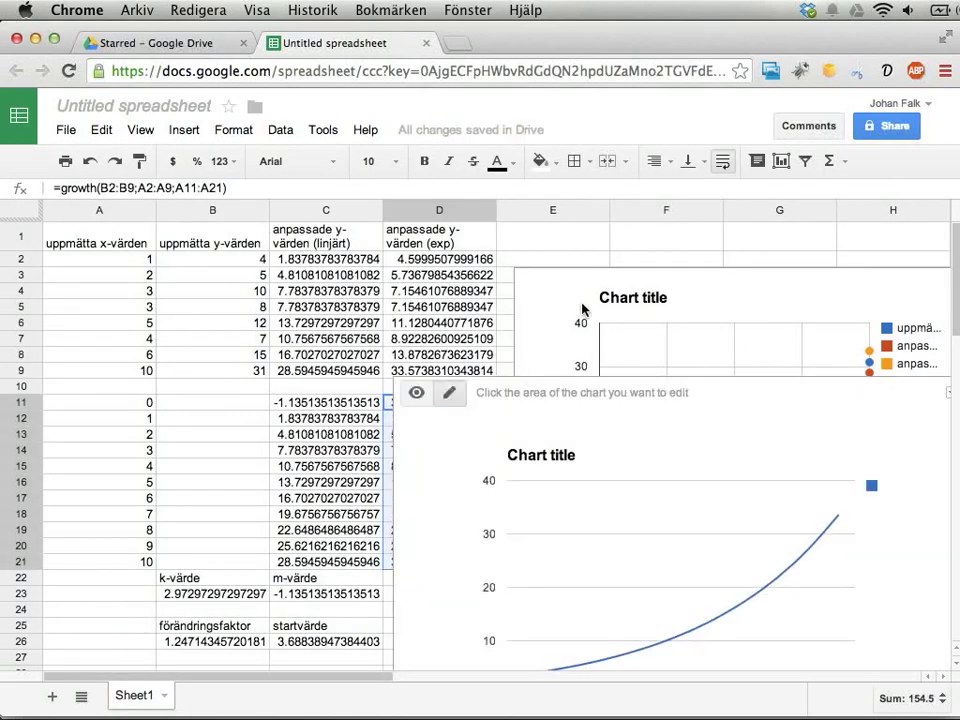
Move the GROWTH line chart up over column D to check the data beneath.
{"action": "left_click", "coordinate": [637, 435]}
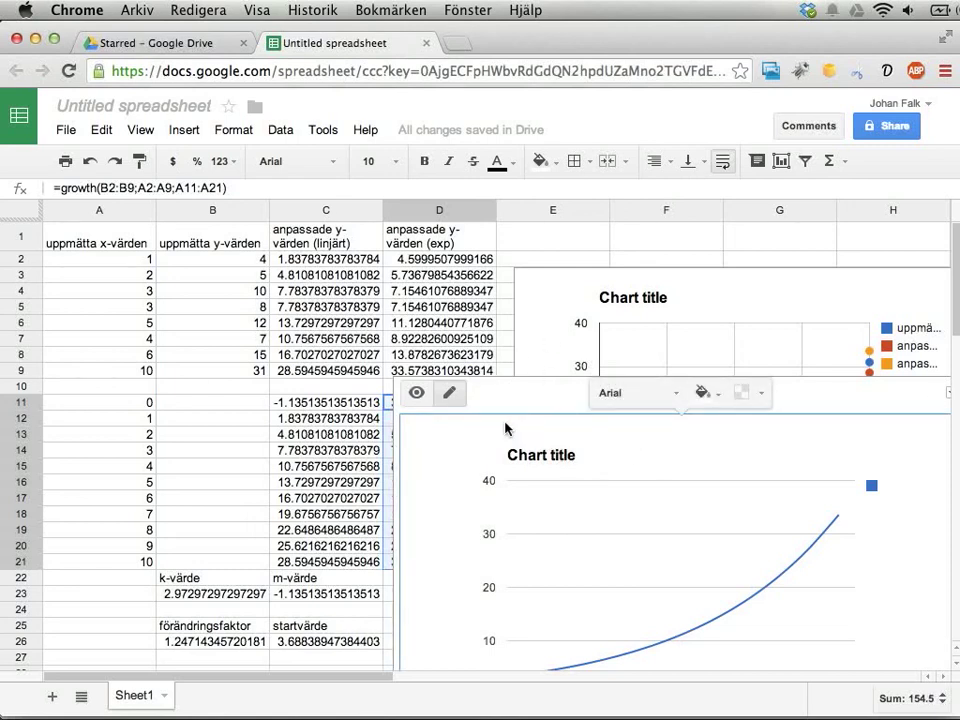
{"action": "left_click", "coordinate": [325, 466]}
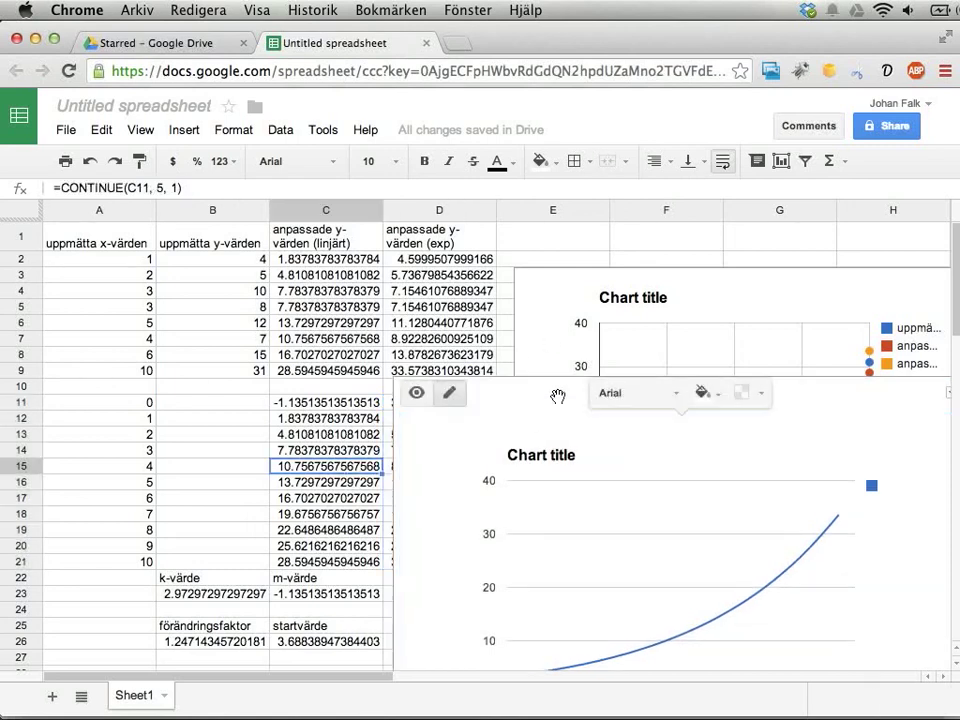
{"action": "left_click_drag", "start_coordinate": [559, 394], "coordinate": [551, 256]}
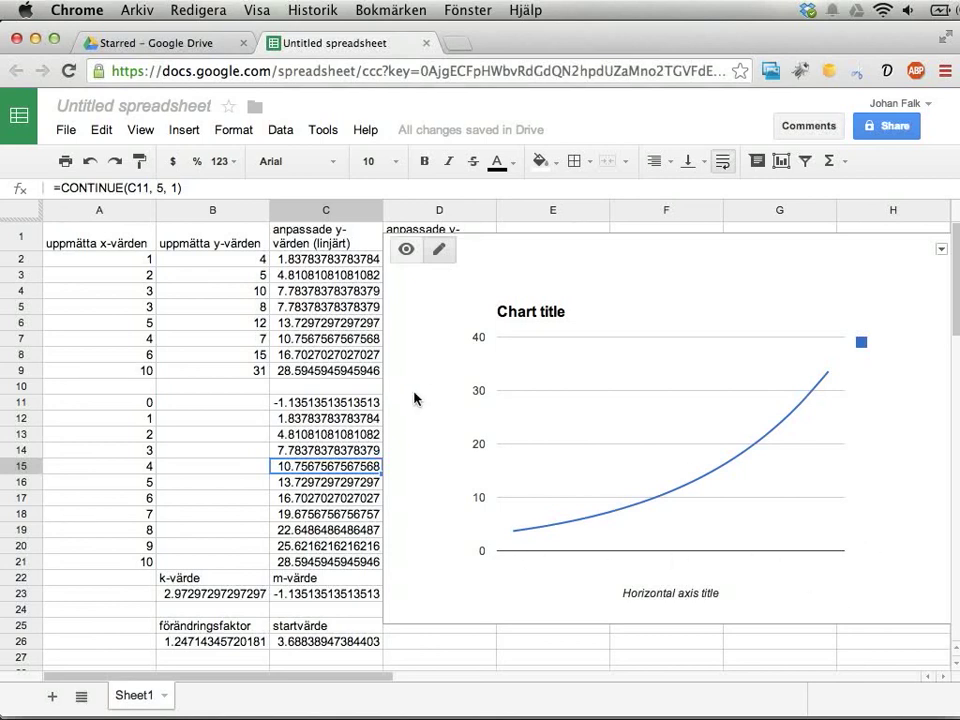
{"action": "left_click", "coordinate": [378, 387]}
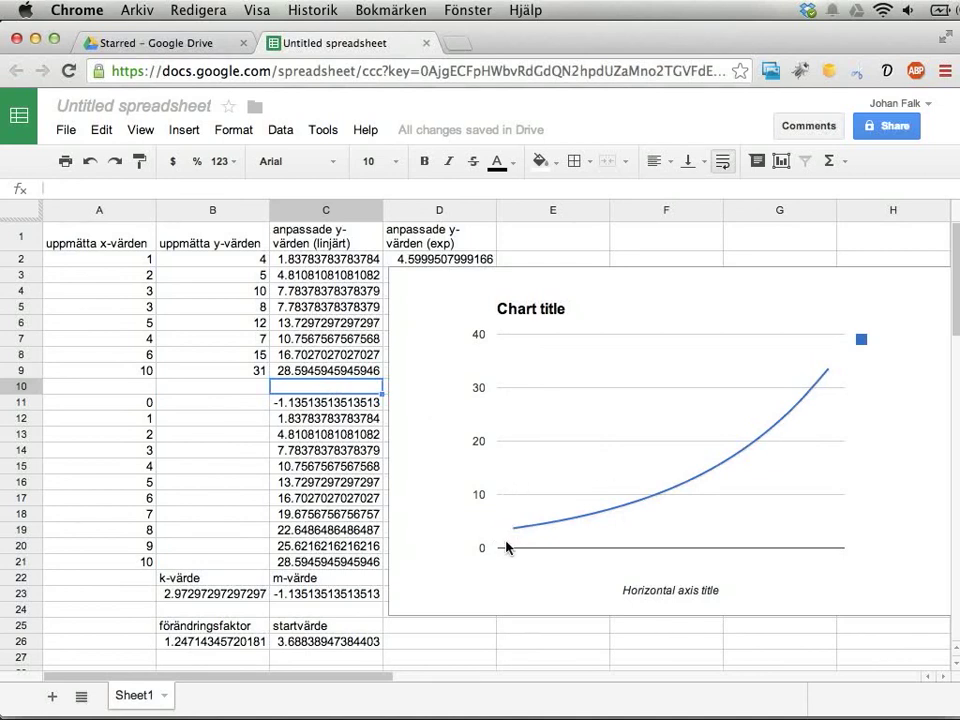
Delete the GROWTH line chart, leaving only the scatter chart.
{"action": "left_click", "coordinate": [427, 312]}
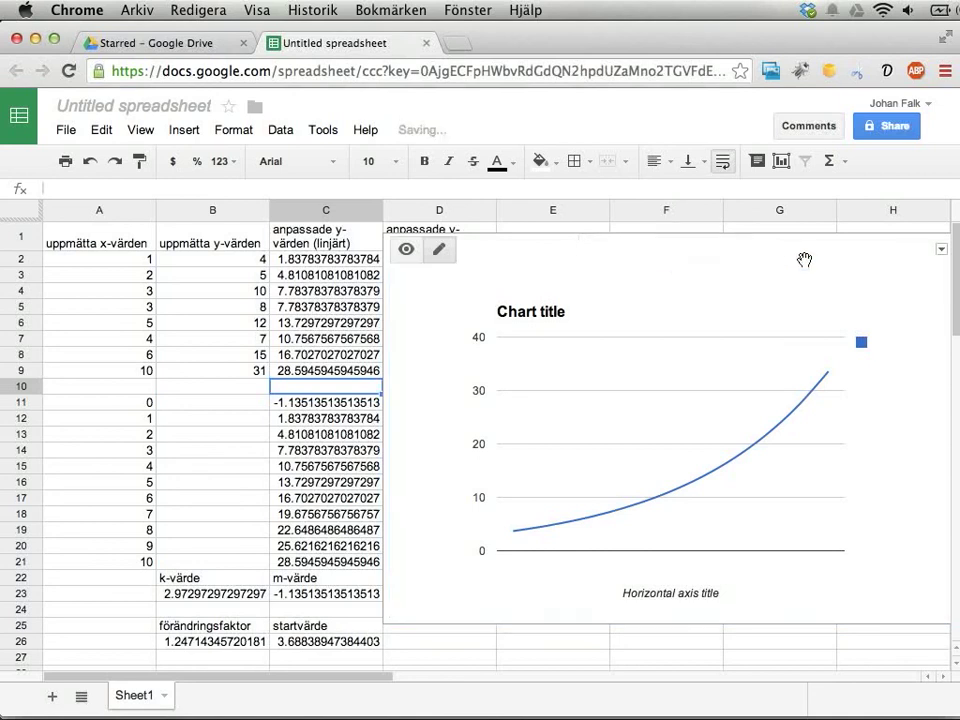
{"action": "left_click", "coordinate": [941, 250]}
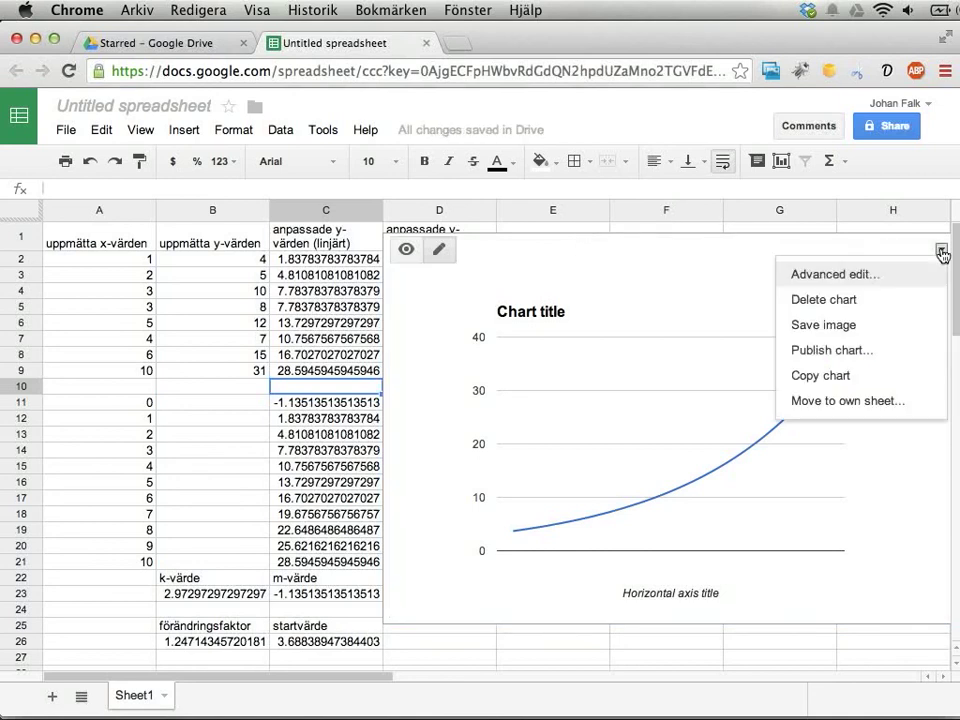
{"action": "left_click", "coordinate": [872, 301]}
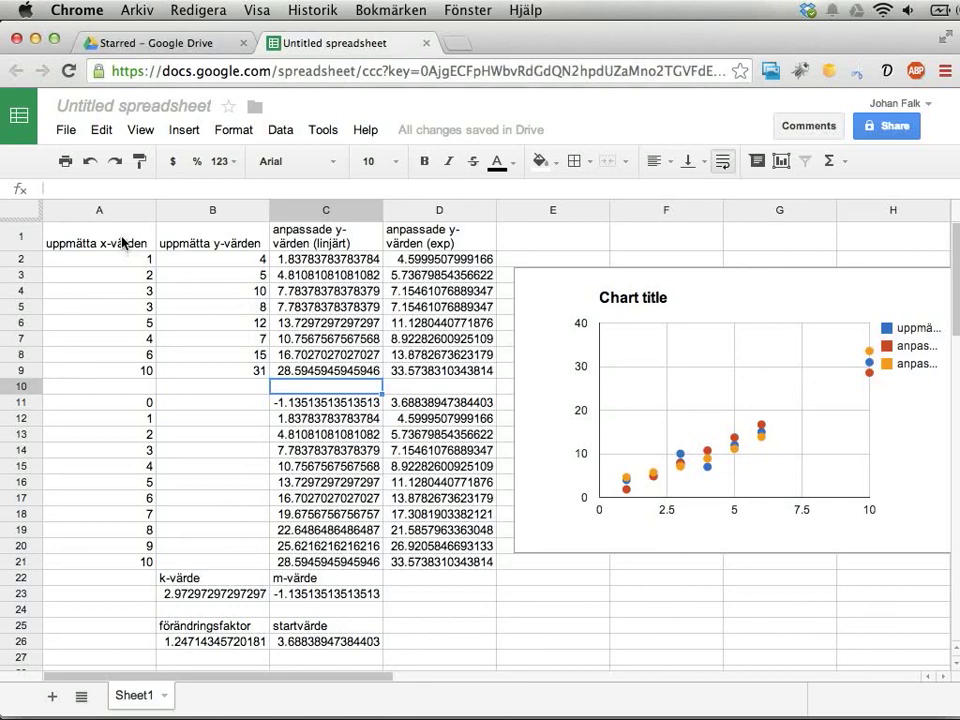
{"action": "mouse_move", "coordinate": [117, 265]}
{"action": "left_mouse_down"}
{"action": "mouse_move", "coordinate": [208, 332]}
{"action": "mouse_move", "coordinate": [225, 374]}
{"action": "left_mouse_up"}
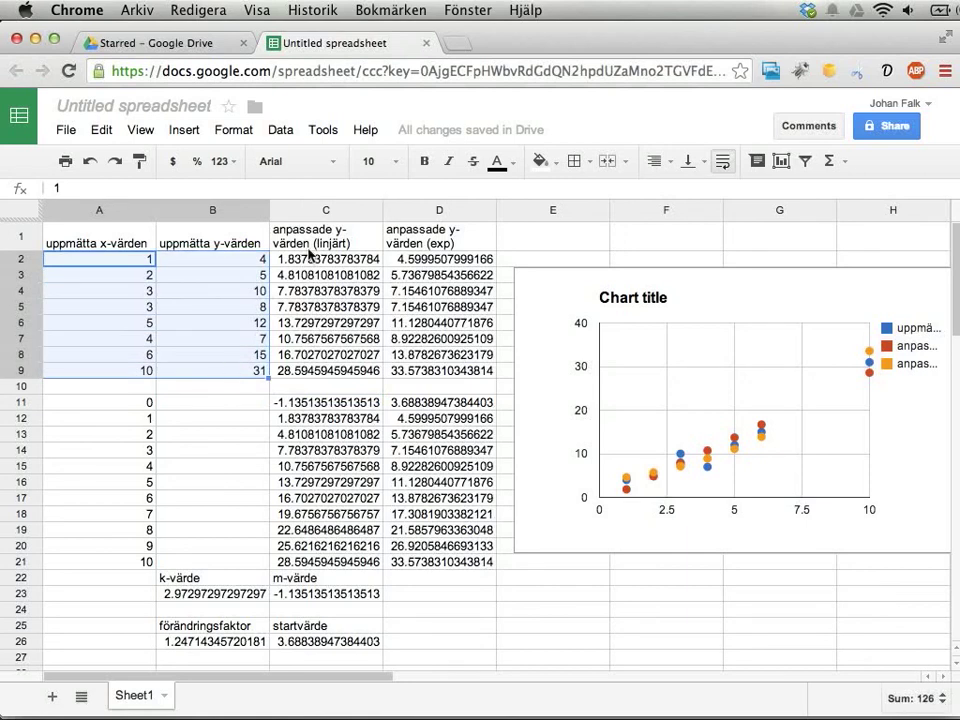
{"action": "left_click", "coordinate": [322, 130]}
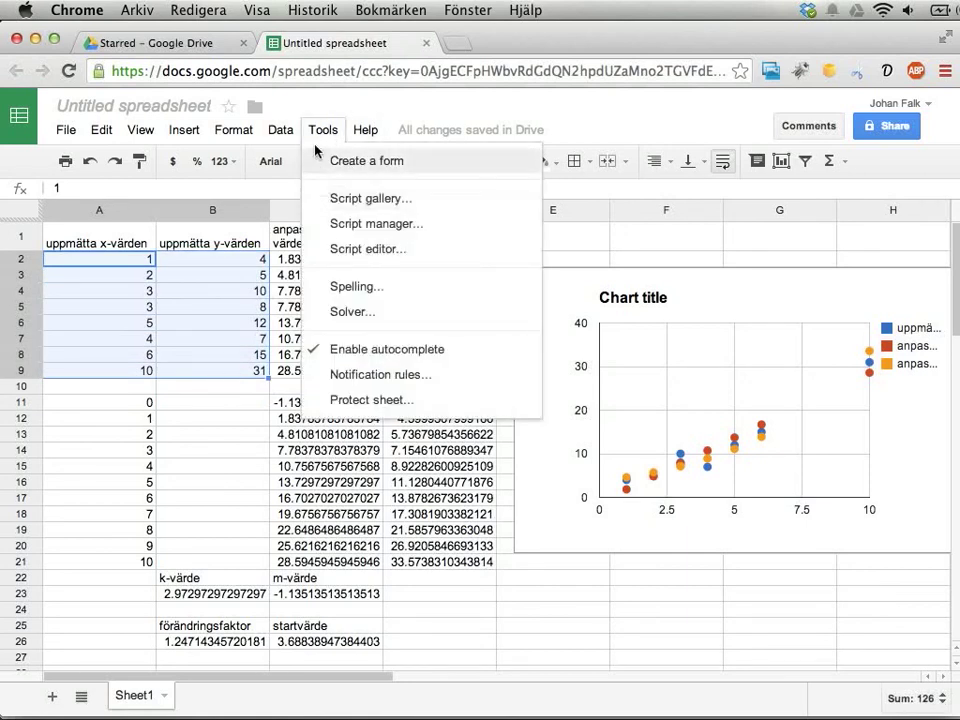
{"action": "left_click", "coordinate": [317, 131]}
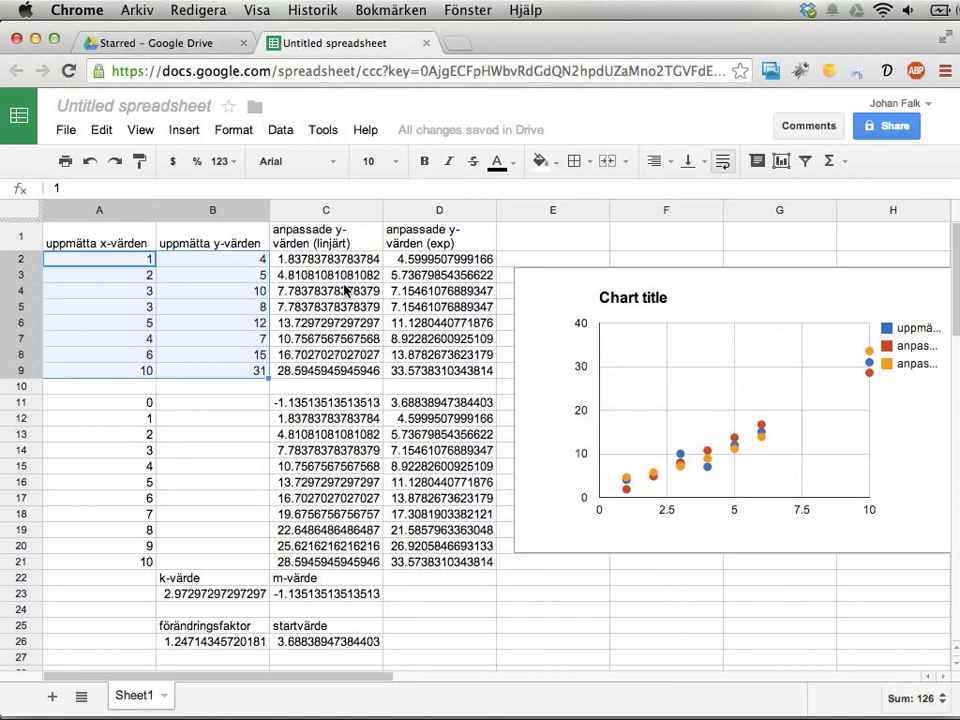
{"action": "left_click", "coordinate": [330, 258]}
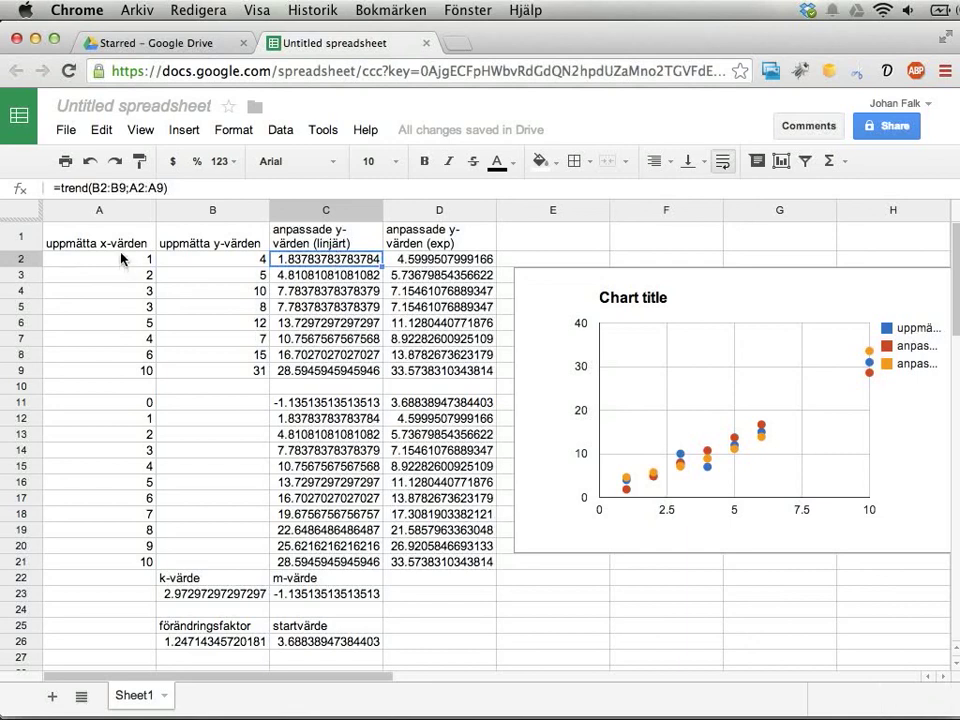